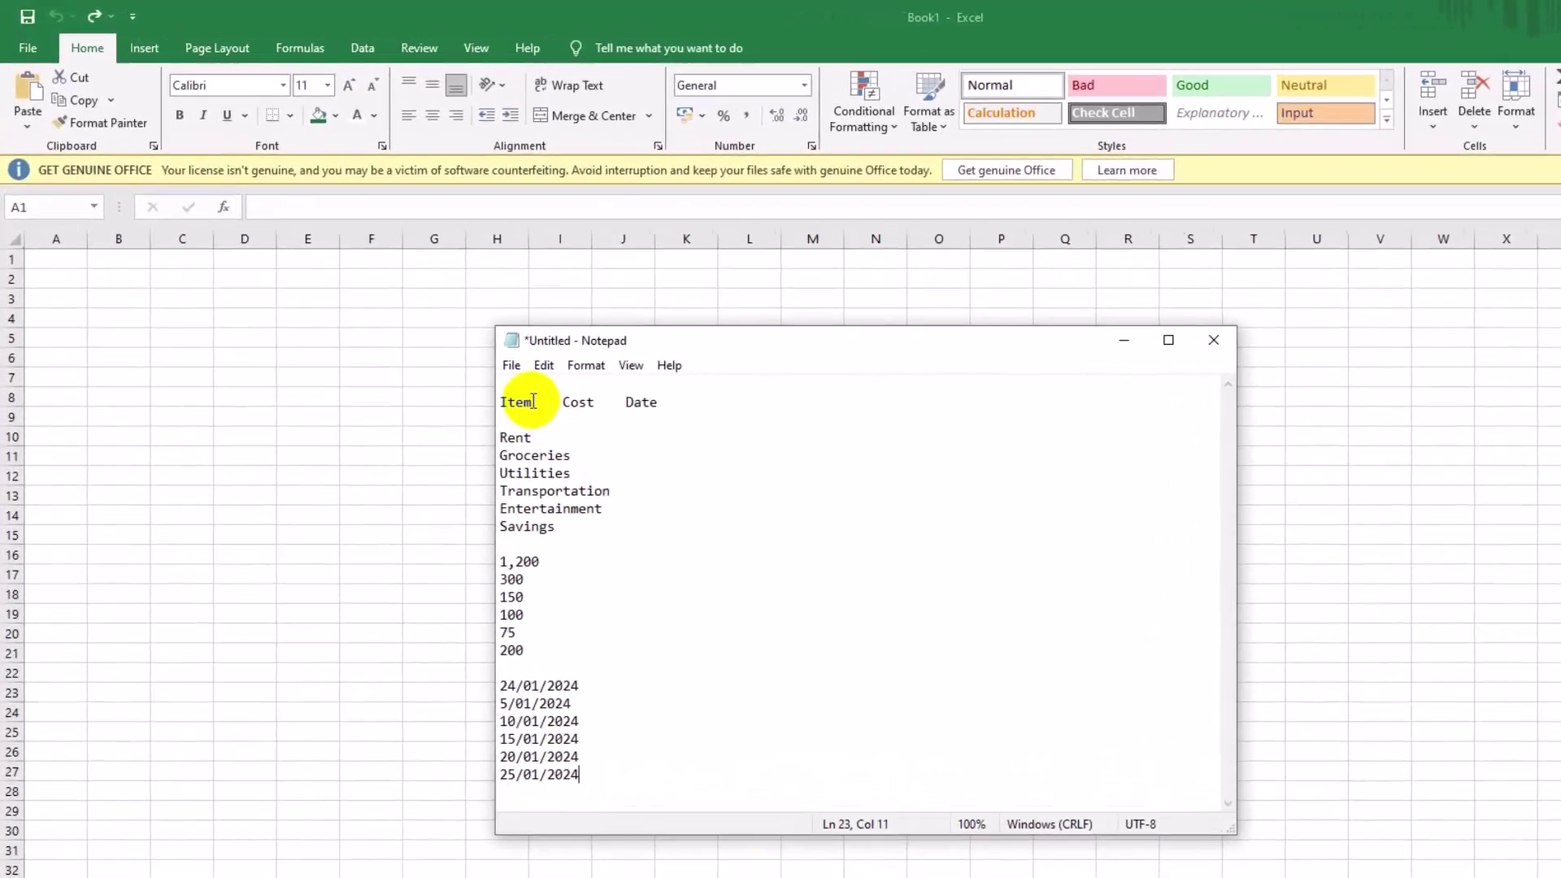
Copy the words Item, Cost and Date from Notepad into cells A1, B1 and C1
drag(533, 402, 500, 402)
key(ctrl+c)
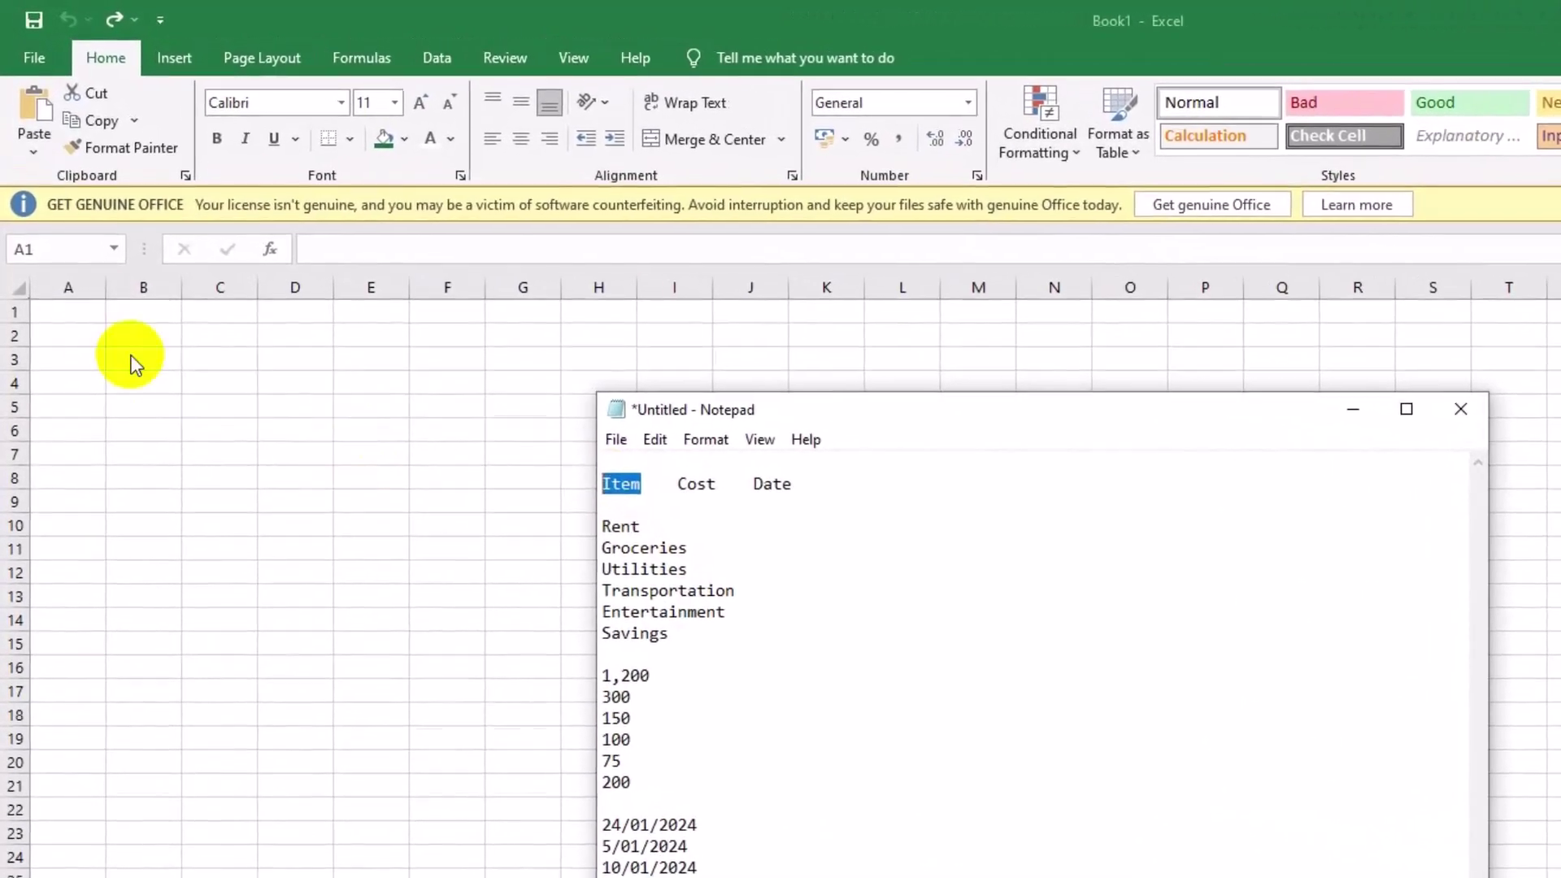
click(54, 259)
key(ctrl+v)
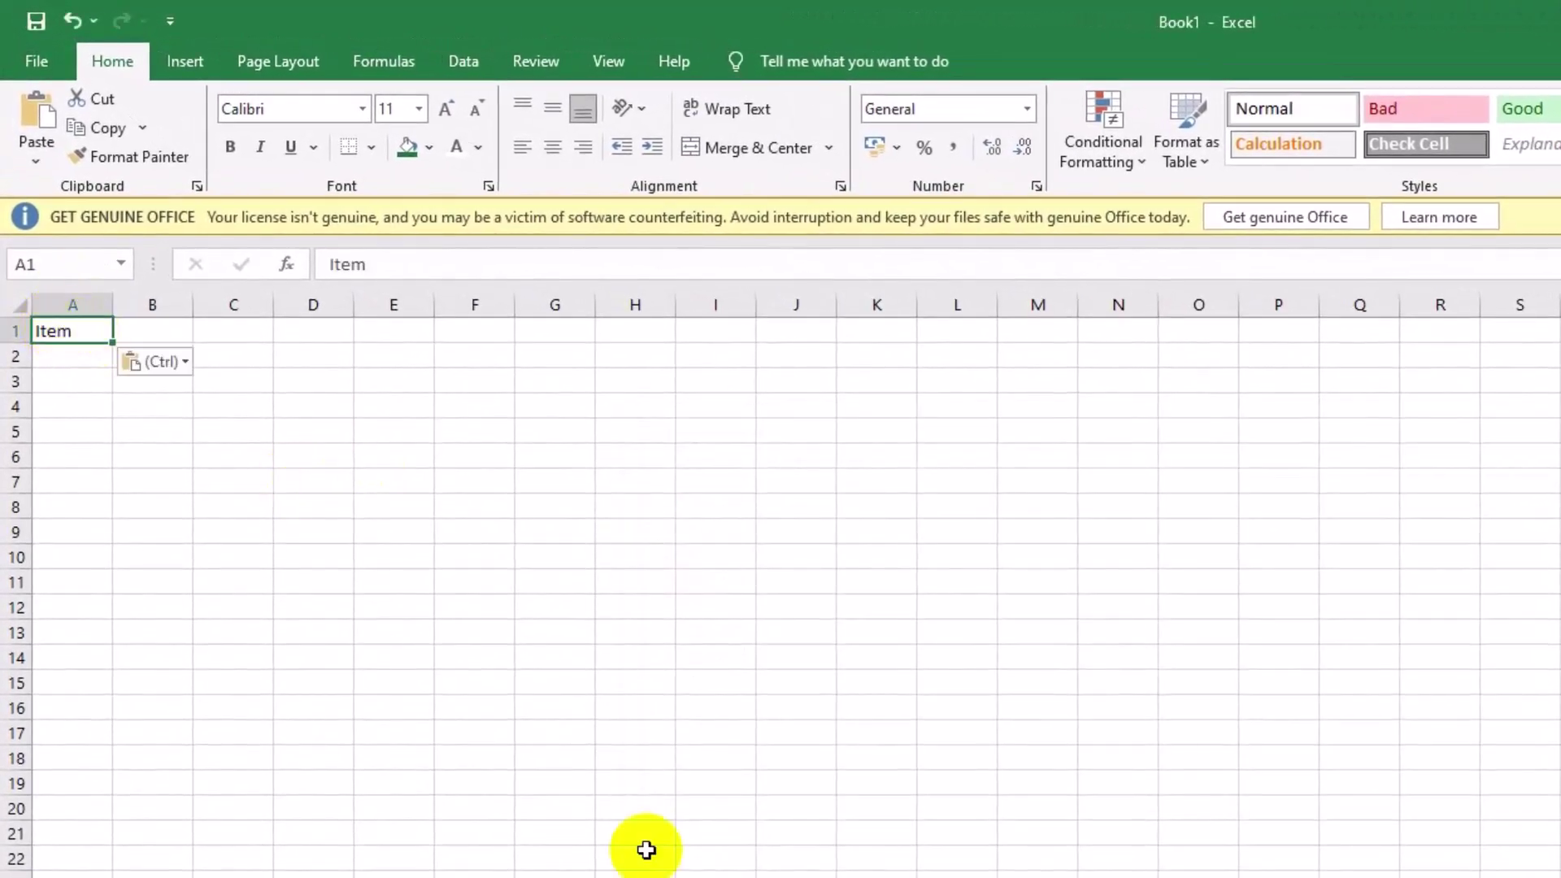
key(alt+Tab)
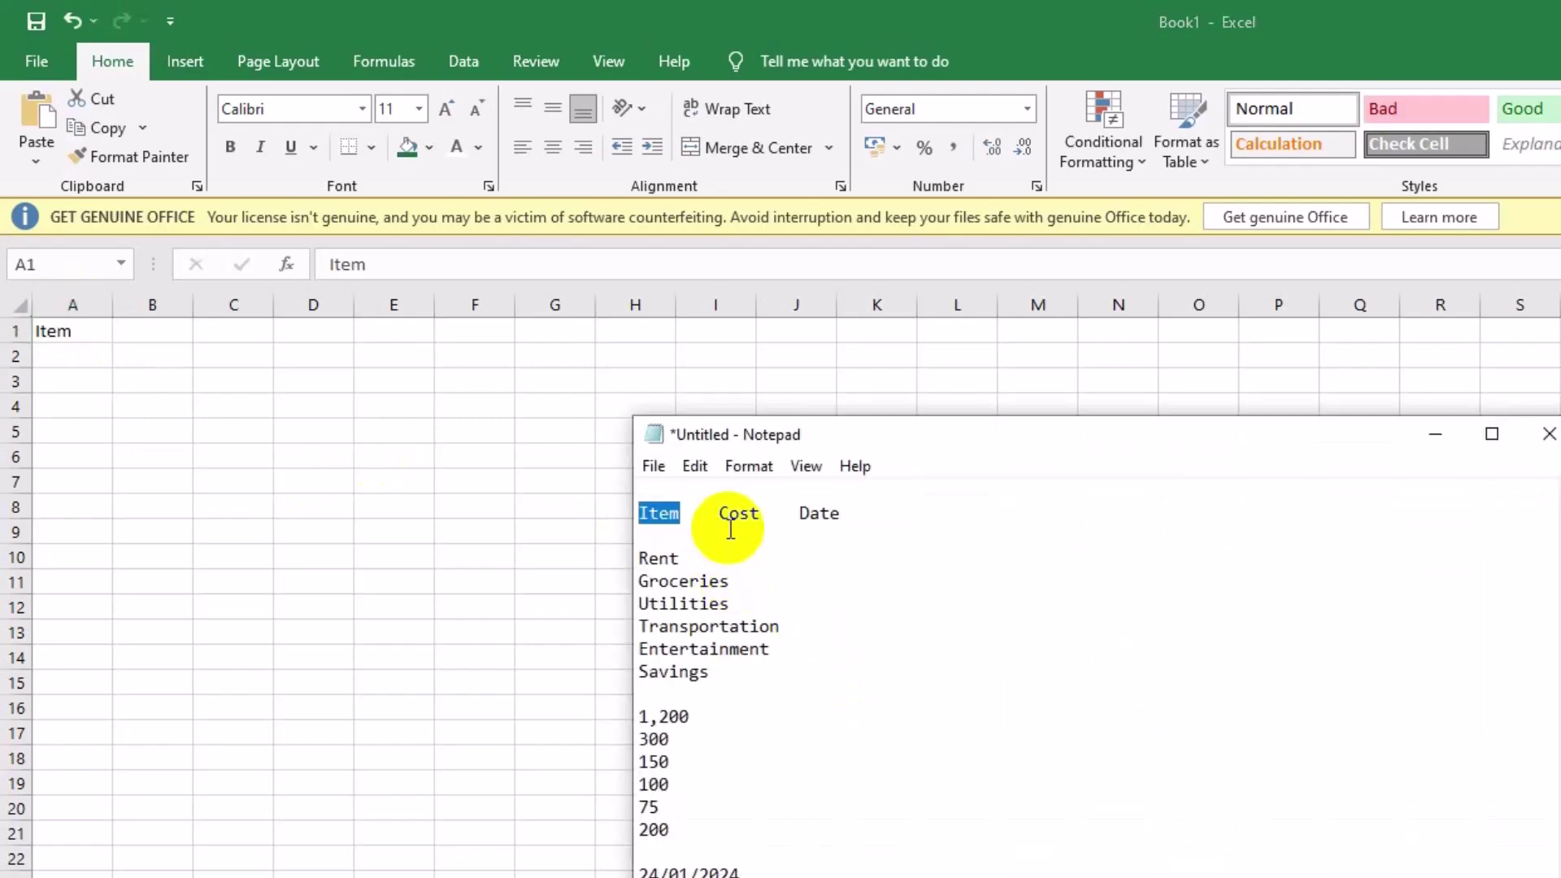
drag(762, 511, 716, 511)
key(ctrl+c)
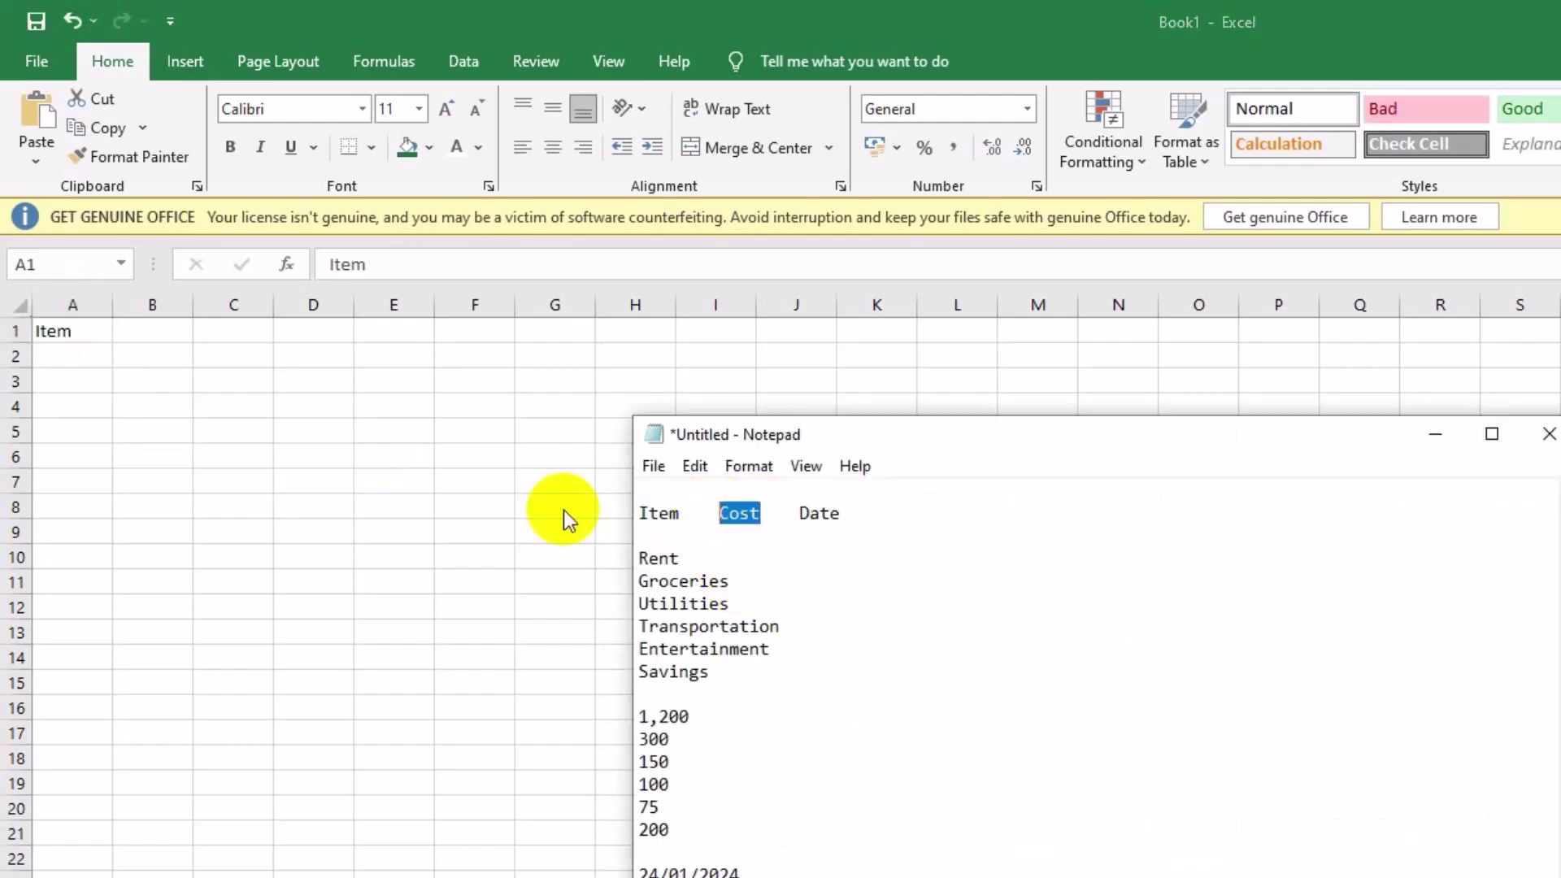
key(alt+Tab)
click(154, 335)
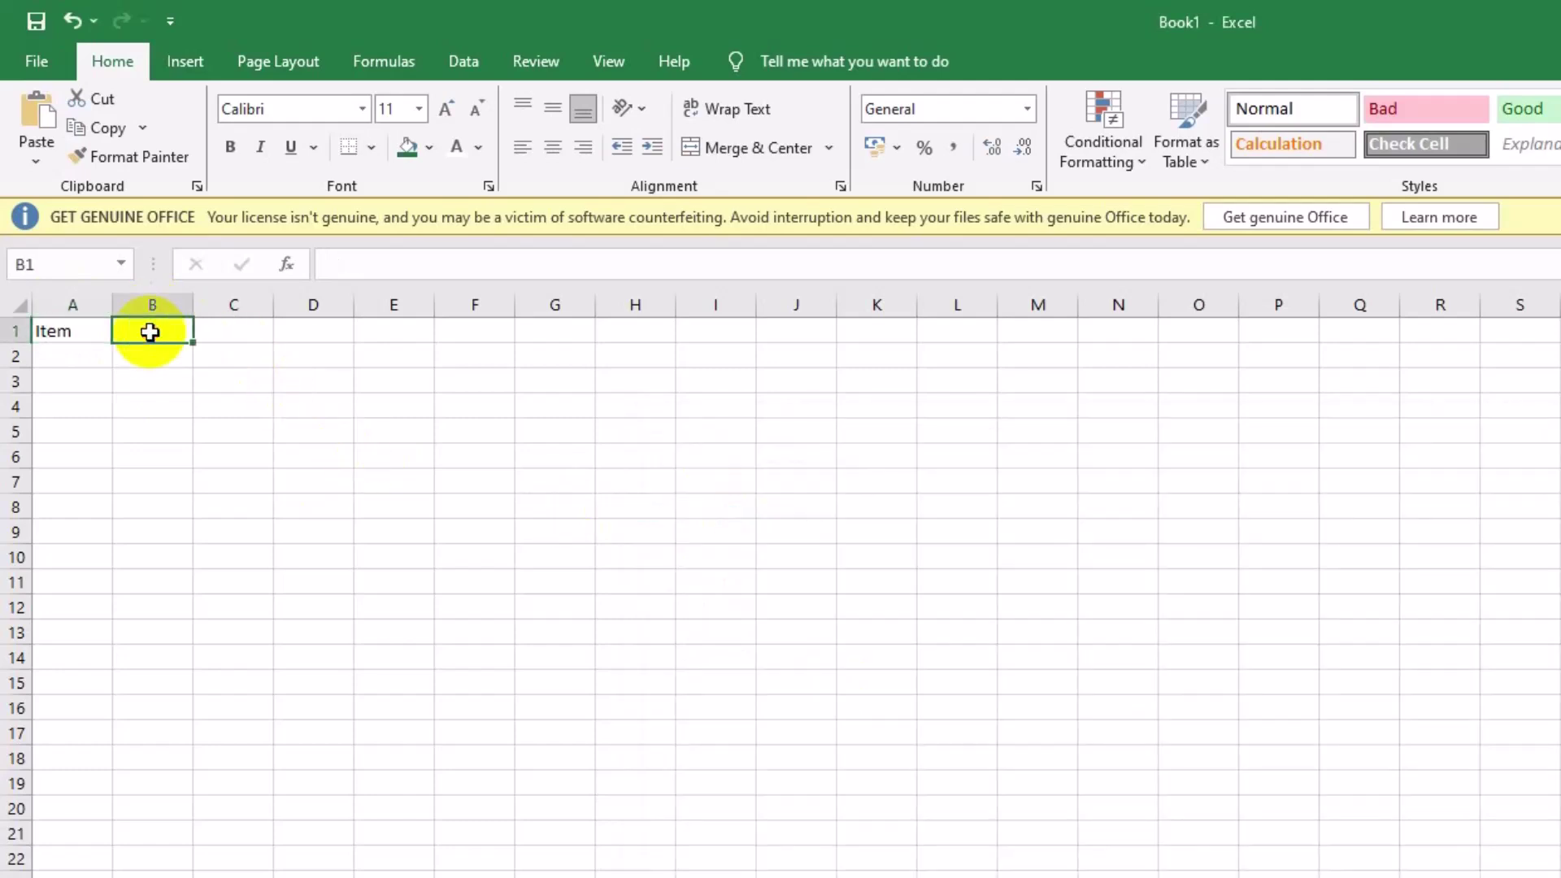
key(ctrl+v)
key(alt+Tab)
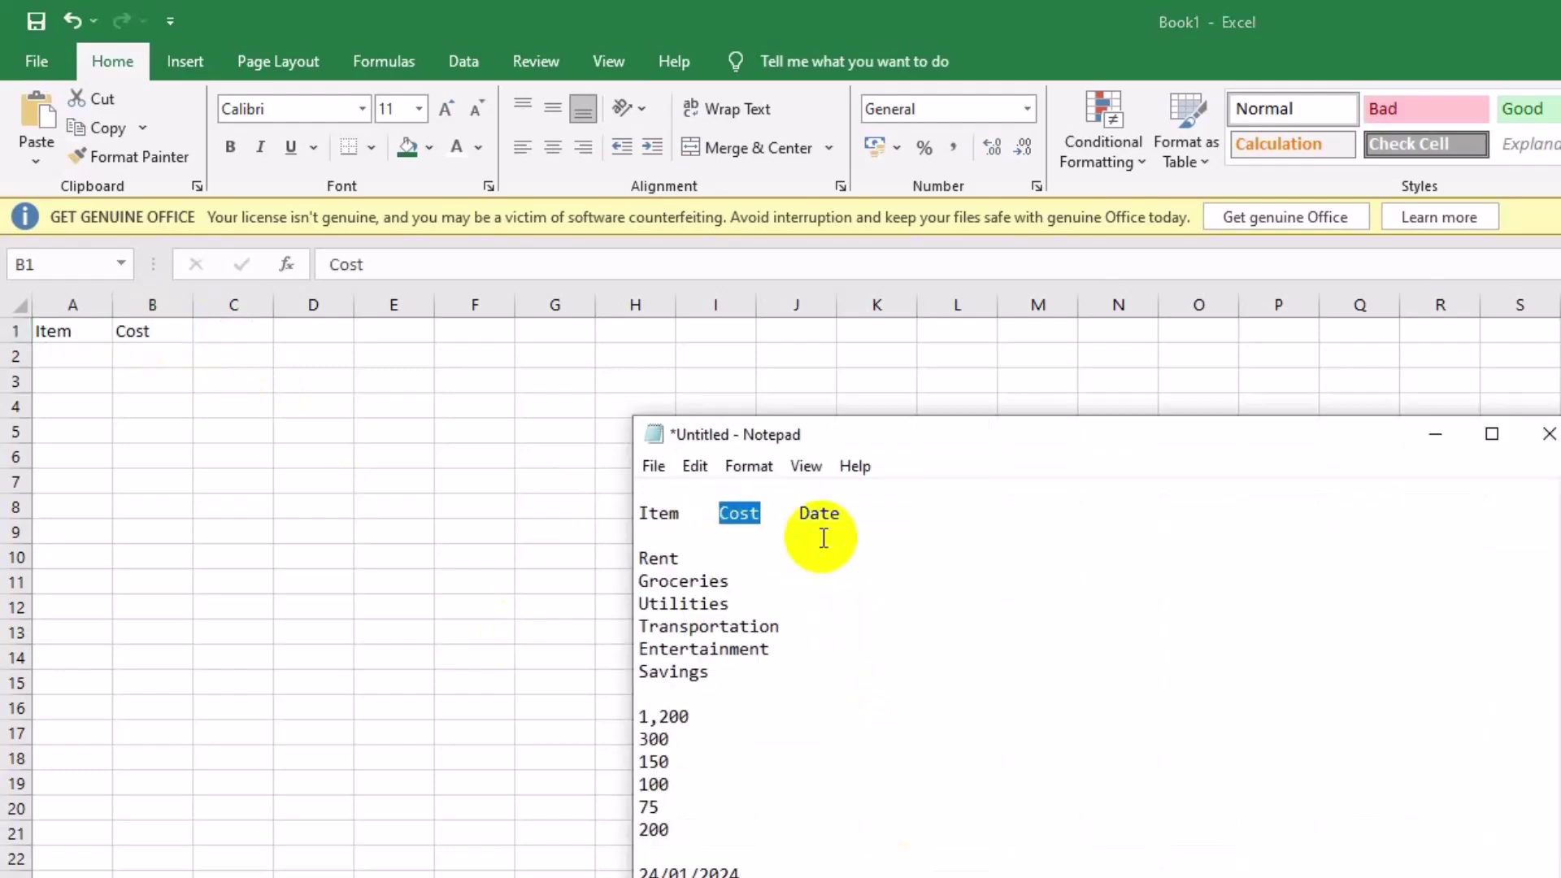
drag(846, 516, 799, 513)
key(ctrl+c)
key(alt+Tab)
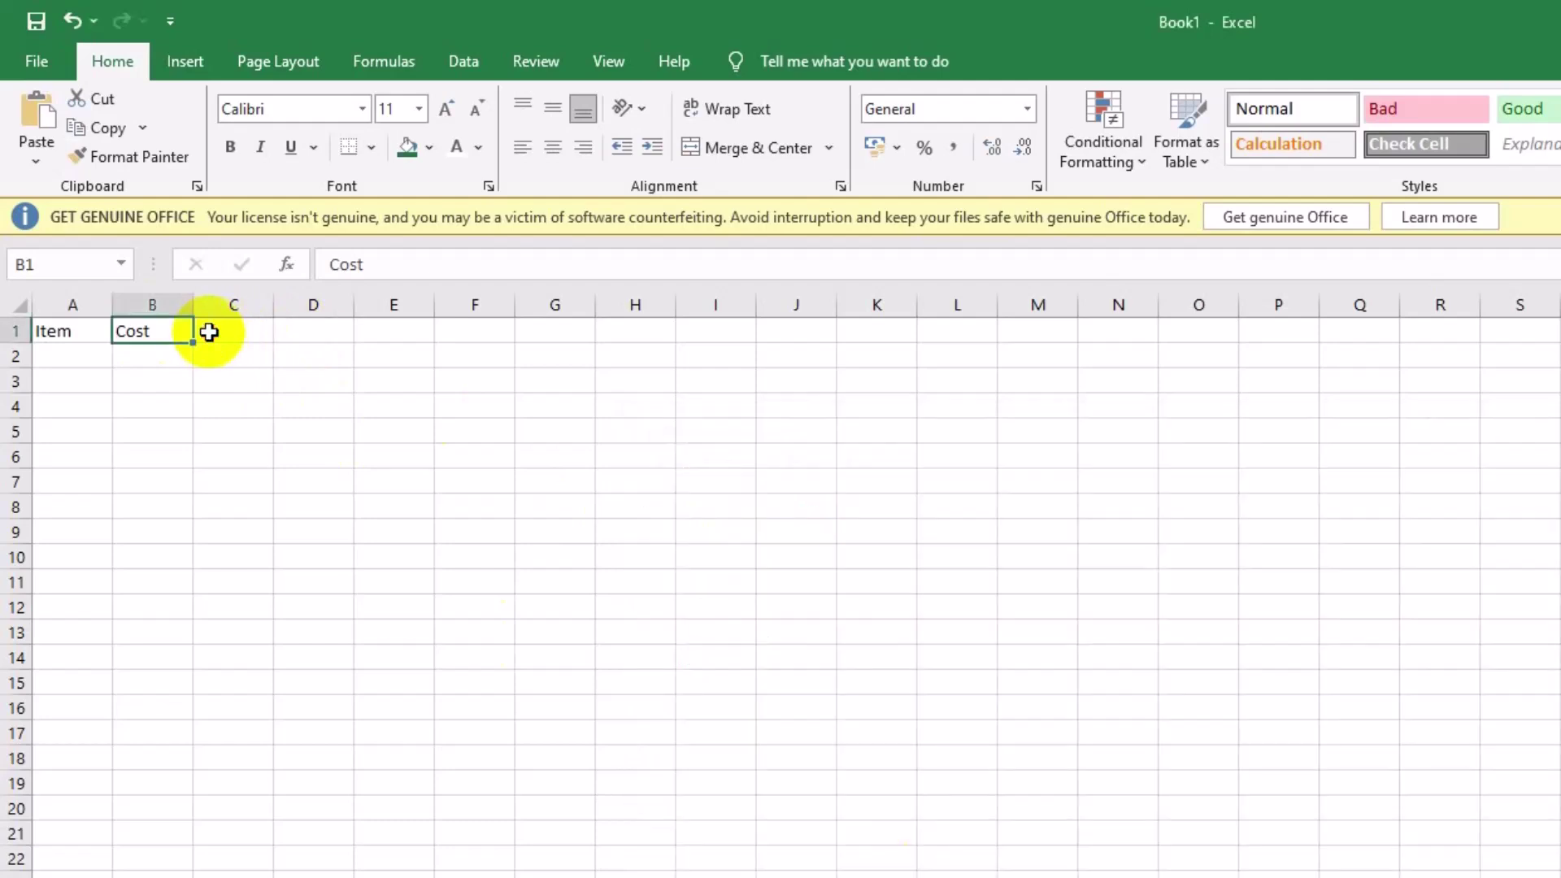
click(235, 344)
key(ctrl+v)
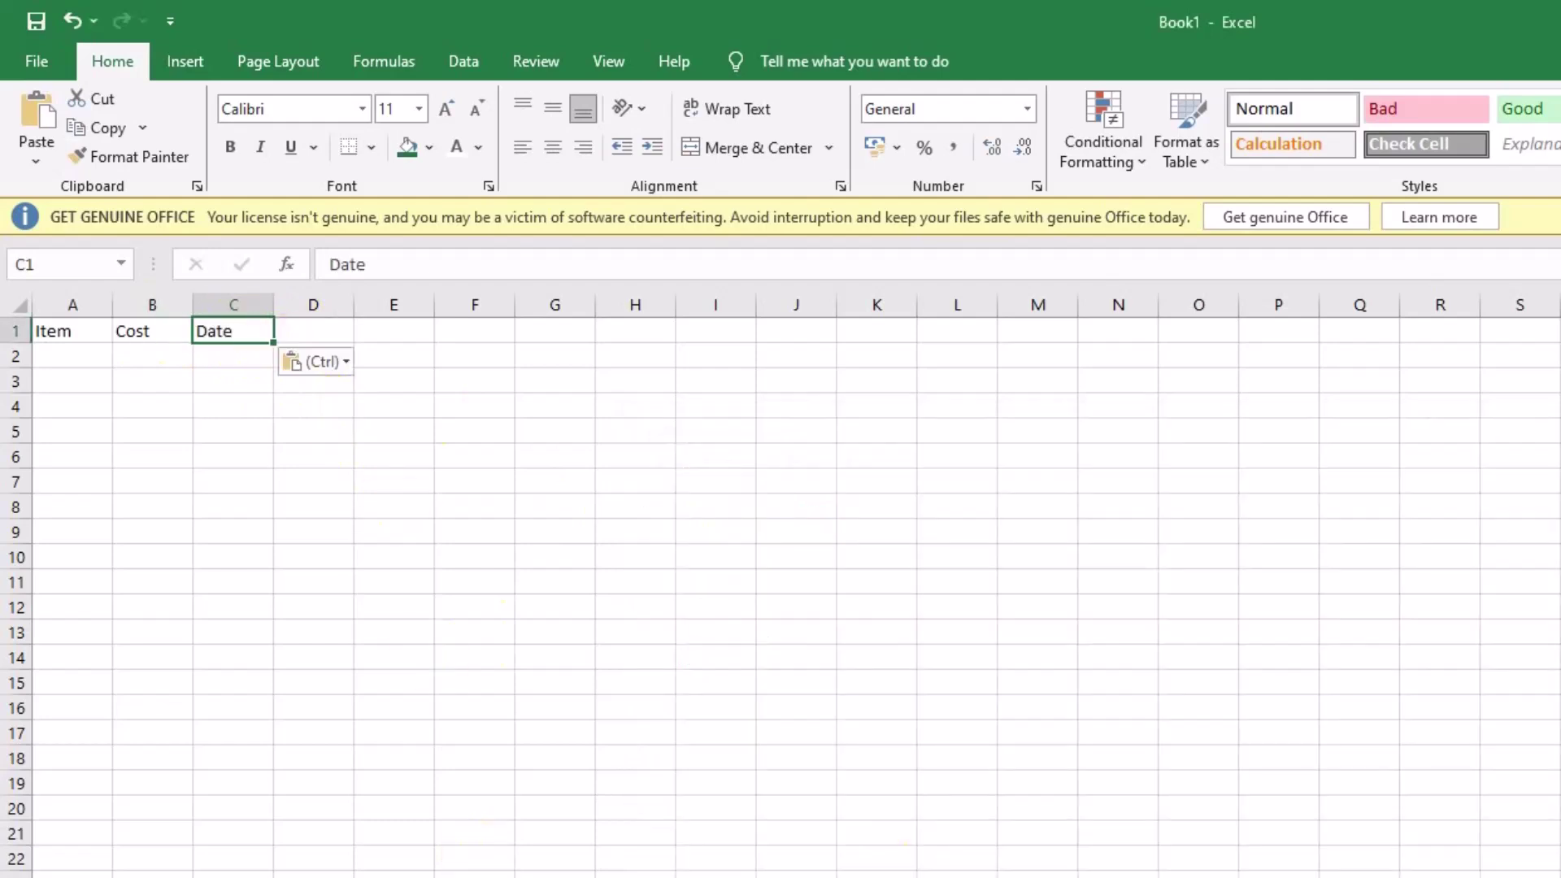
Paste the six item names, Rent through Savings, from Notepad into A2:A7
key(alt+Tab)
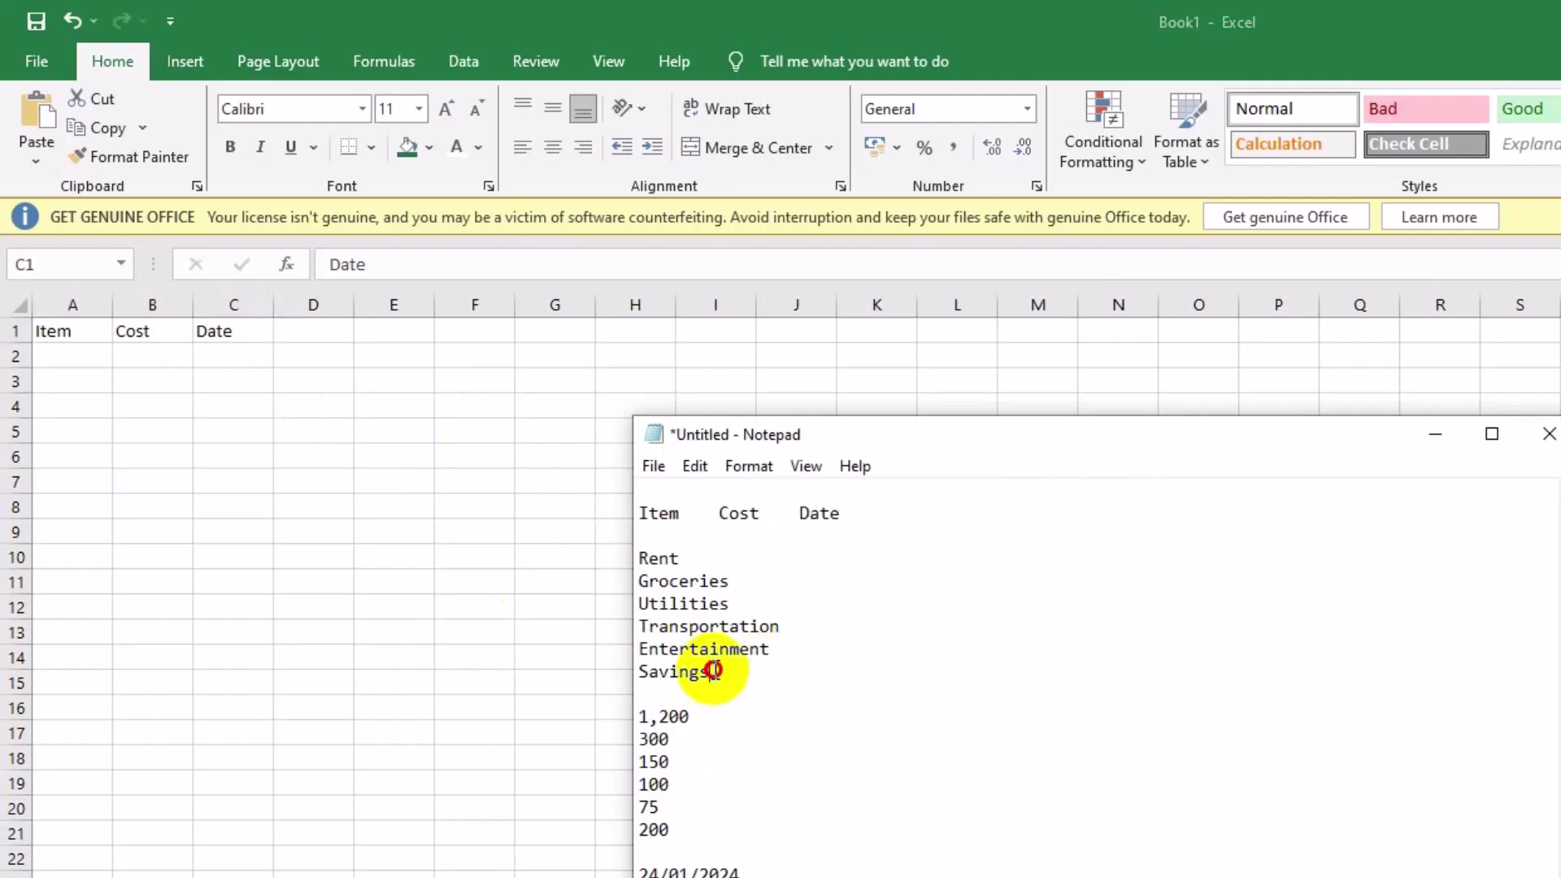
drag(713, 671, 526, 563)
key(ctrl+c)
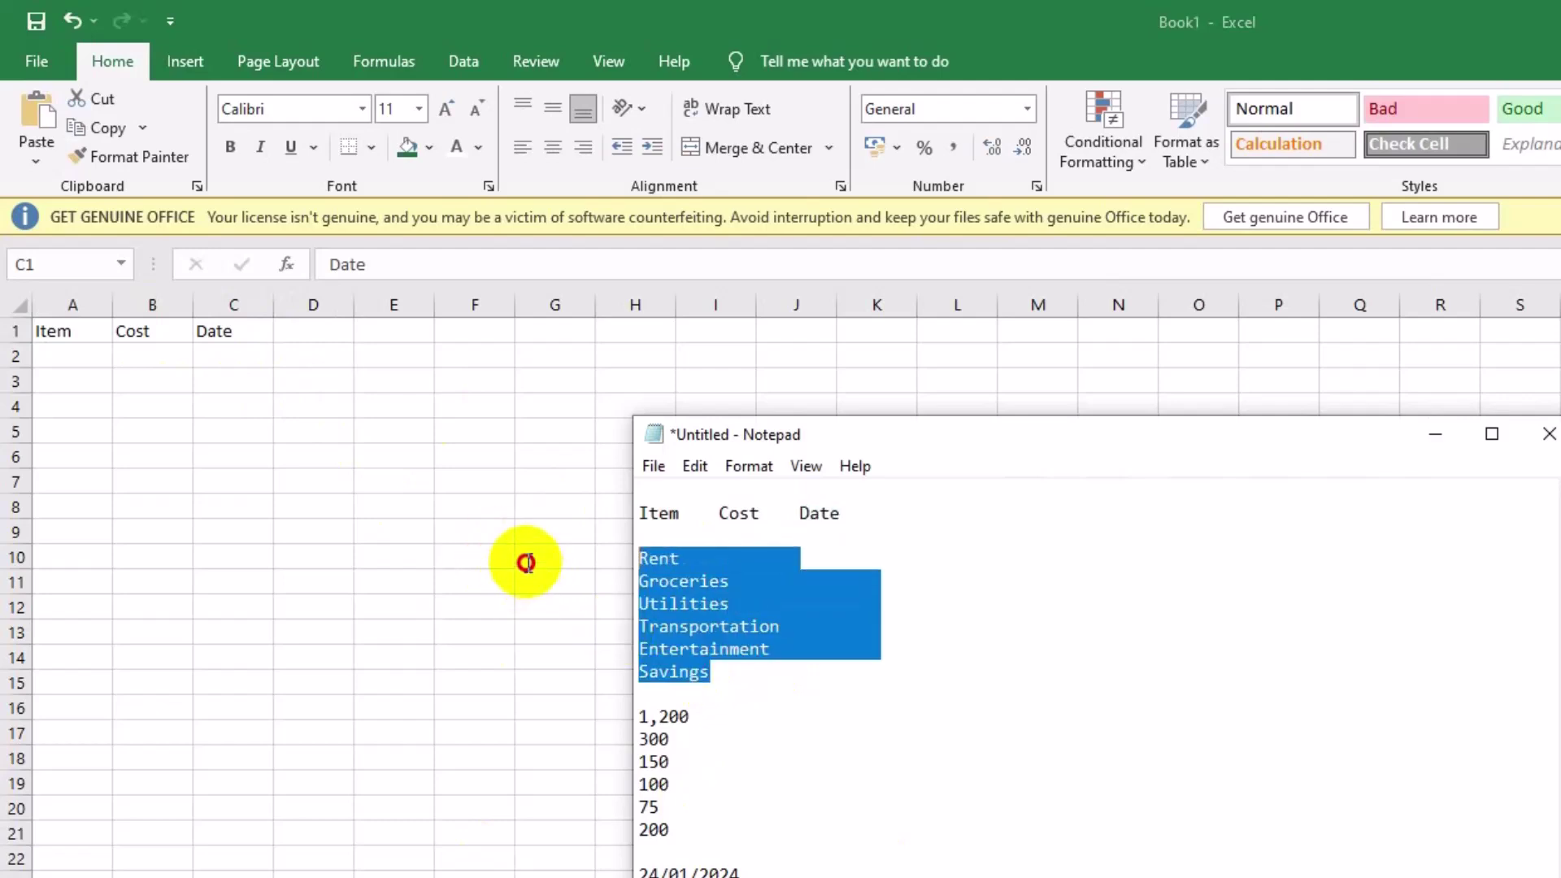
key(alt+Tab)
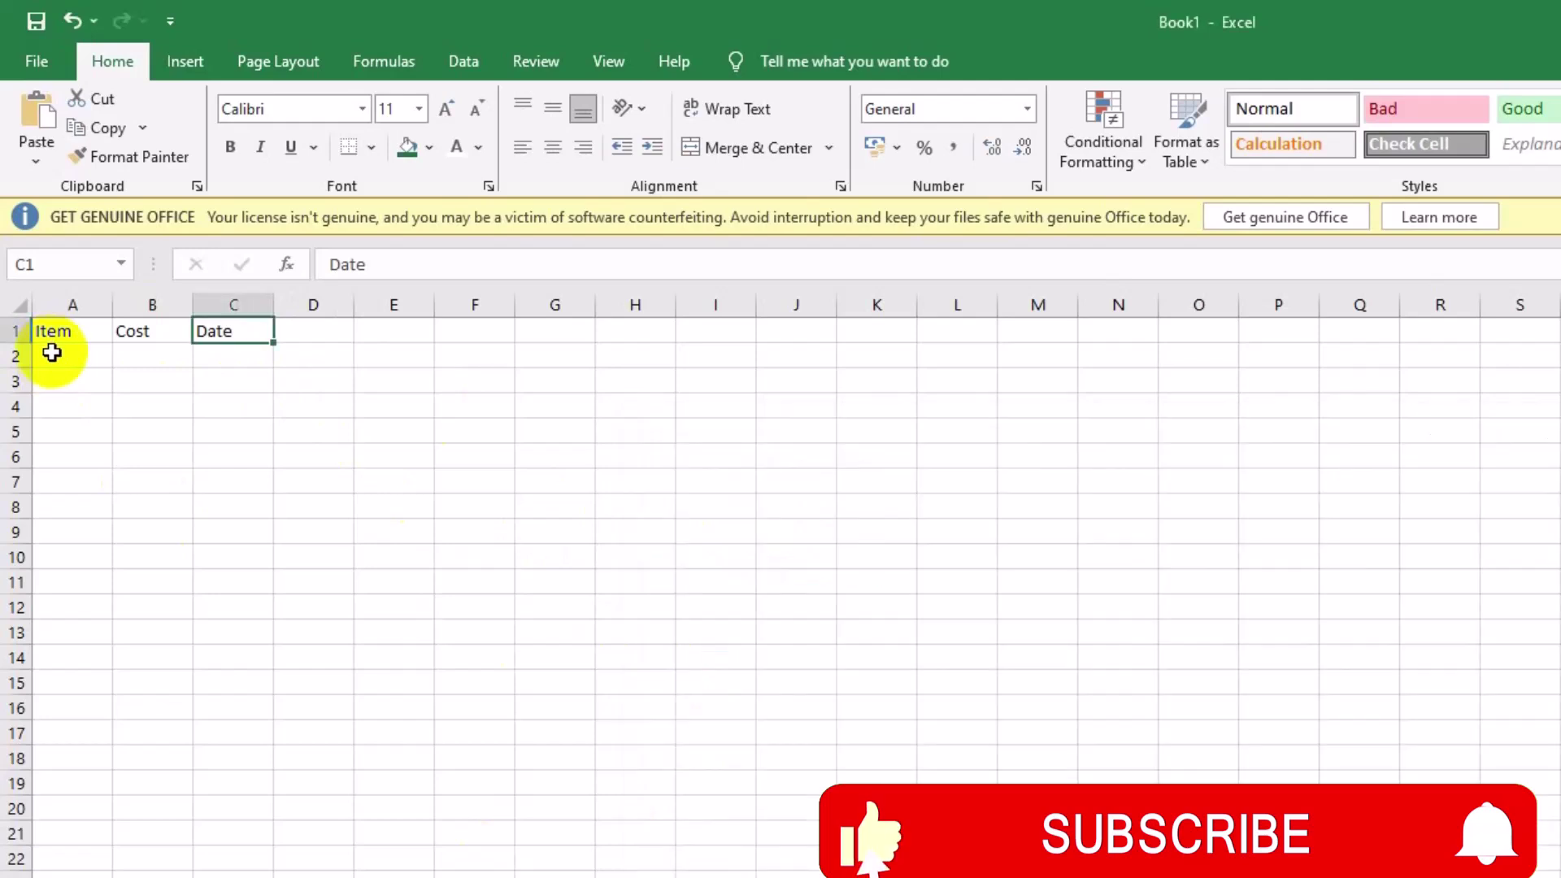
click(52, 352)
key(ctrl+v)
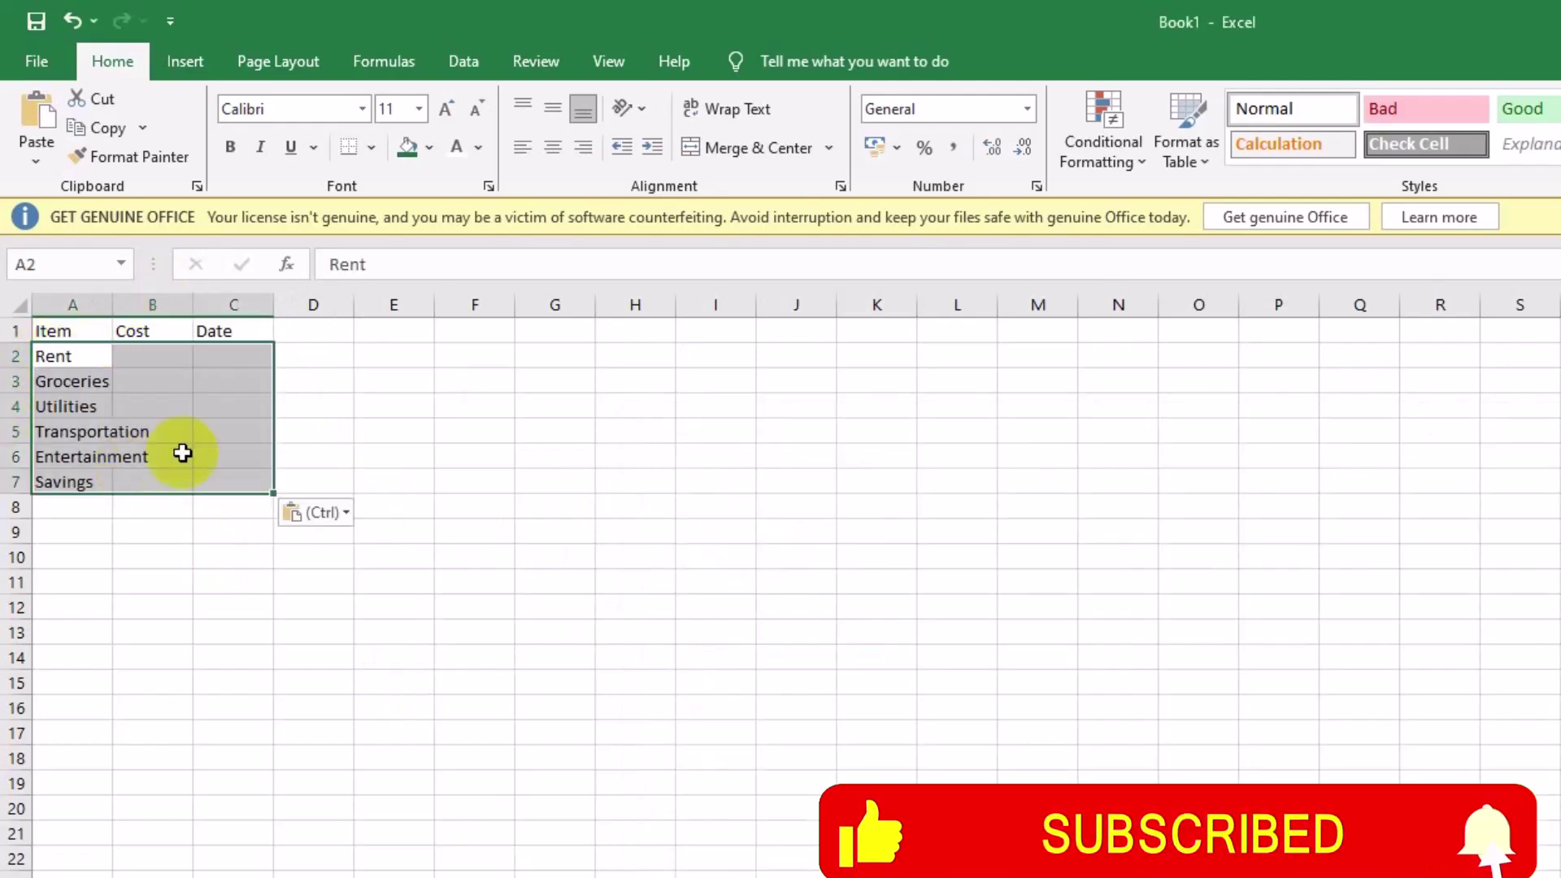
Paste the cost figures 1,200 through 200 into B2:B7
key(alt+Tab)
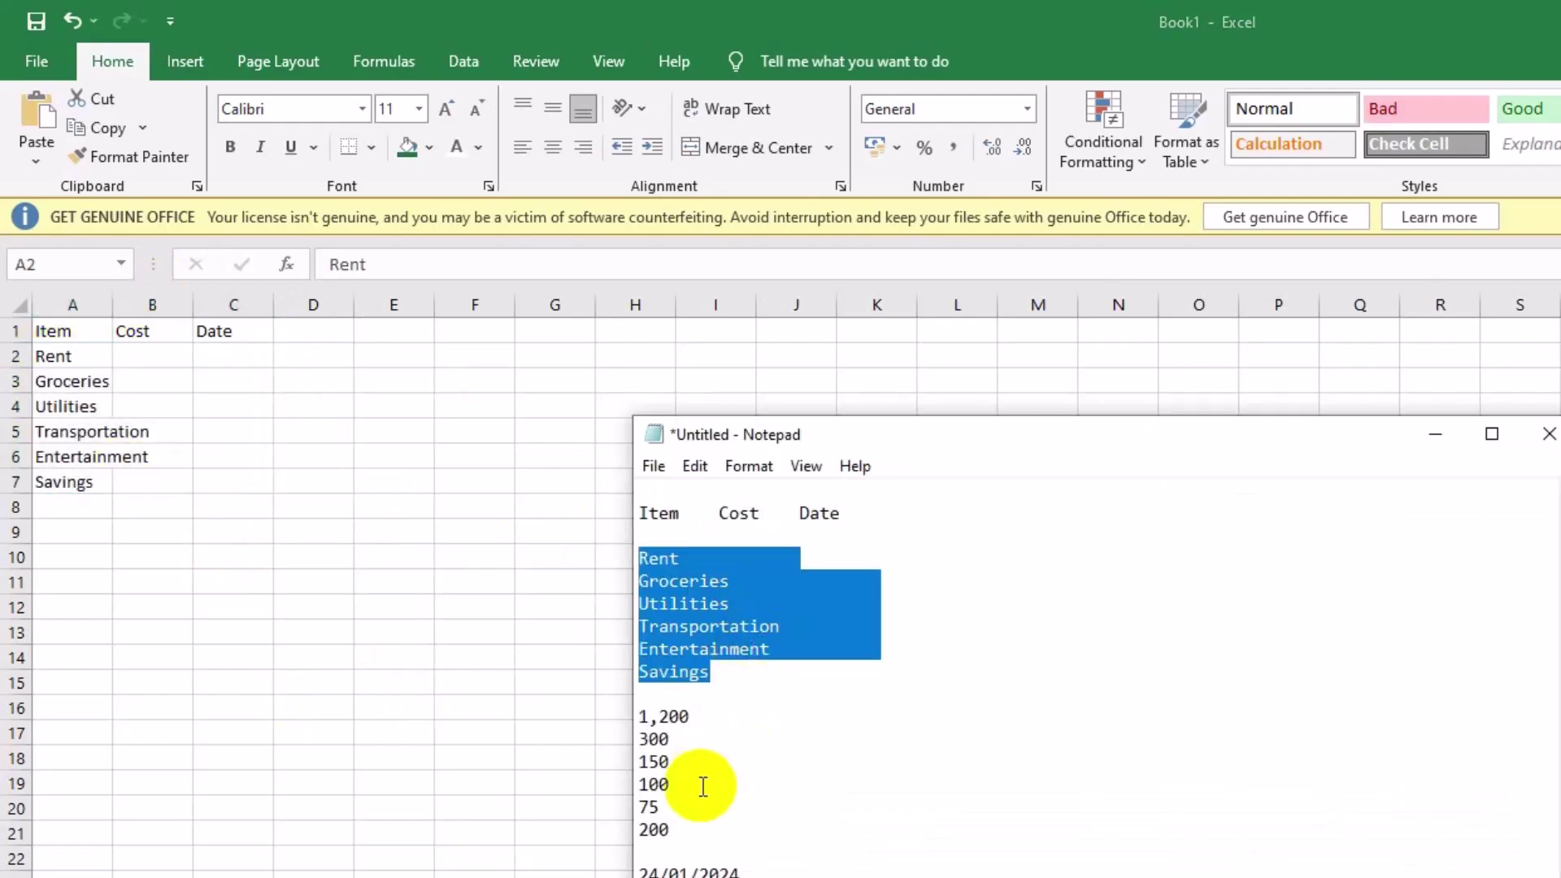
click(683, 823)
drag(676, 826, 609, 728)
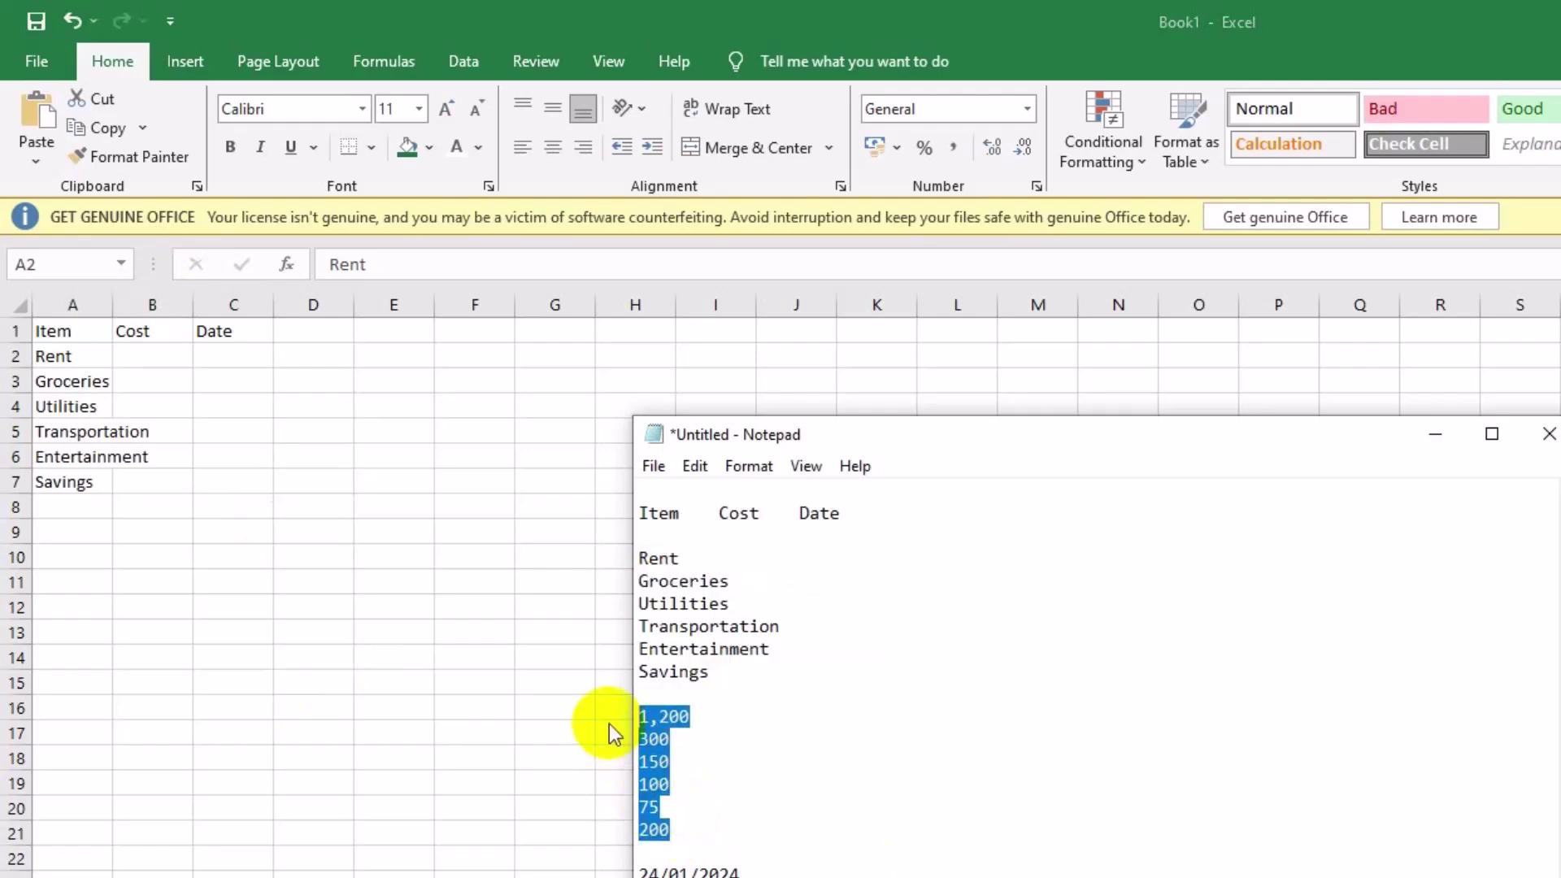
key(alt+Tab)
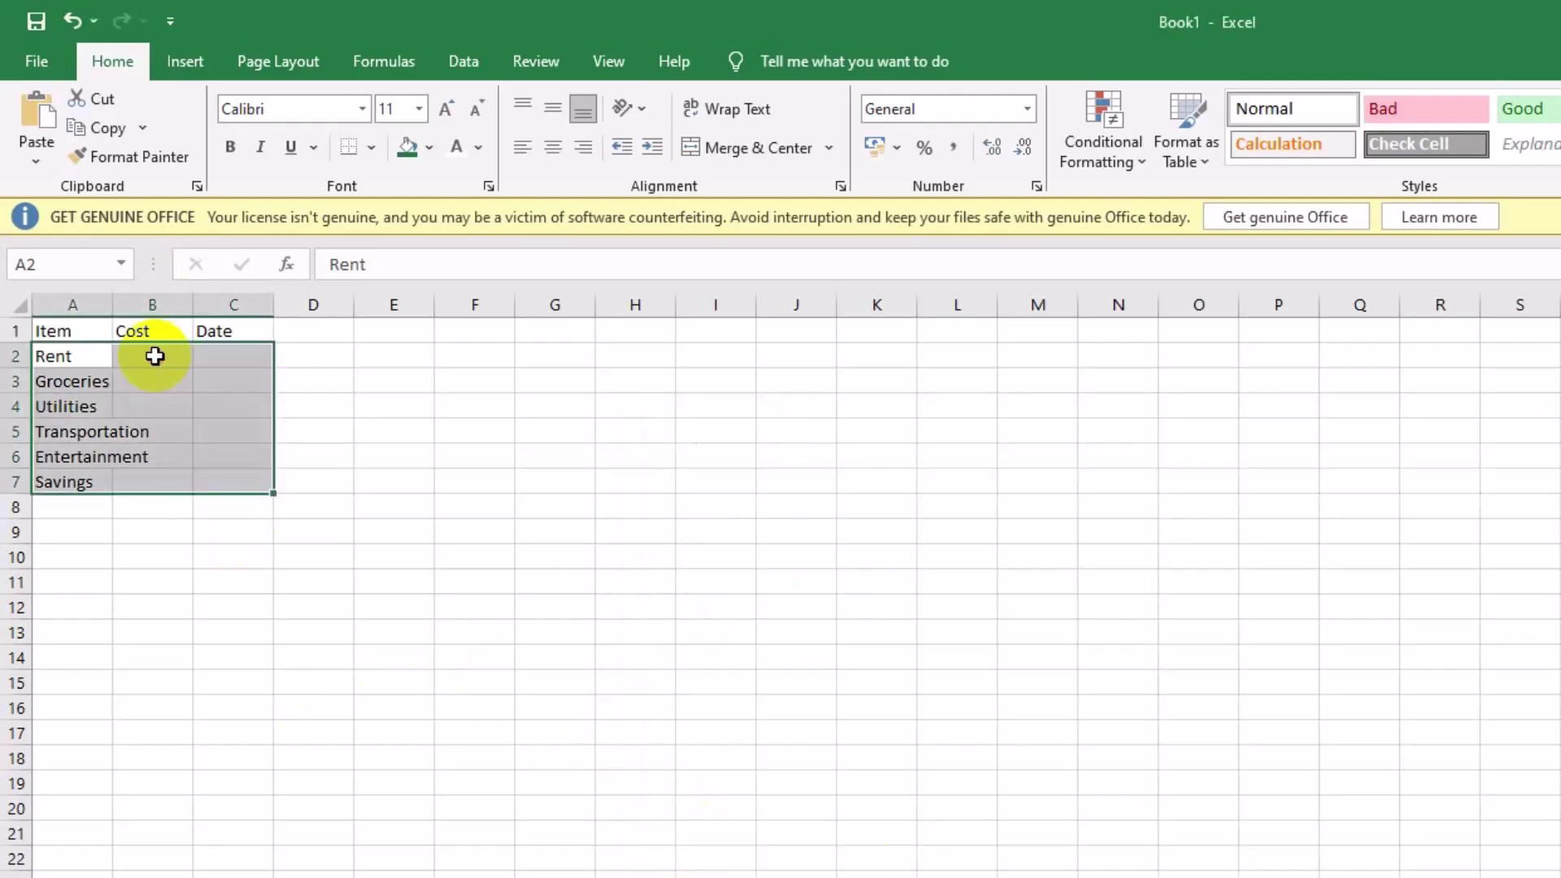
click(155, 356)
key(ctrl+v)
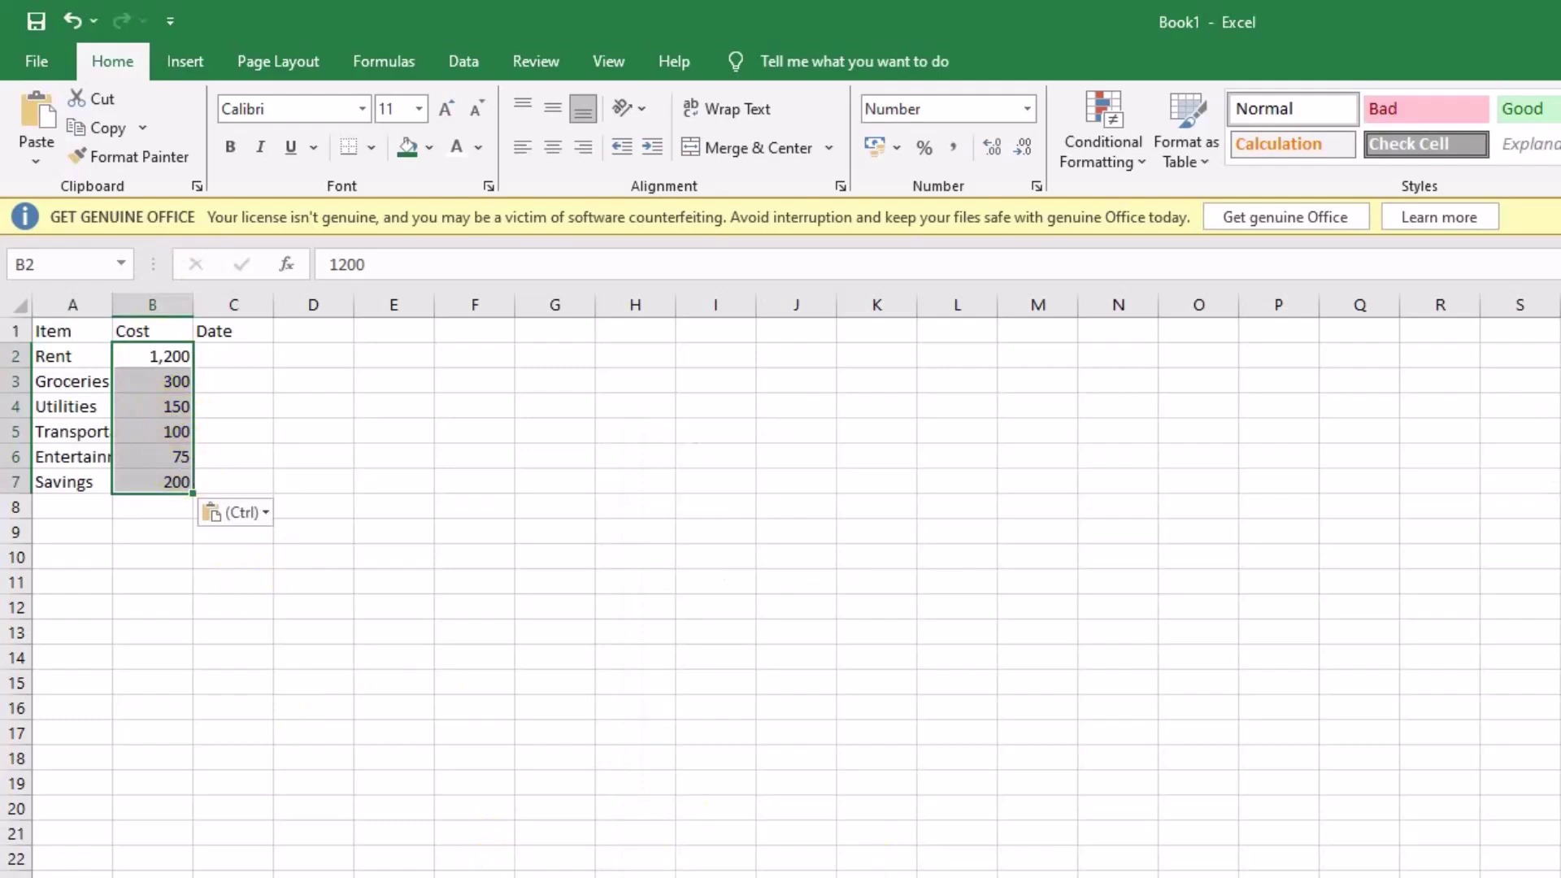
Paste the six January 2024 dates into C2:C7 and check the first and last
key(alt+Tab)
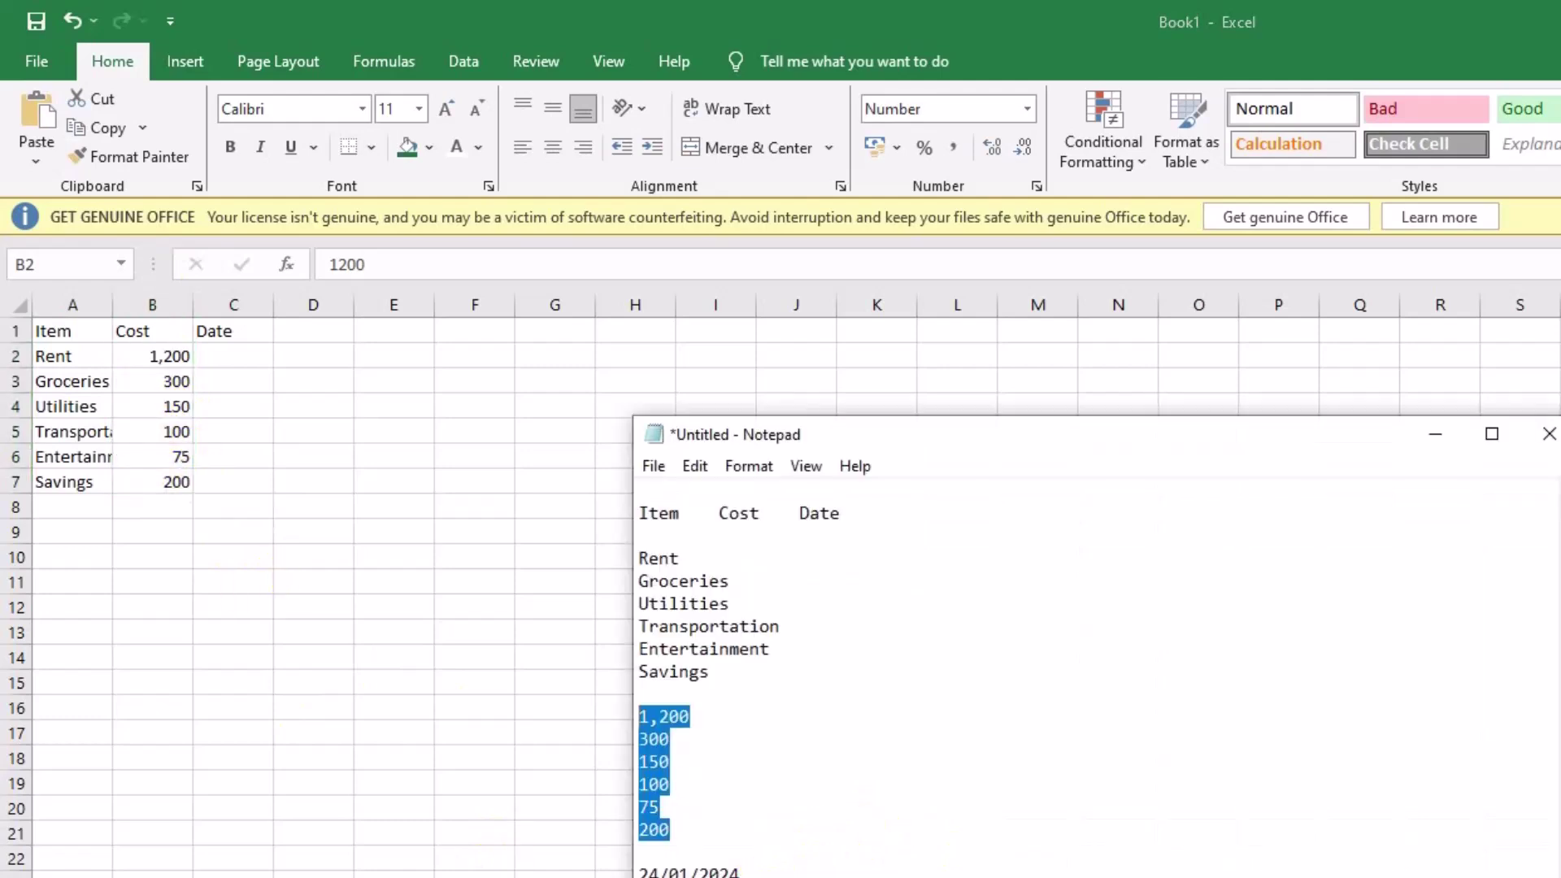
key(Right)
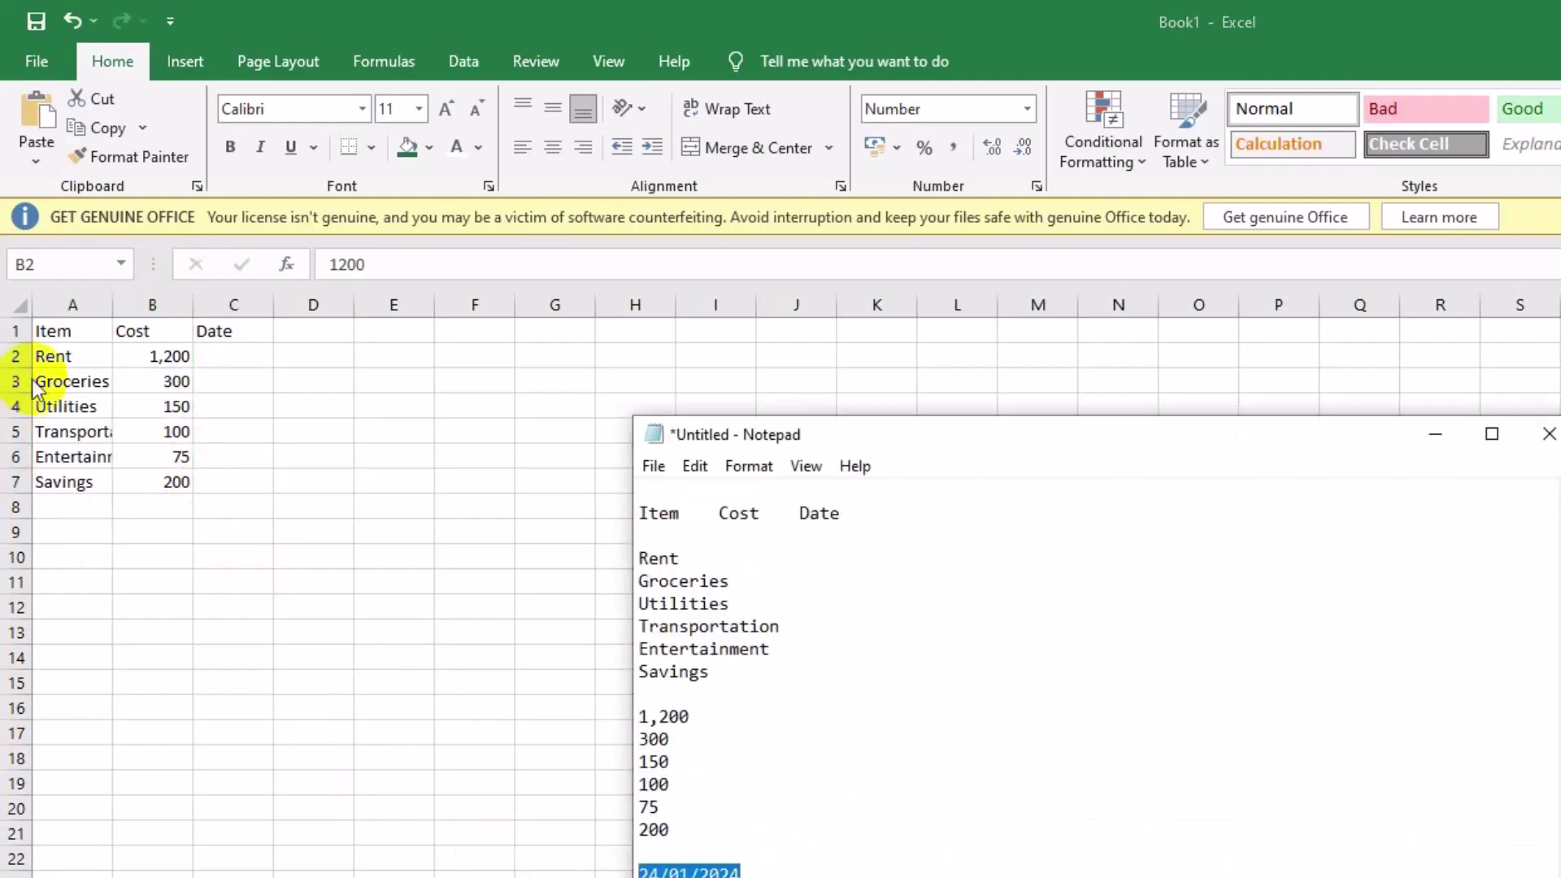
click(226, 362)
key(ctrl+v)
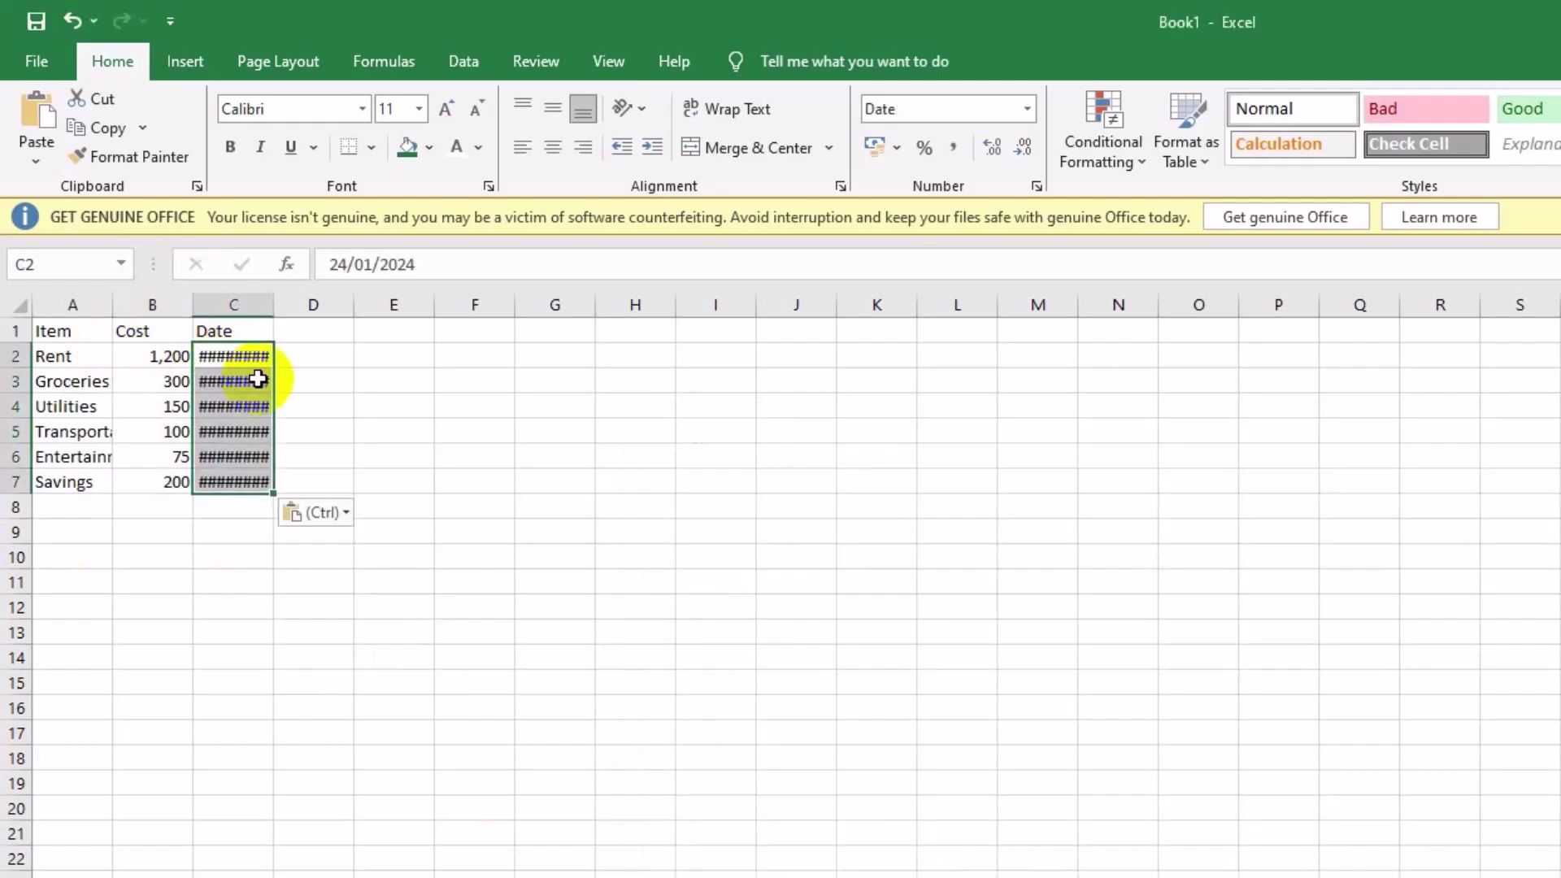
key(ctrl)
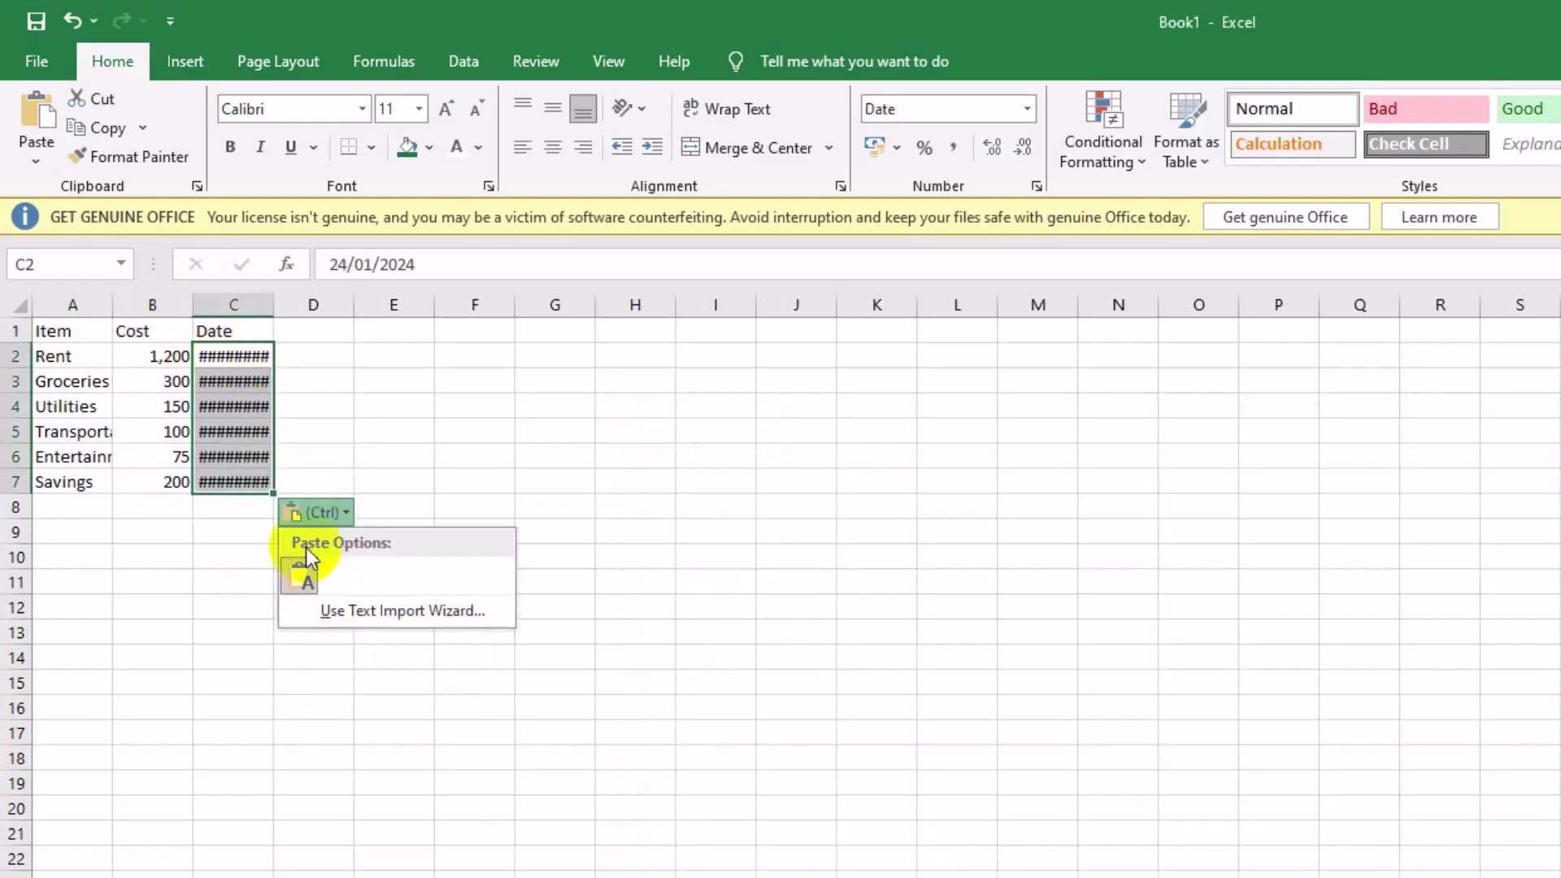
click(221, 358)
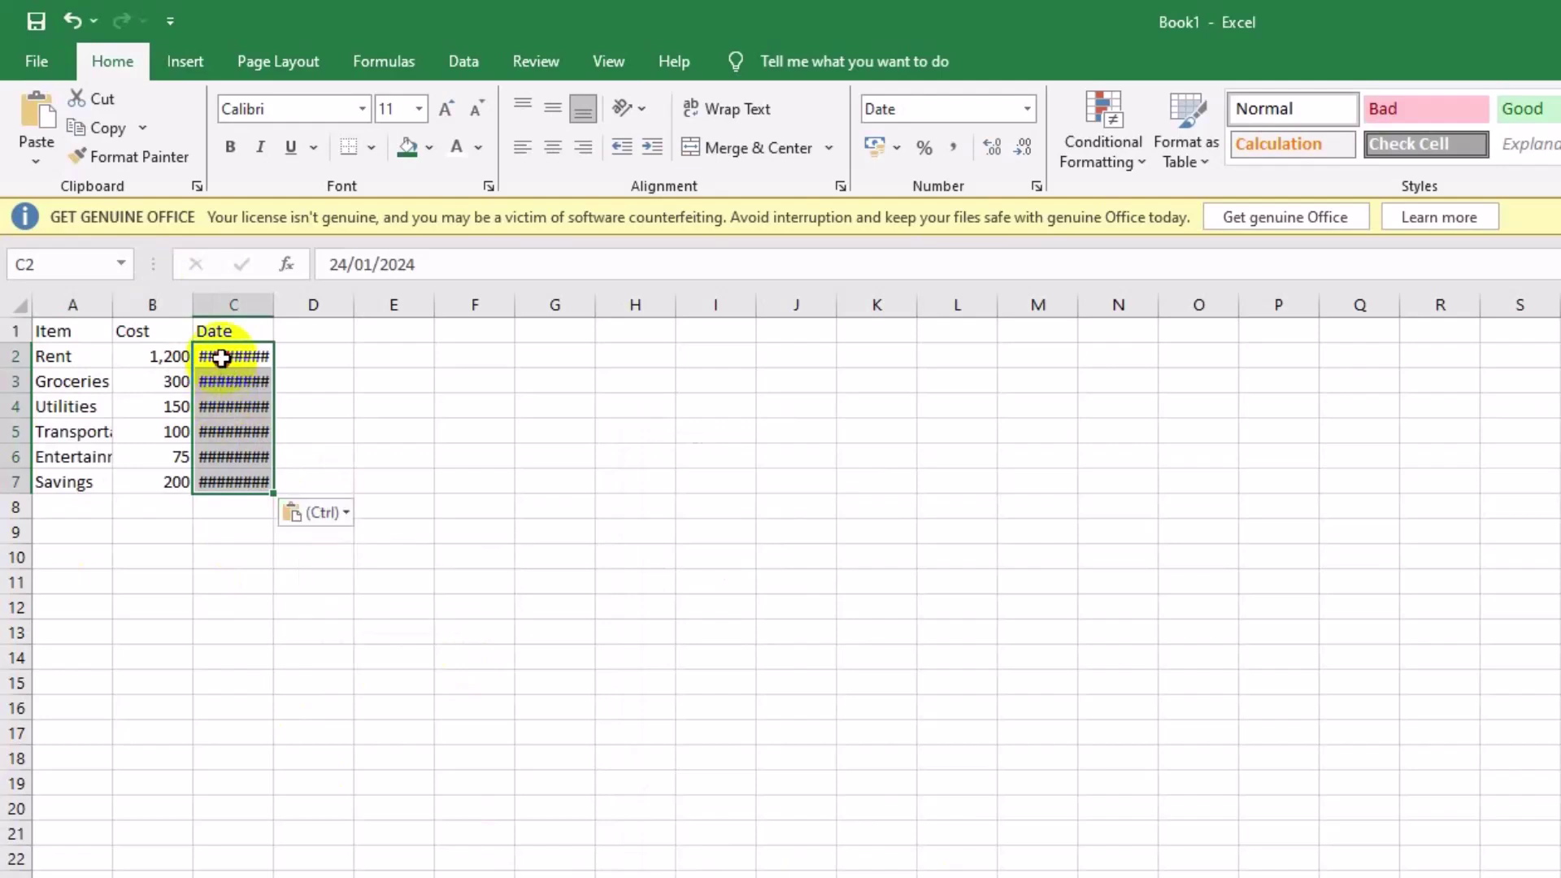
click(221, 358)
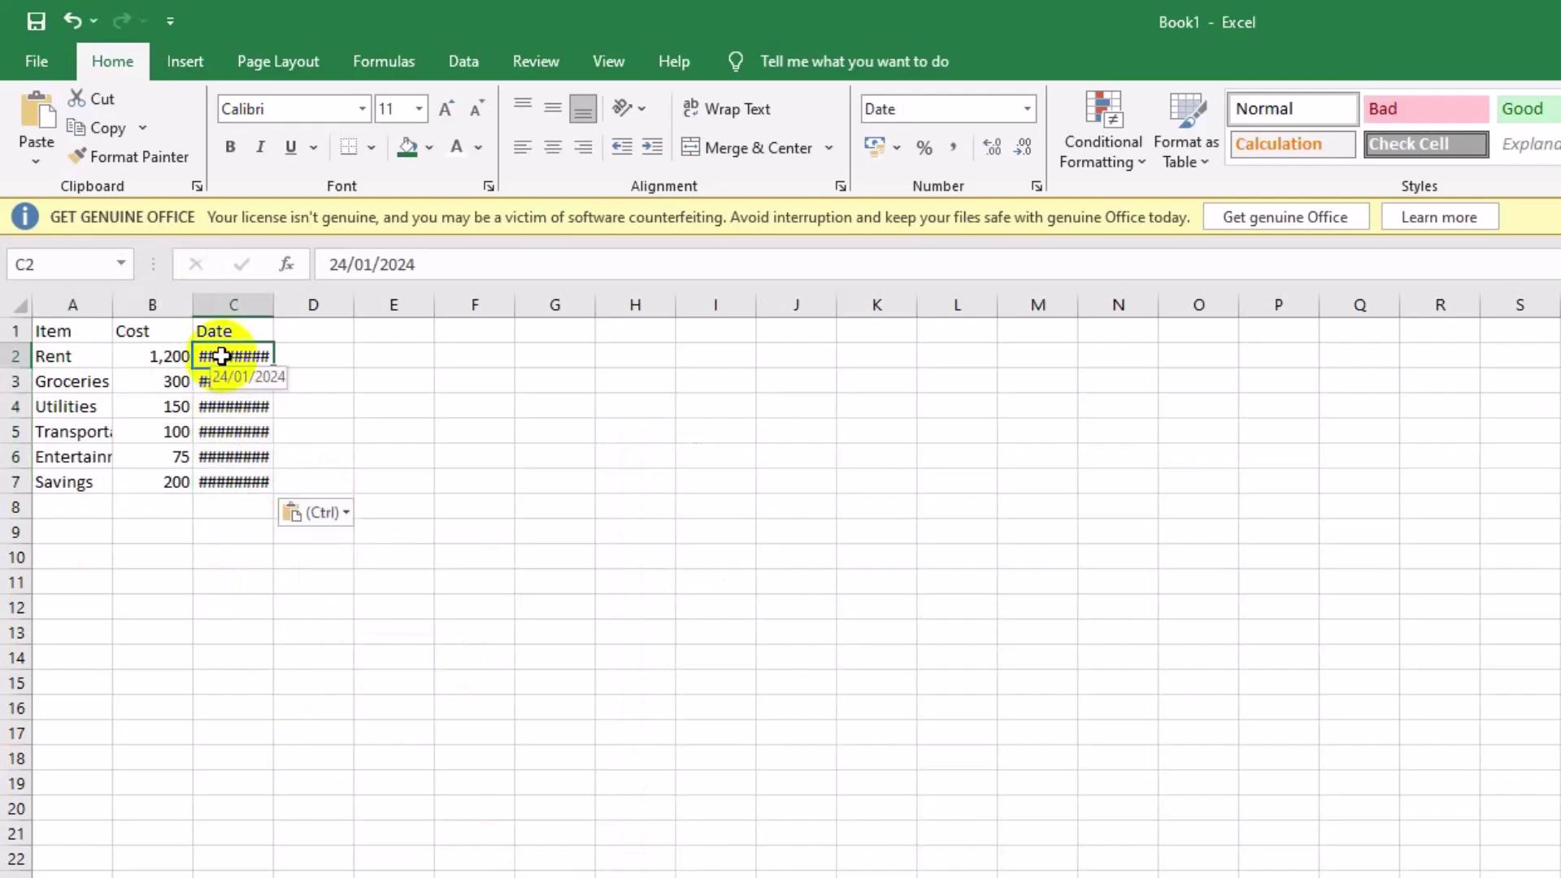
click(232, 484)
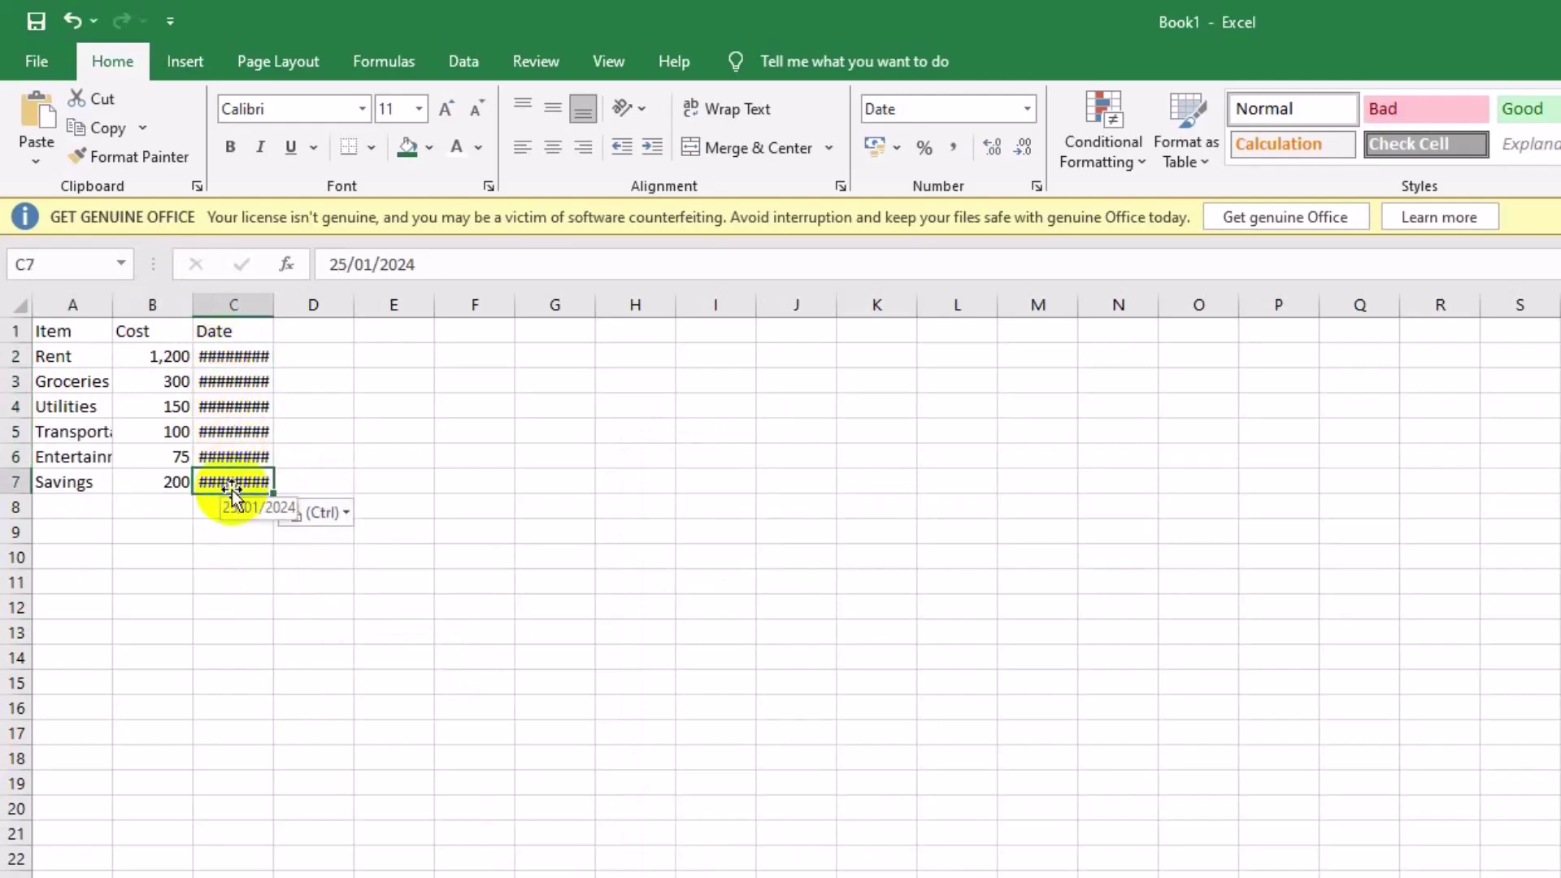
click(235, 360)
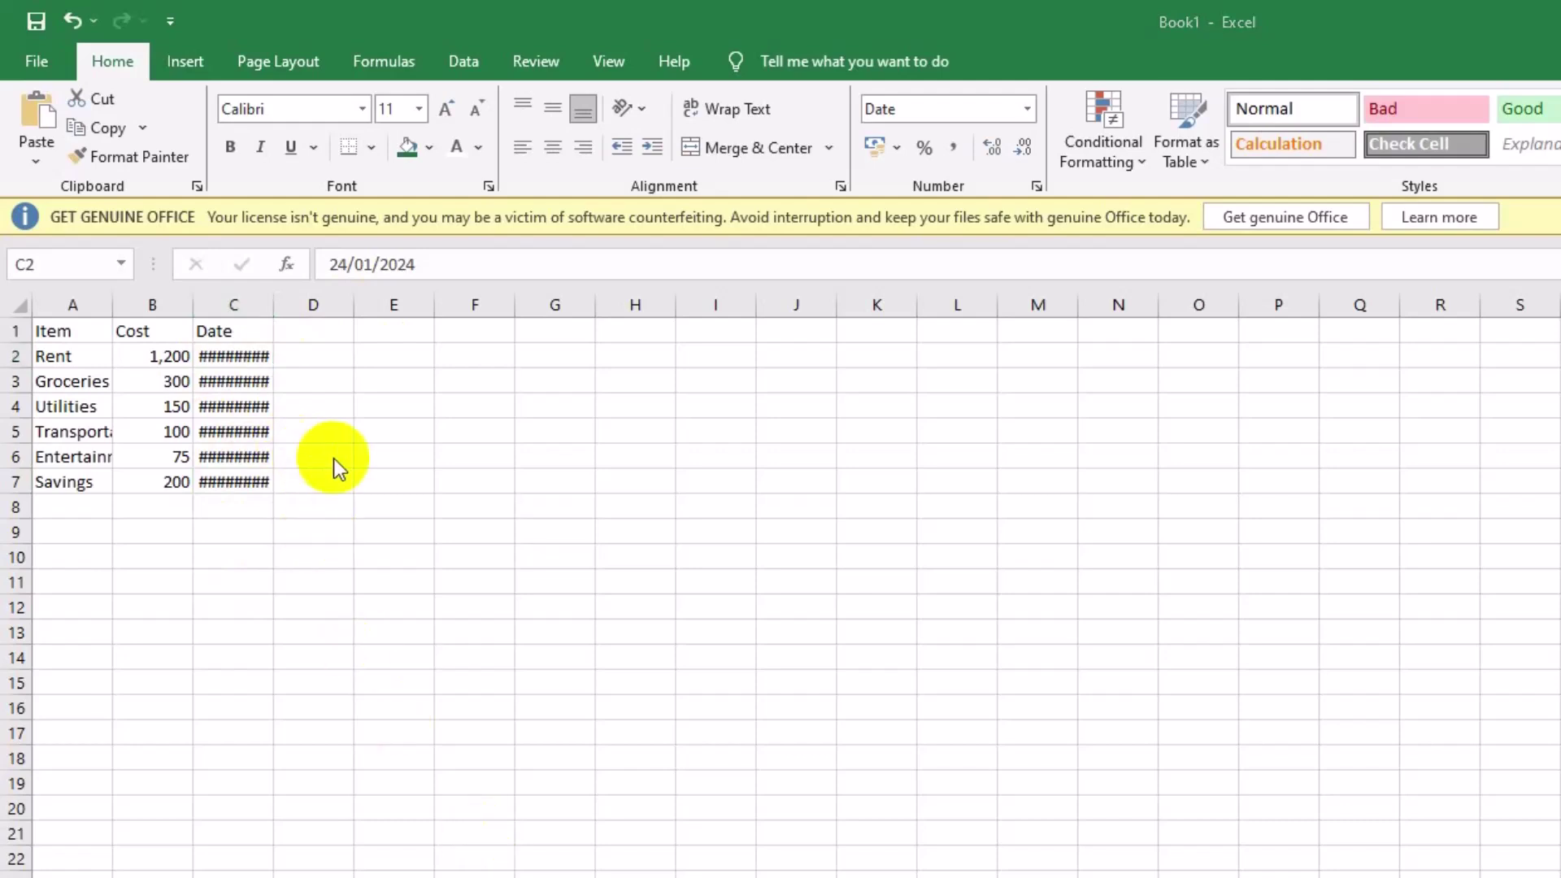
Select date cells C2 through C7 and show the Number Format dropdown
click(247, 353)
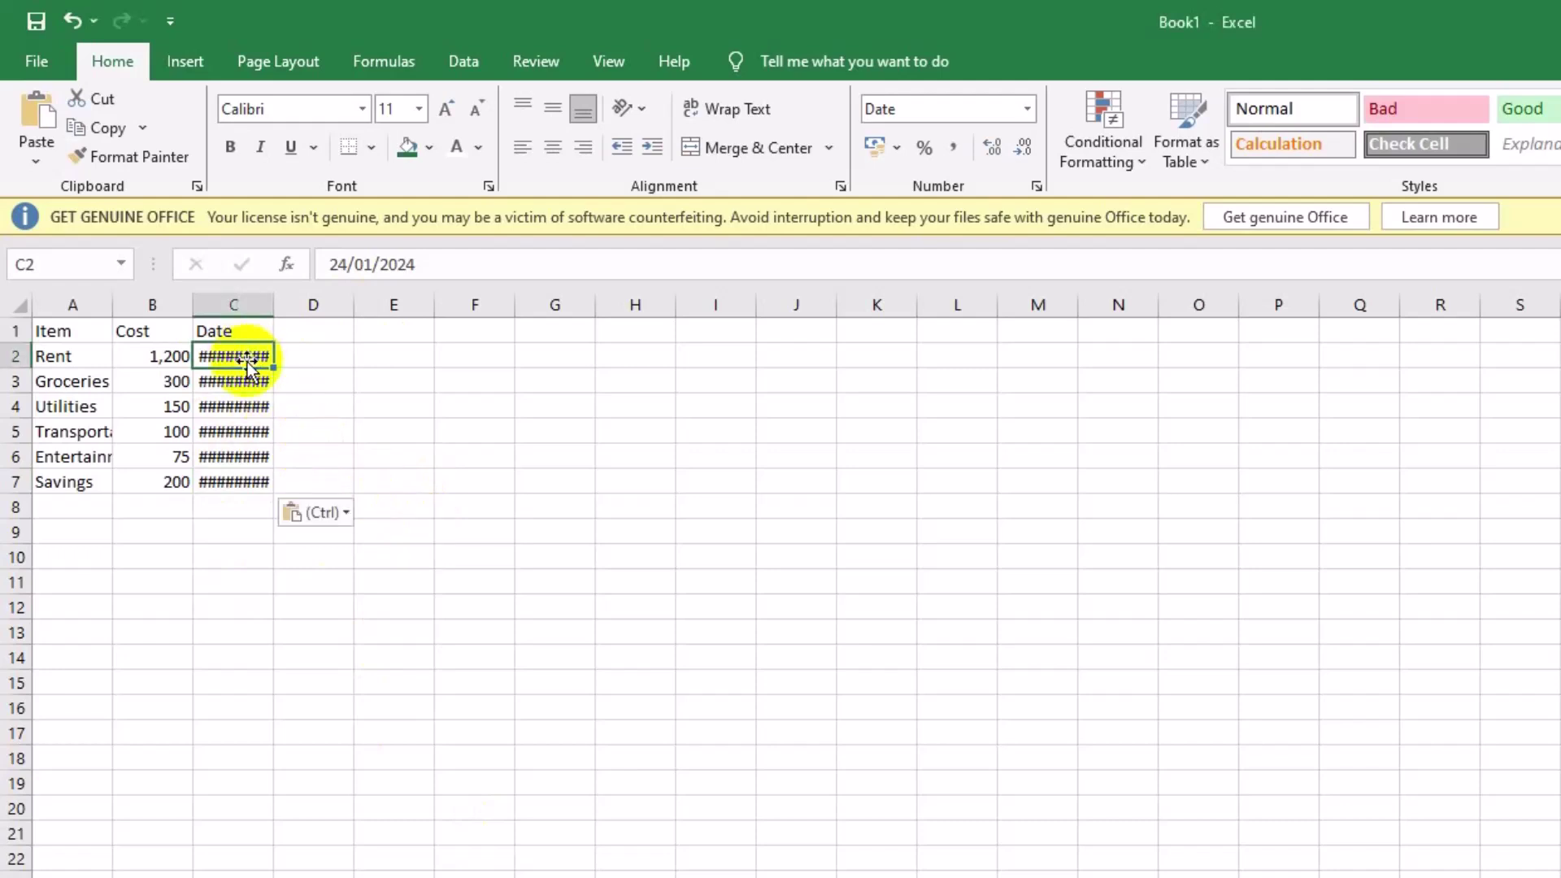
ctrl+click(249, 379)
ctrl+click(252, 406)
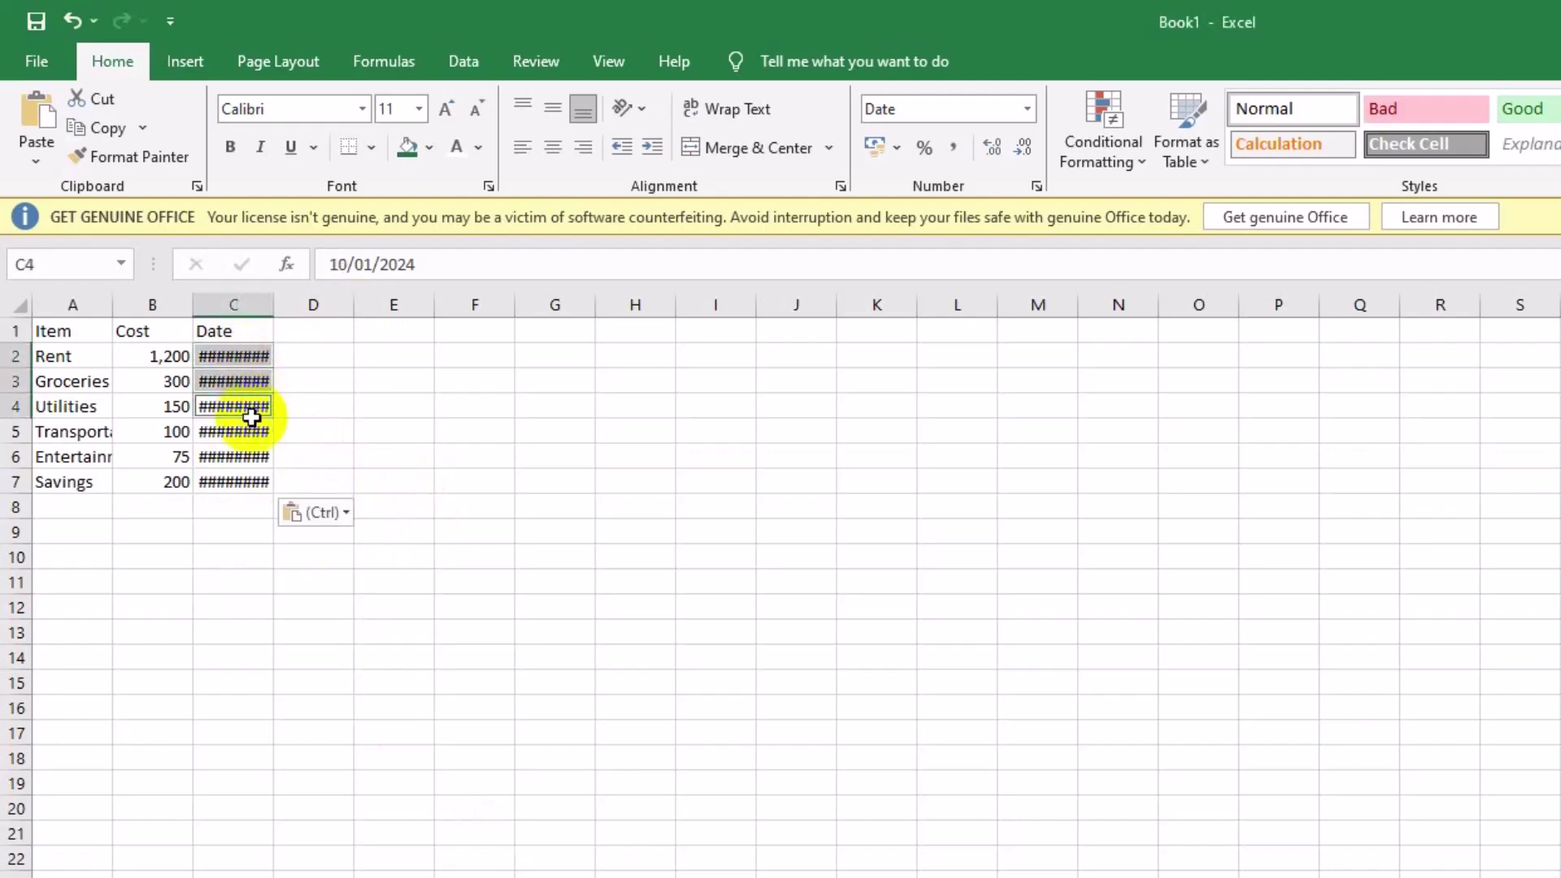
ctrl+click(235, 436)
ctrl+click(232, 457)
ctrl+click(224, 483)
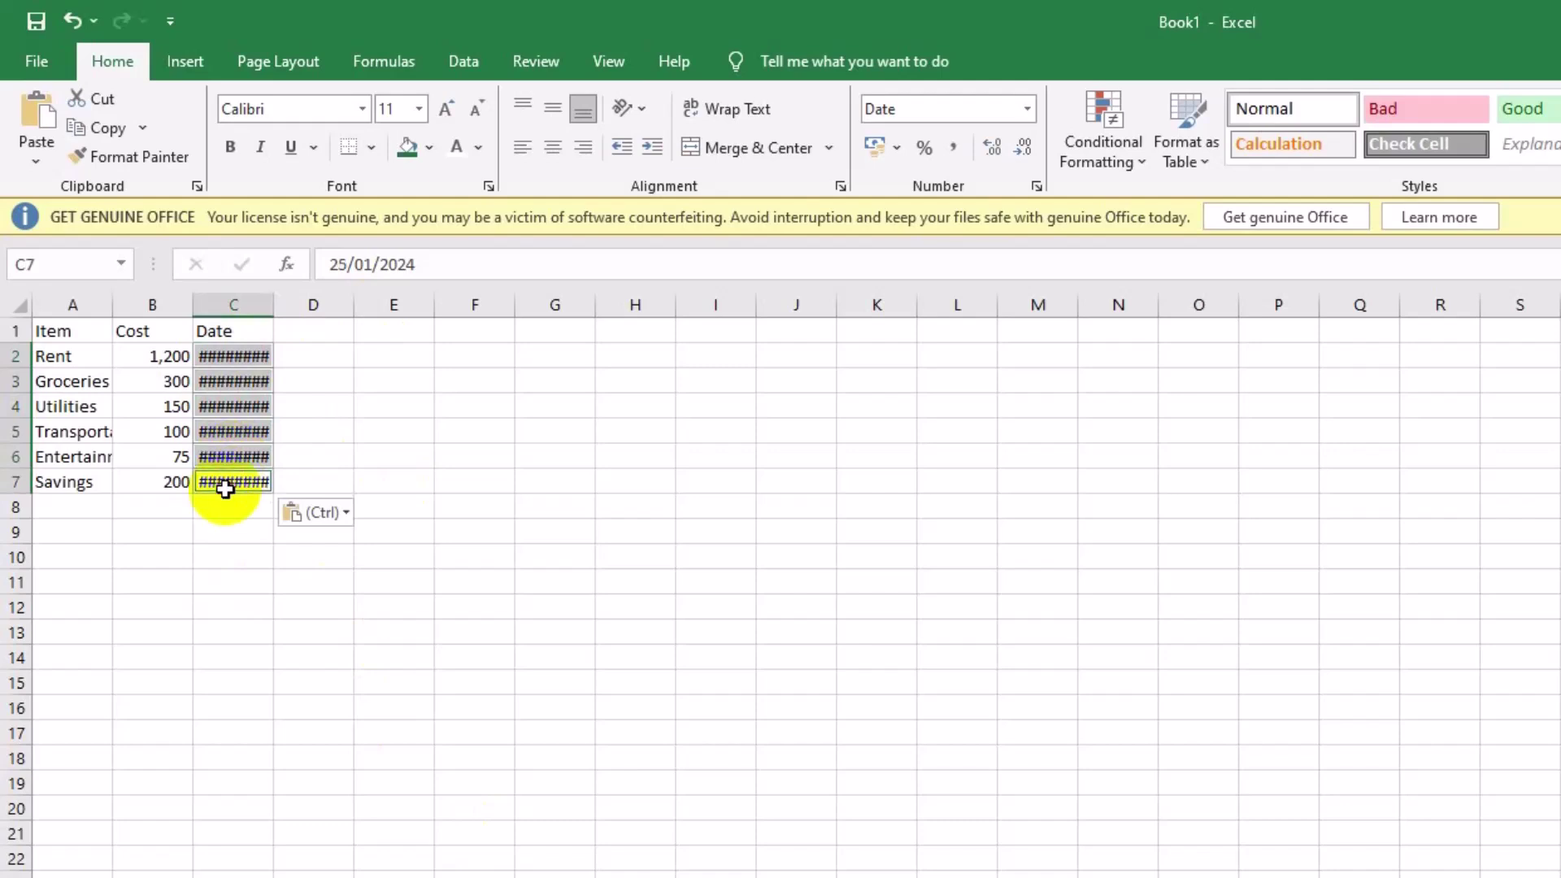
click(1027, 109)
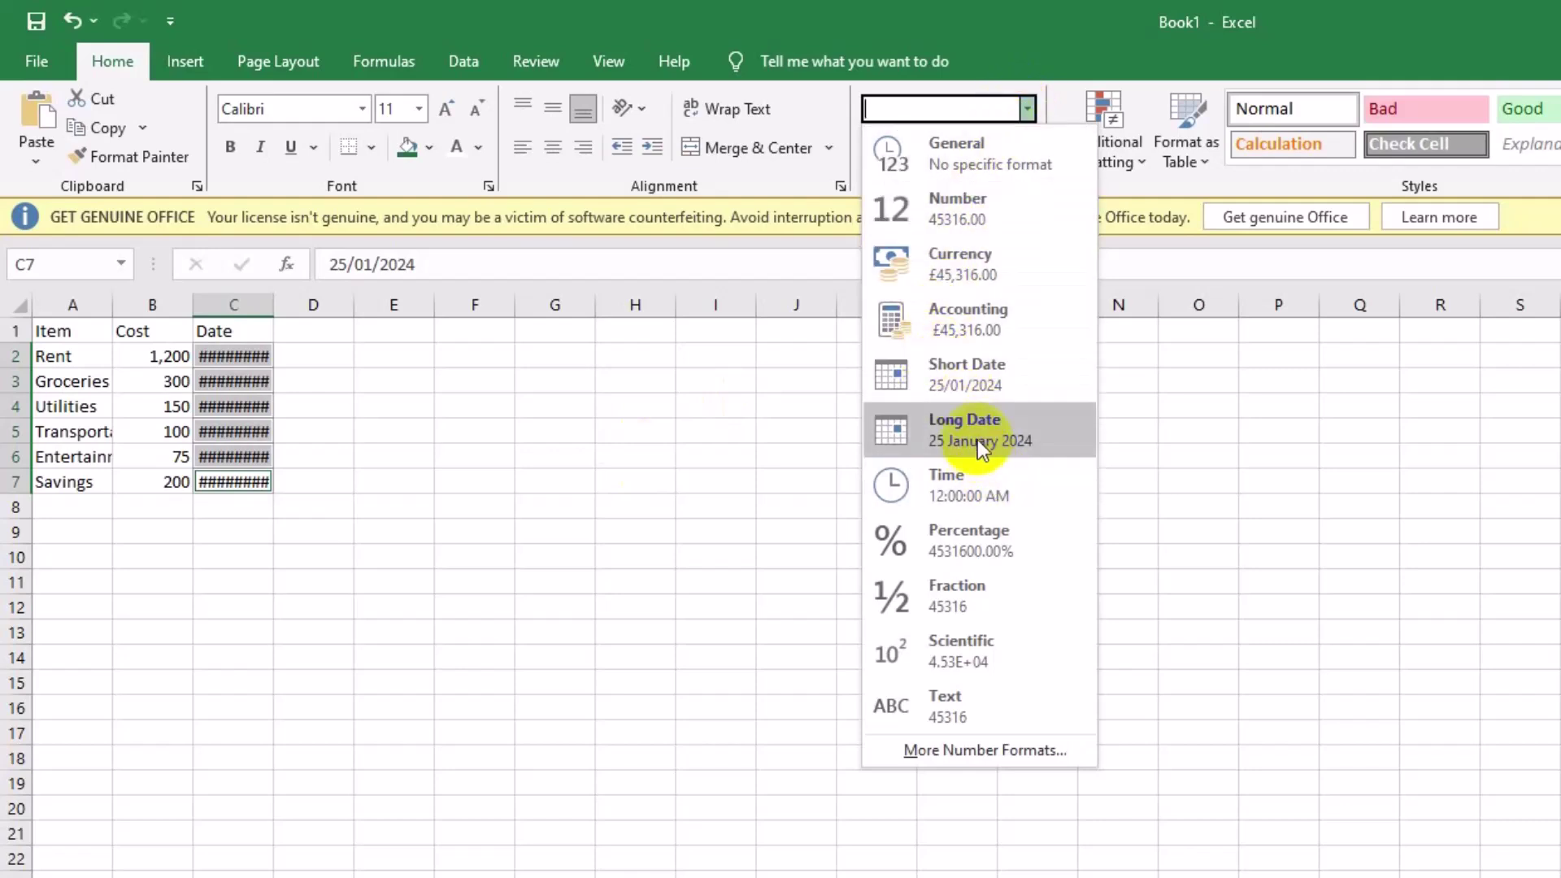
Format the dates with the English (United States) locale and 'March 14, 2012' long date type
click(958, 751)
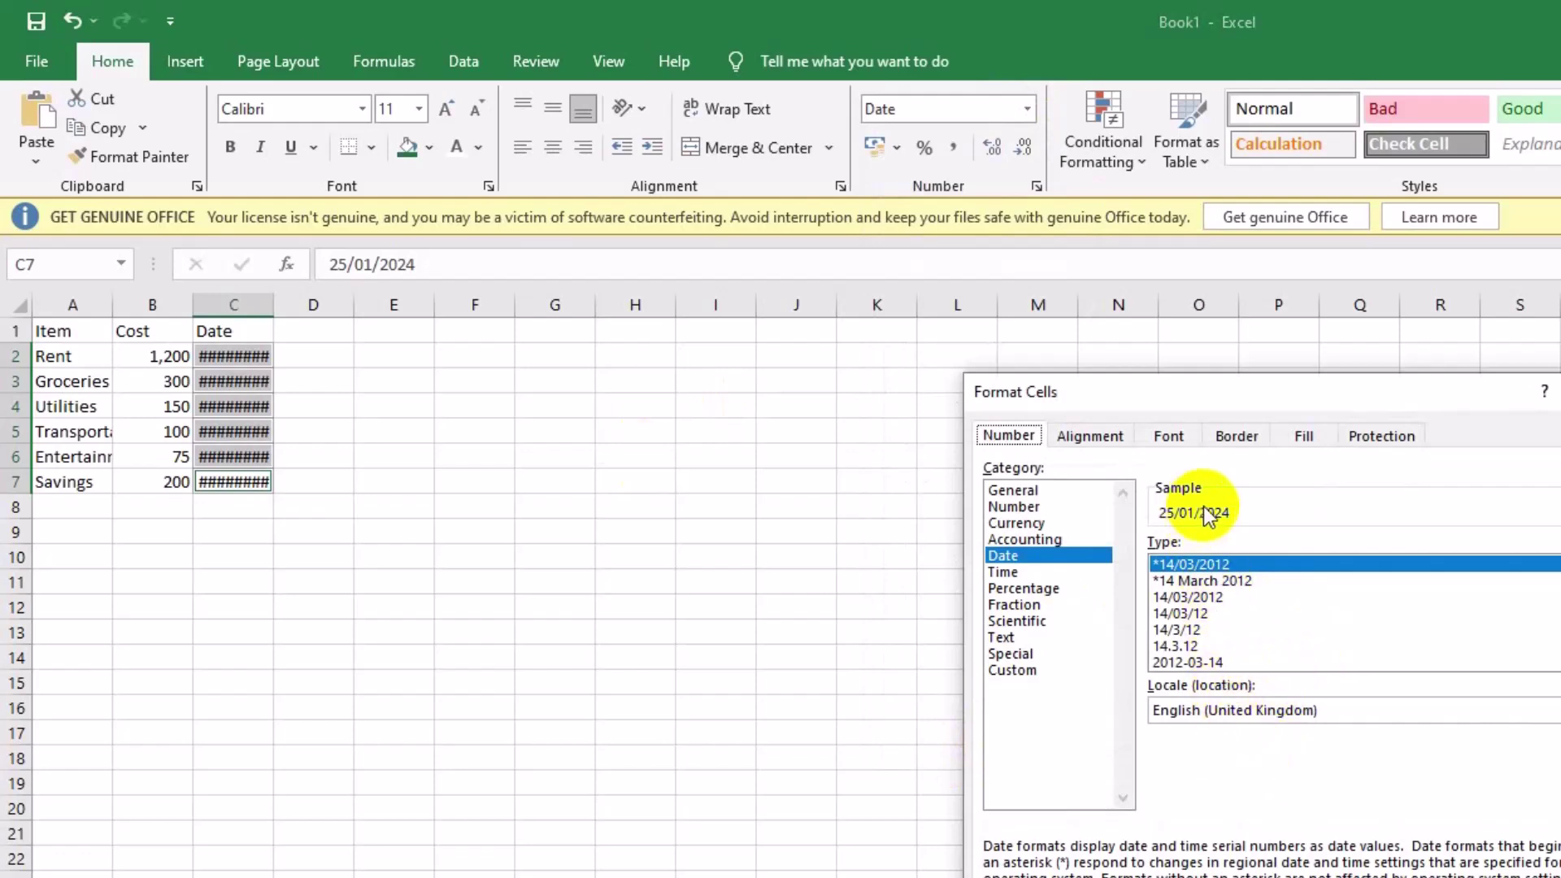
click(1305, 714)
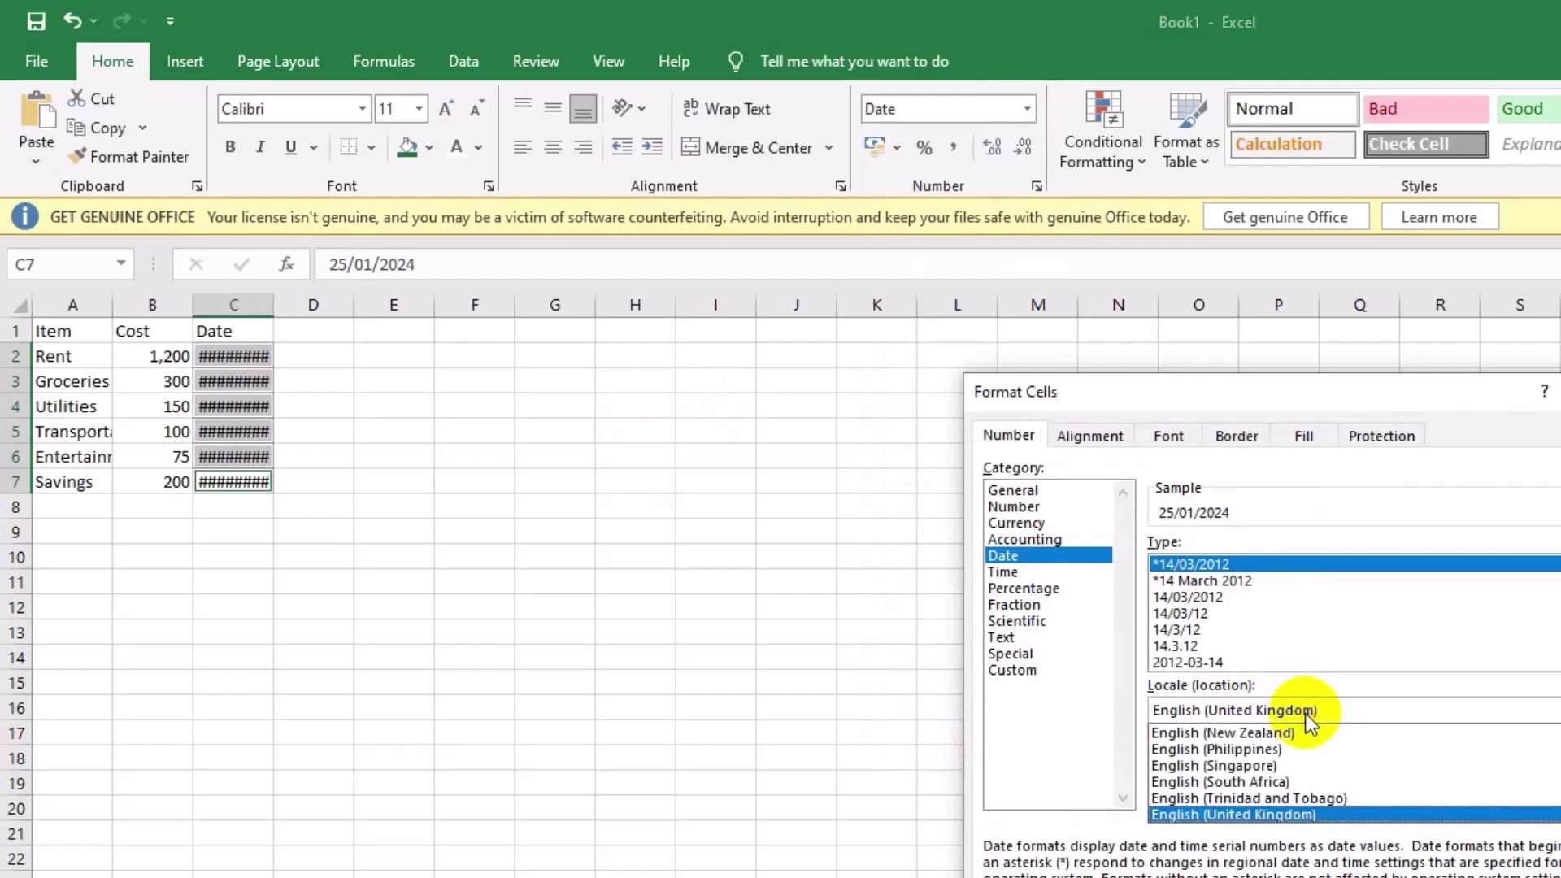
scroll(1298, 749, up, 4)
scroll(1298, 753, up, 10)
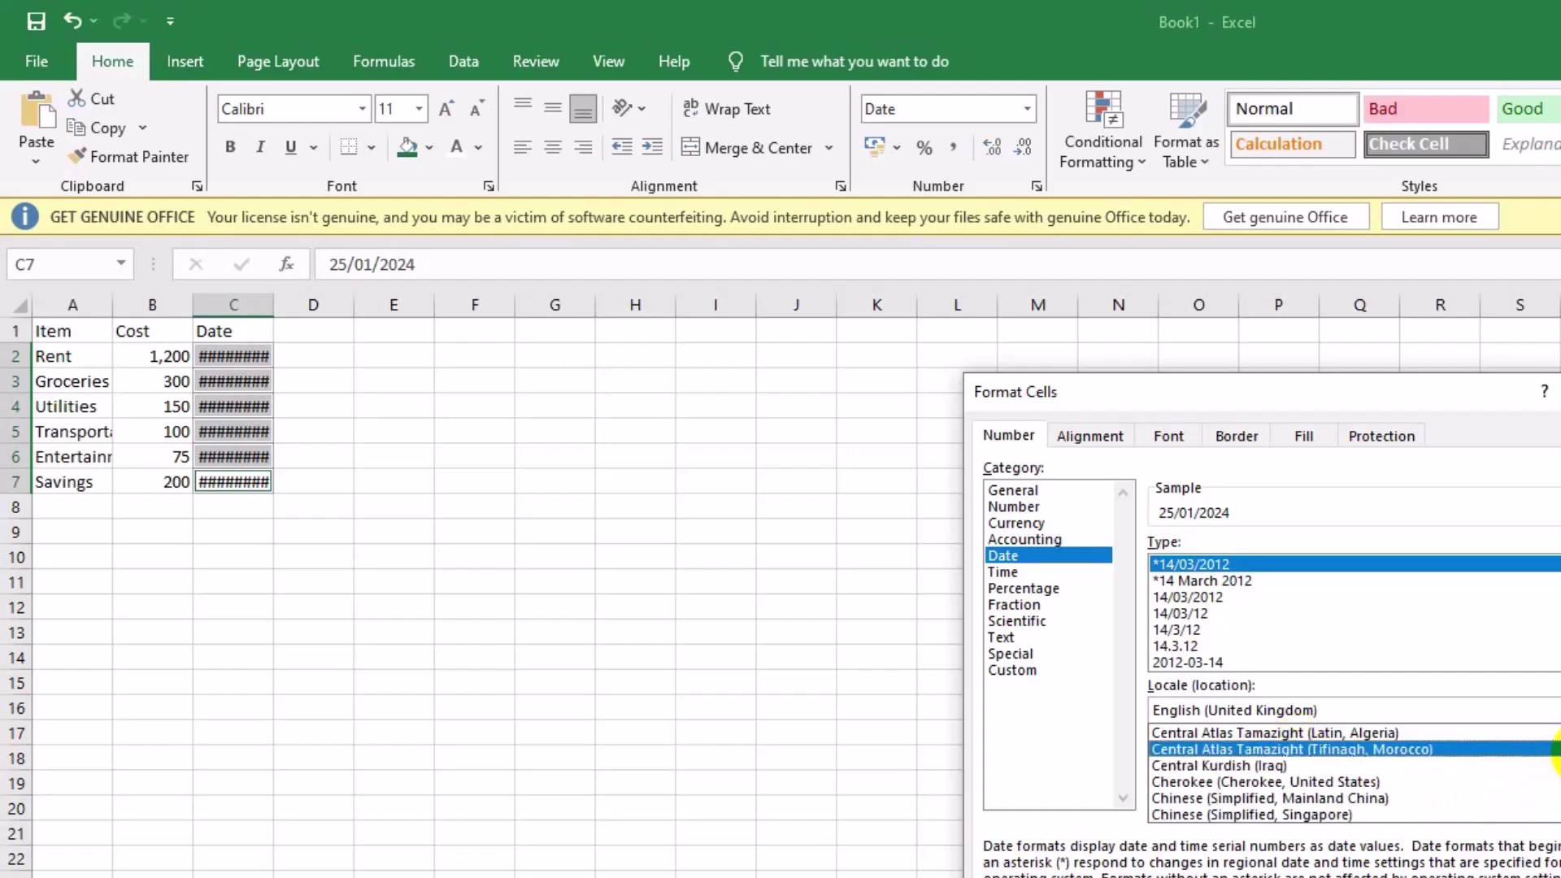
click(1293, 749)
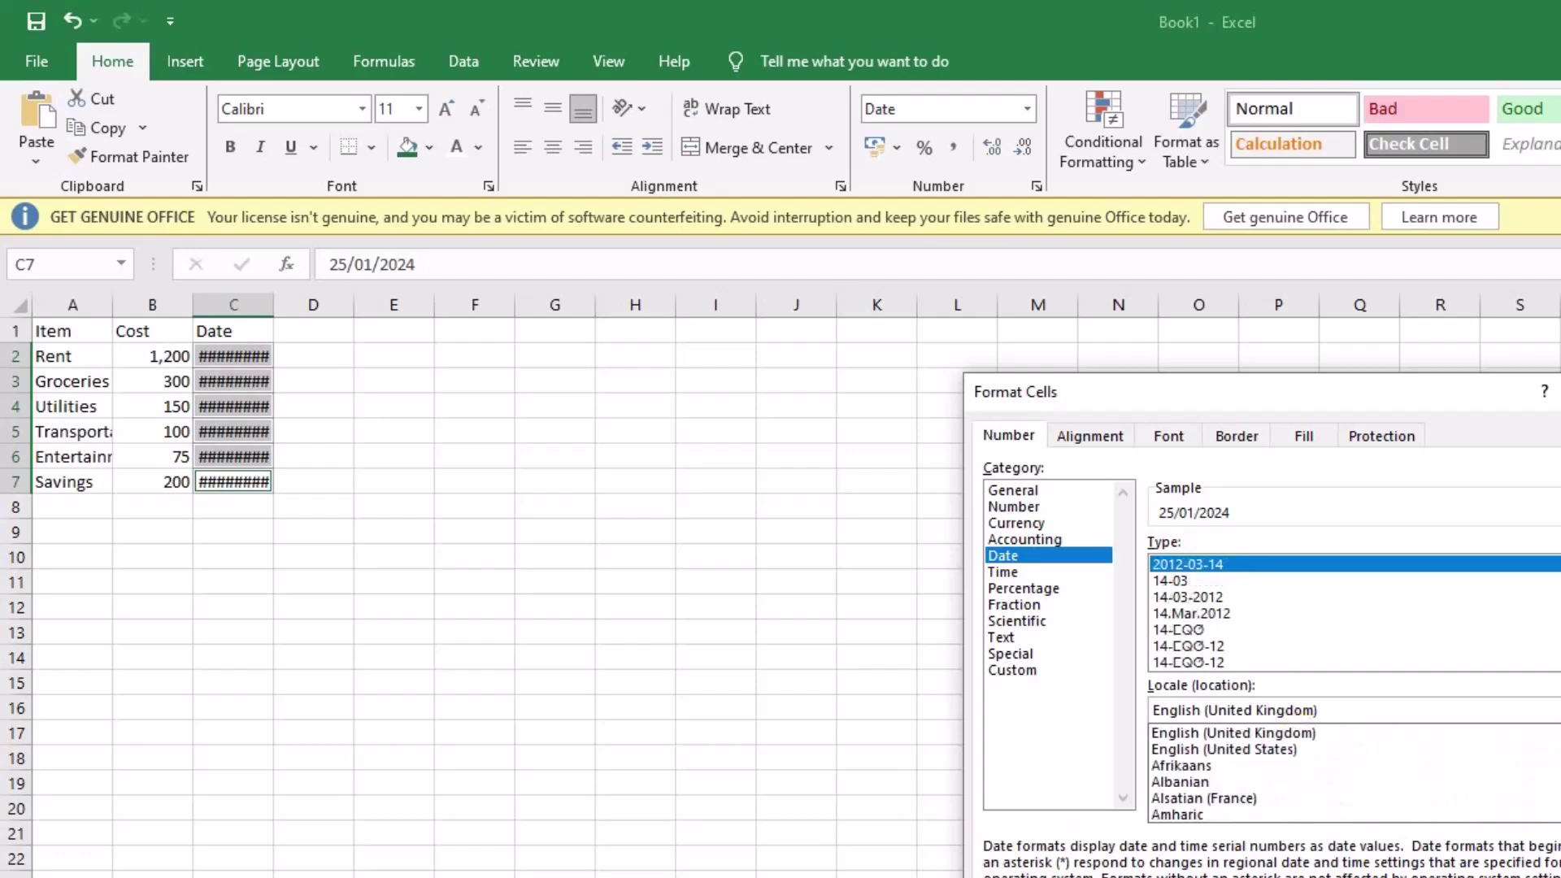
click(1339, 754)
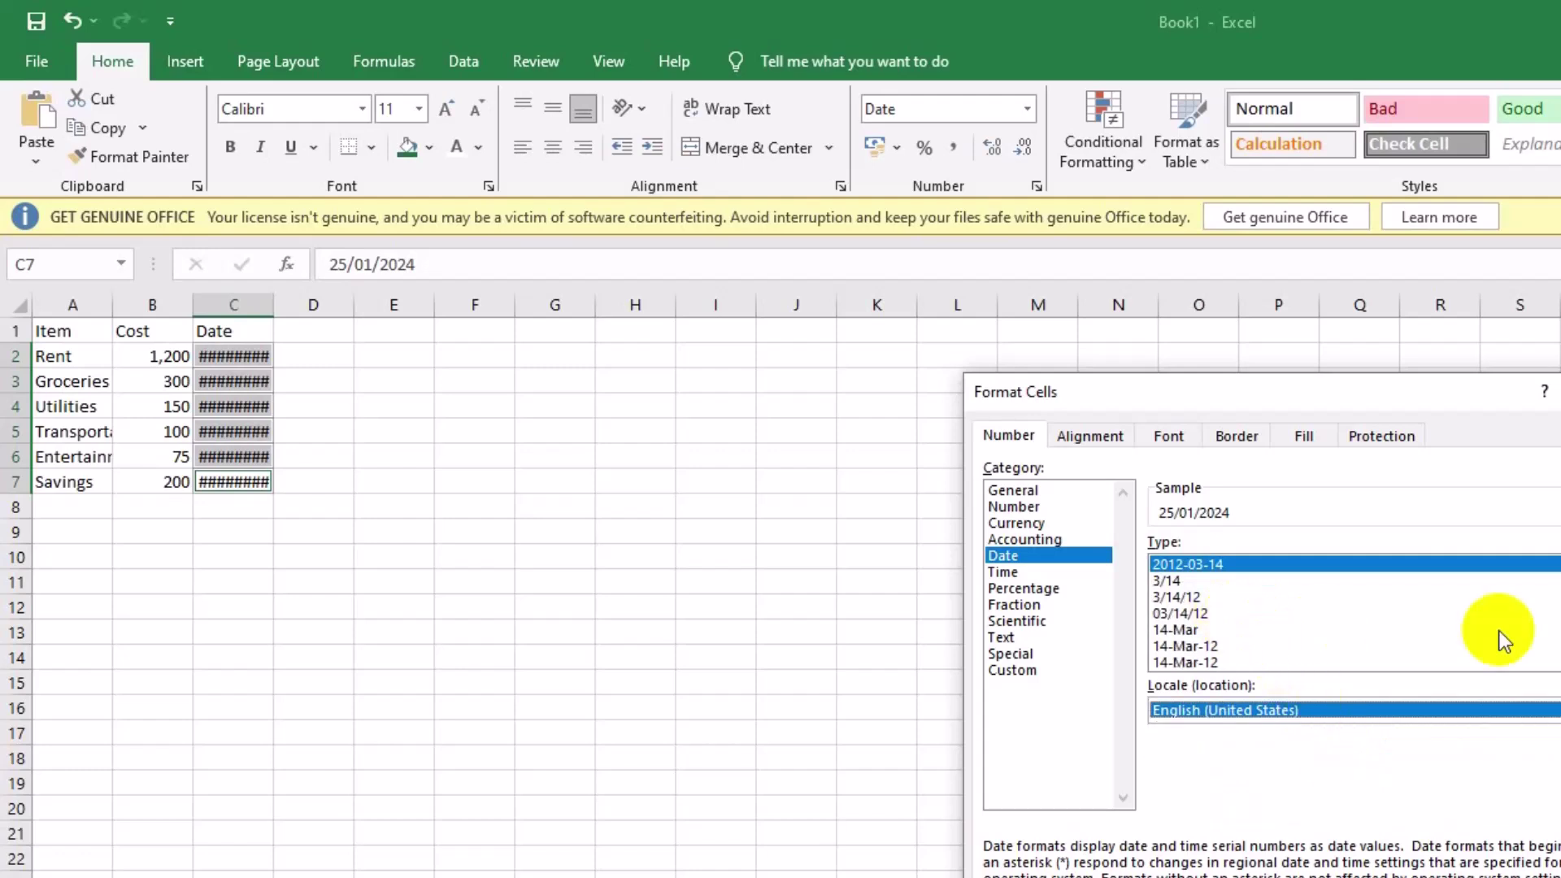
scroll(1354, 613, down, 1)
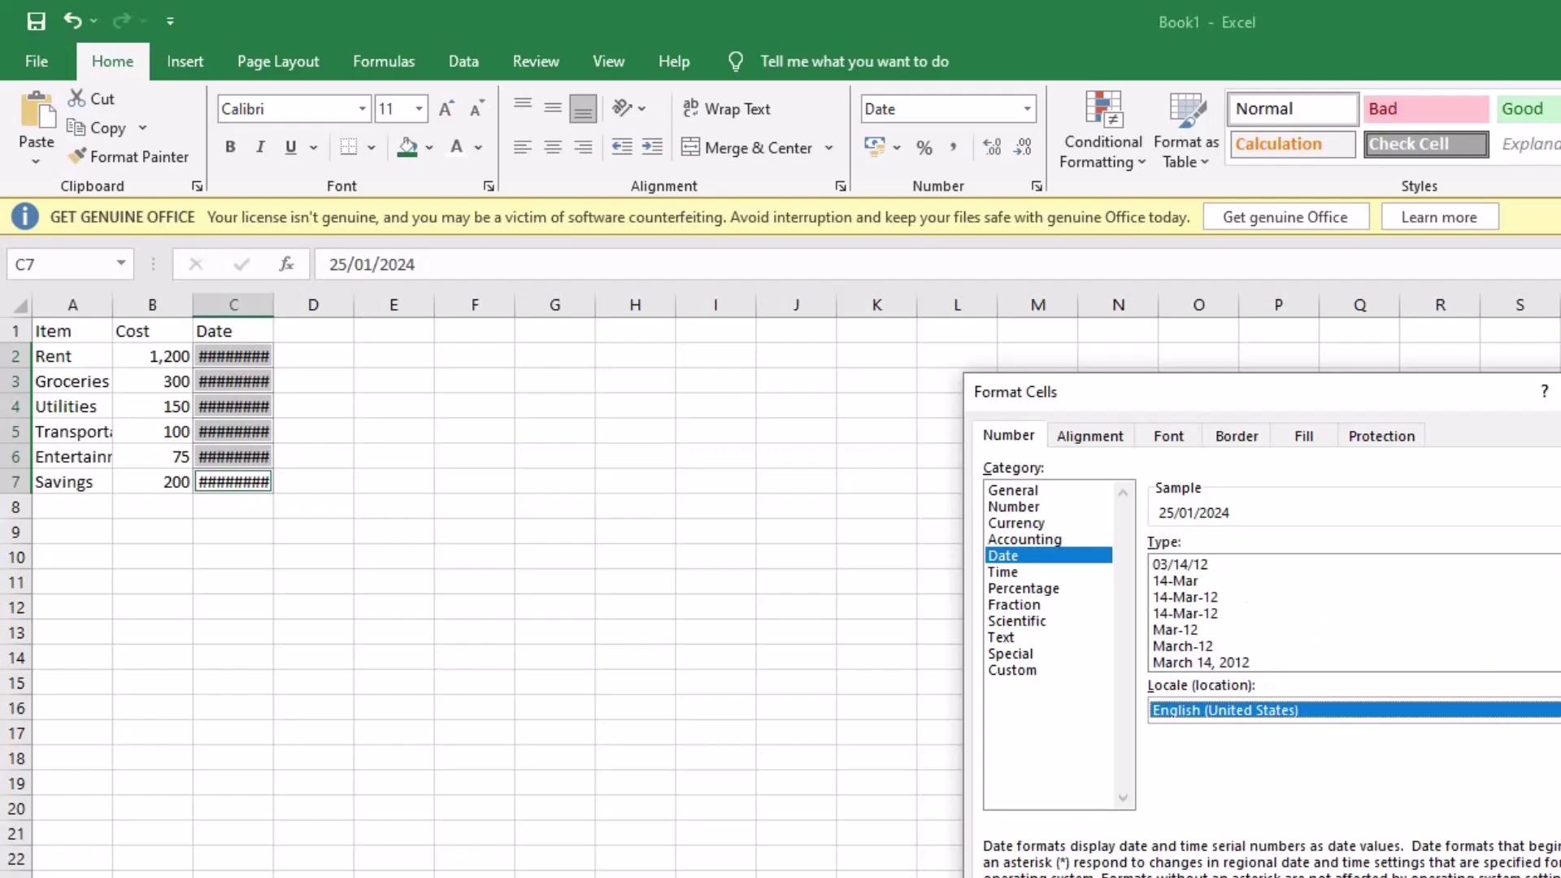
scroll(1354, 613, down, 1)
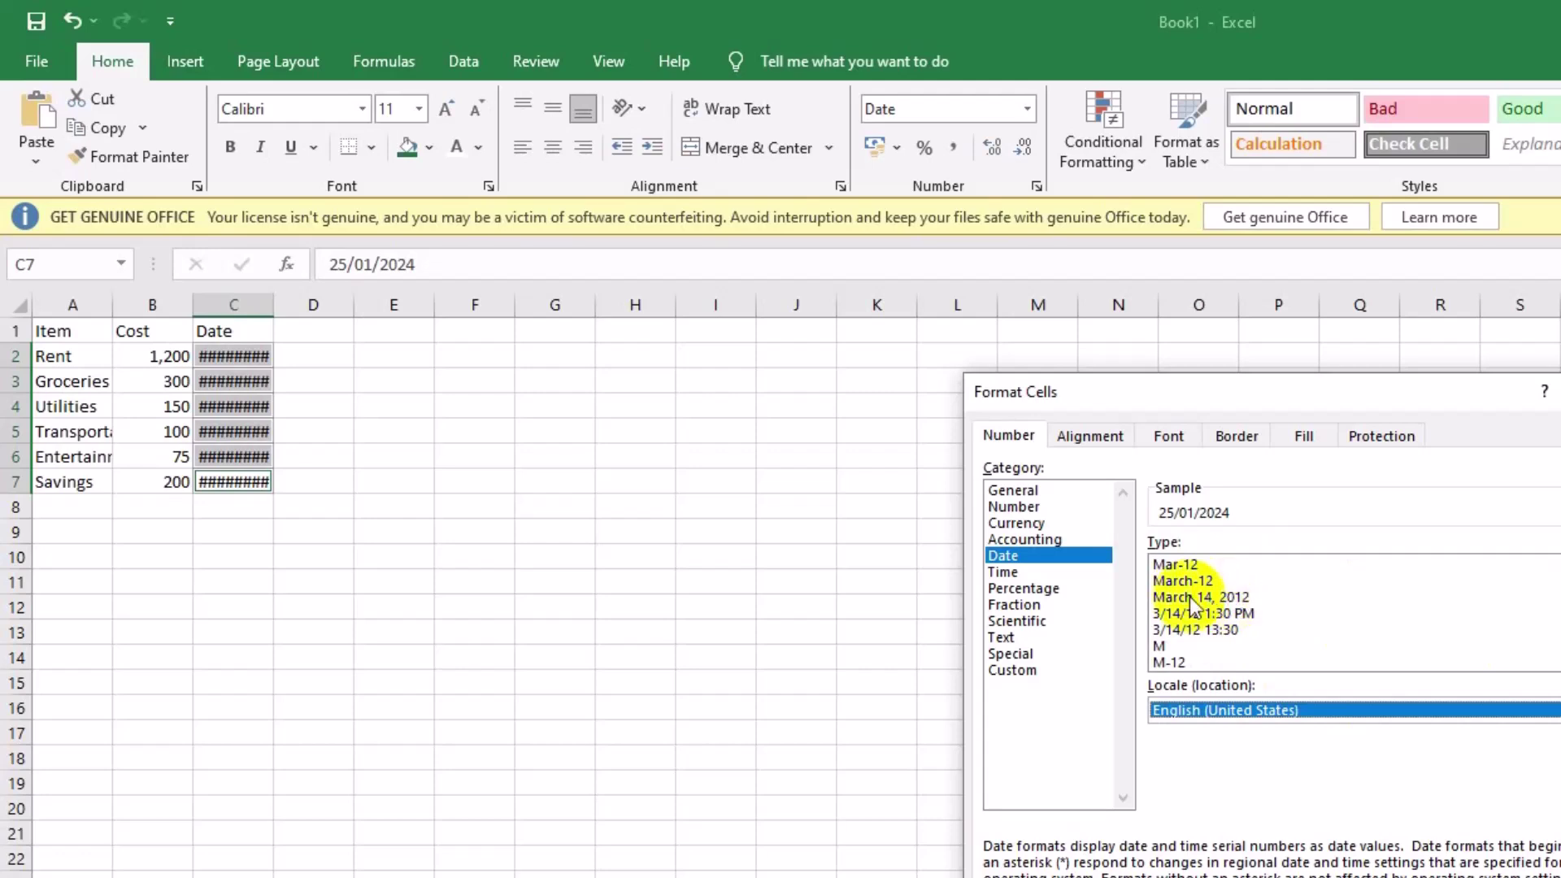
click(1229, 600)
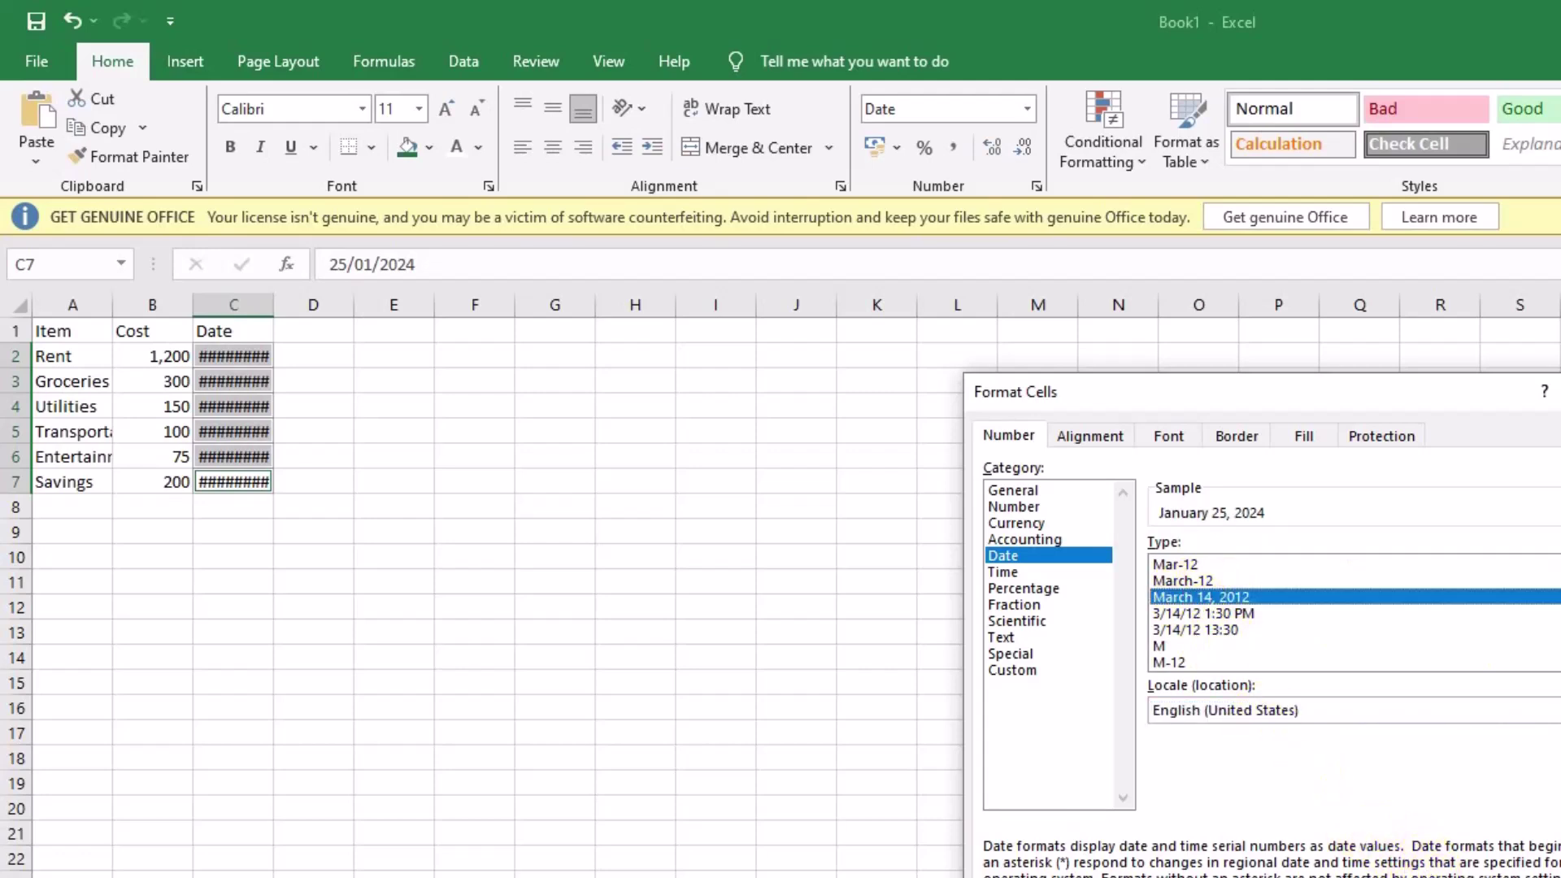
key(Return)
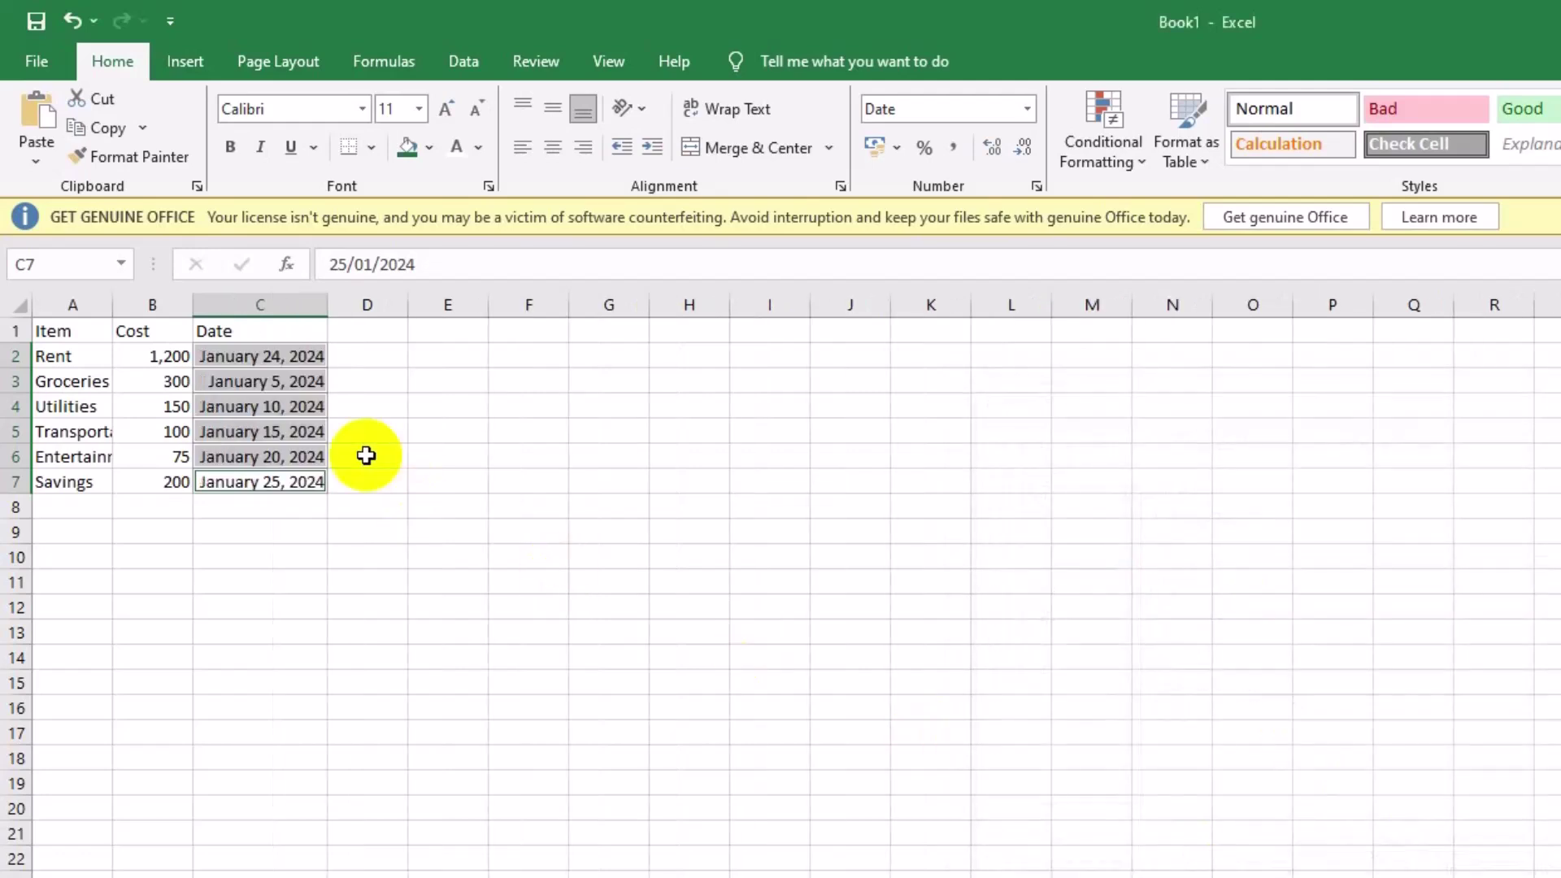
click(261, 404)
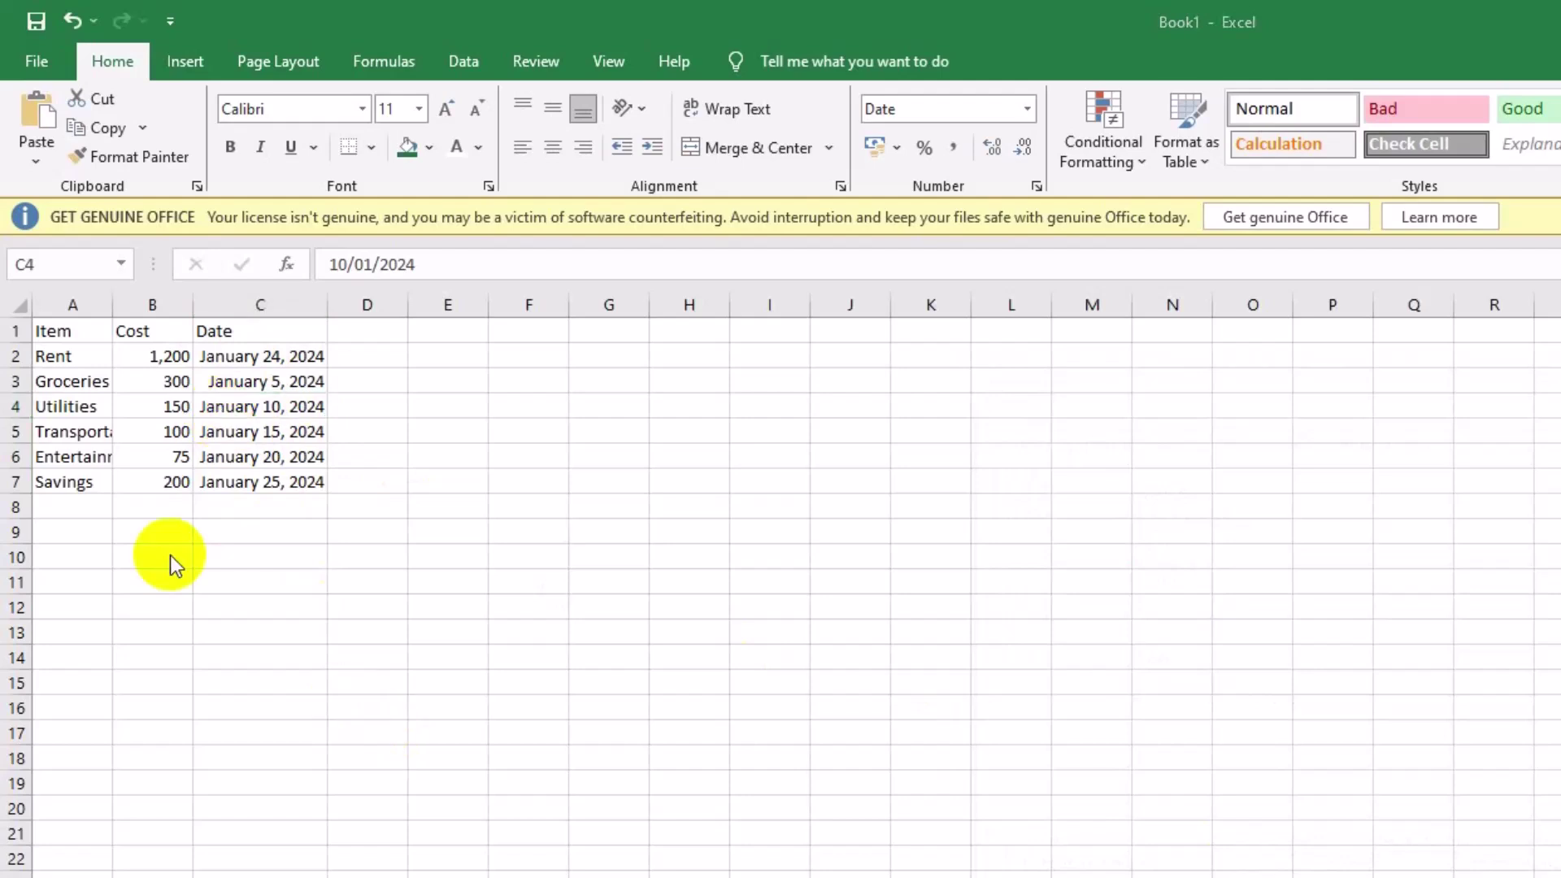
Fill header cells A1:C1 with the custom dark green #217346
click(84, 333)
ctrl+click(165, 332)
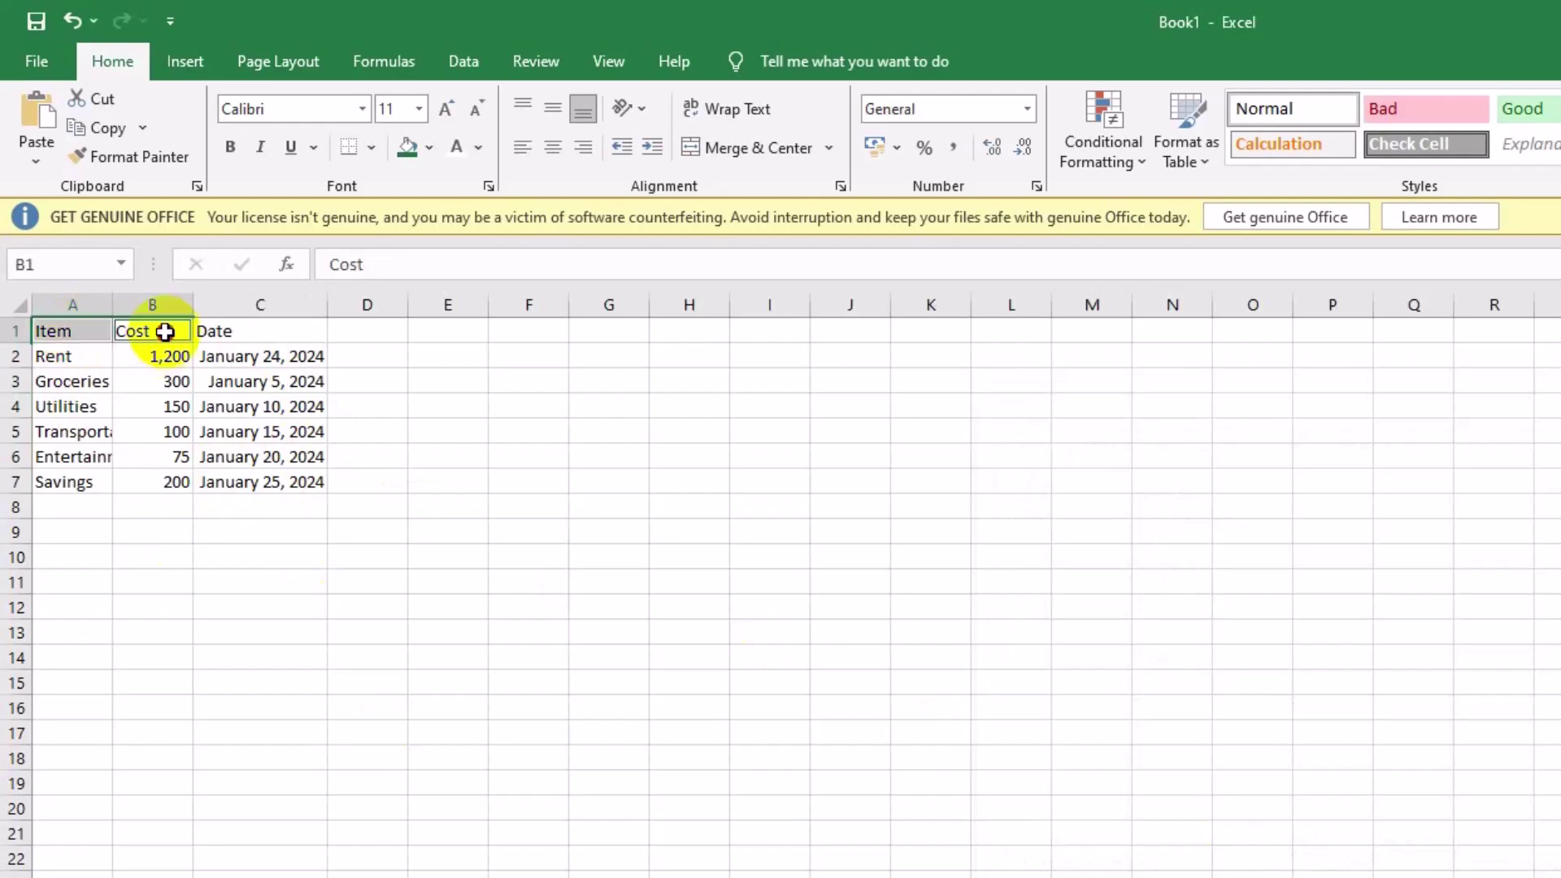
ctrl+click(293, 331)
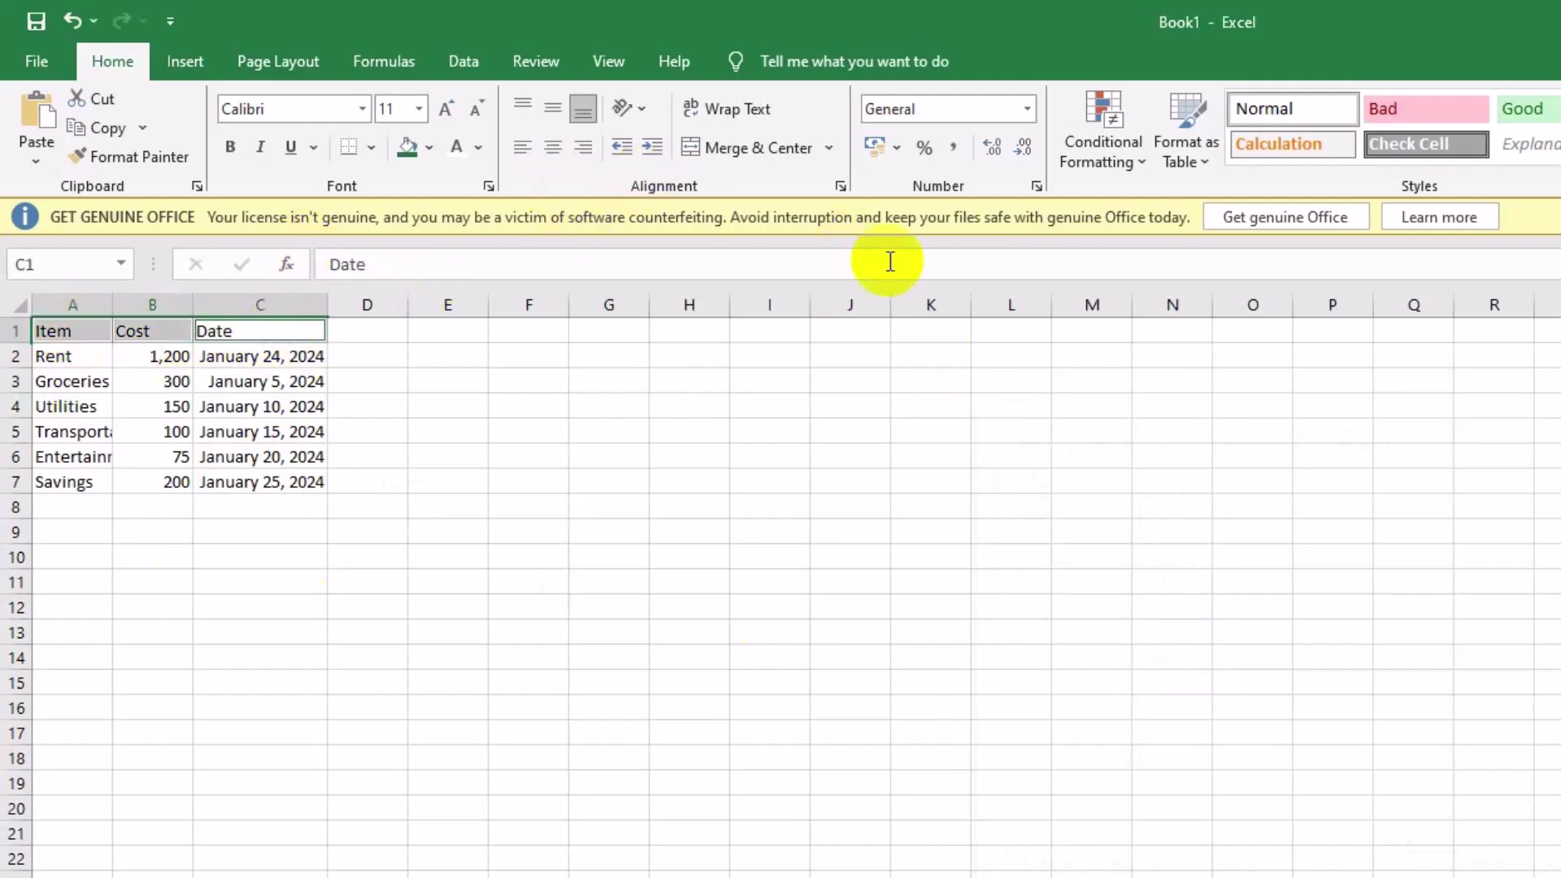
click(430, 149)
click(478, 577)
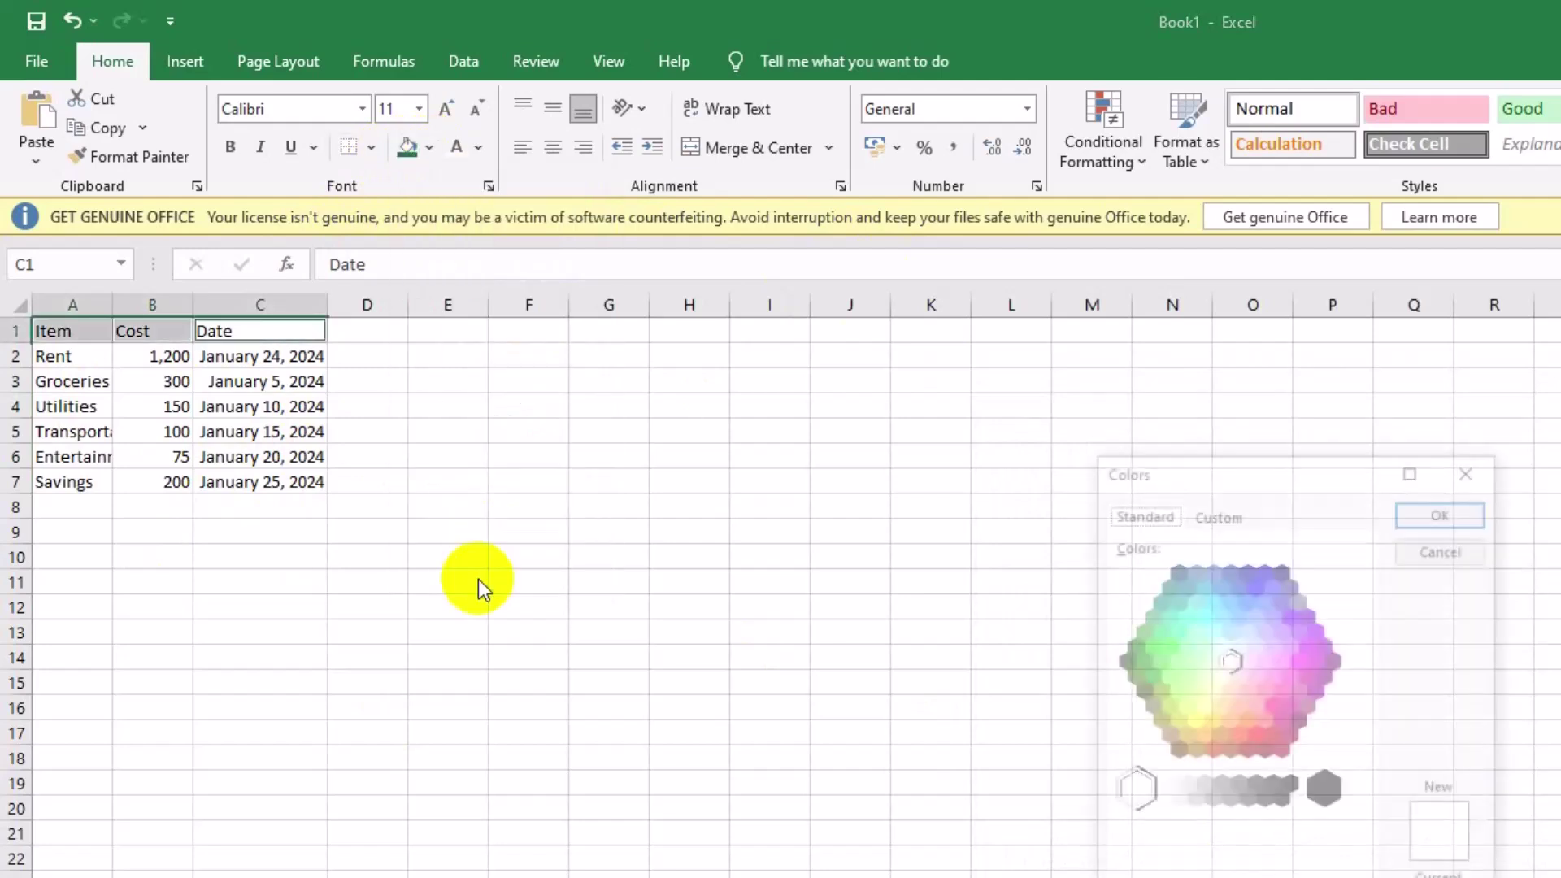
click(1219, 515)
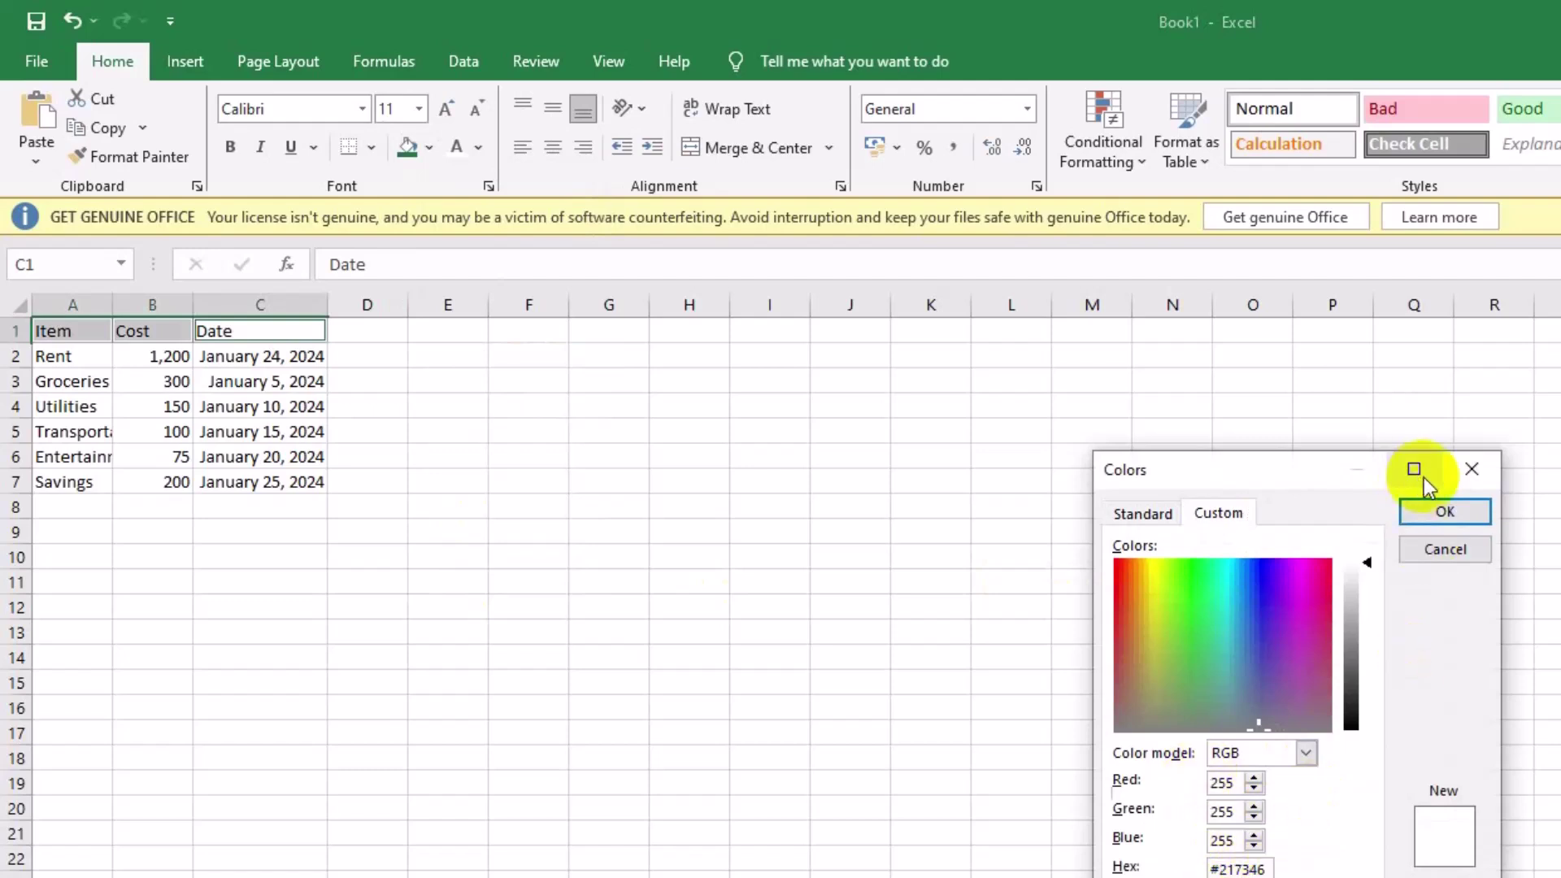
click(1444, 512)
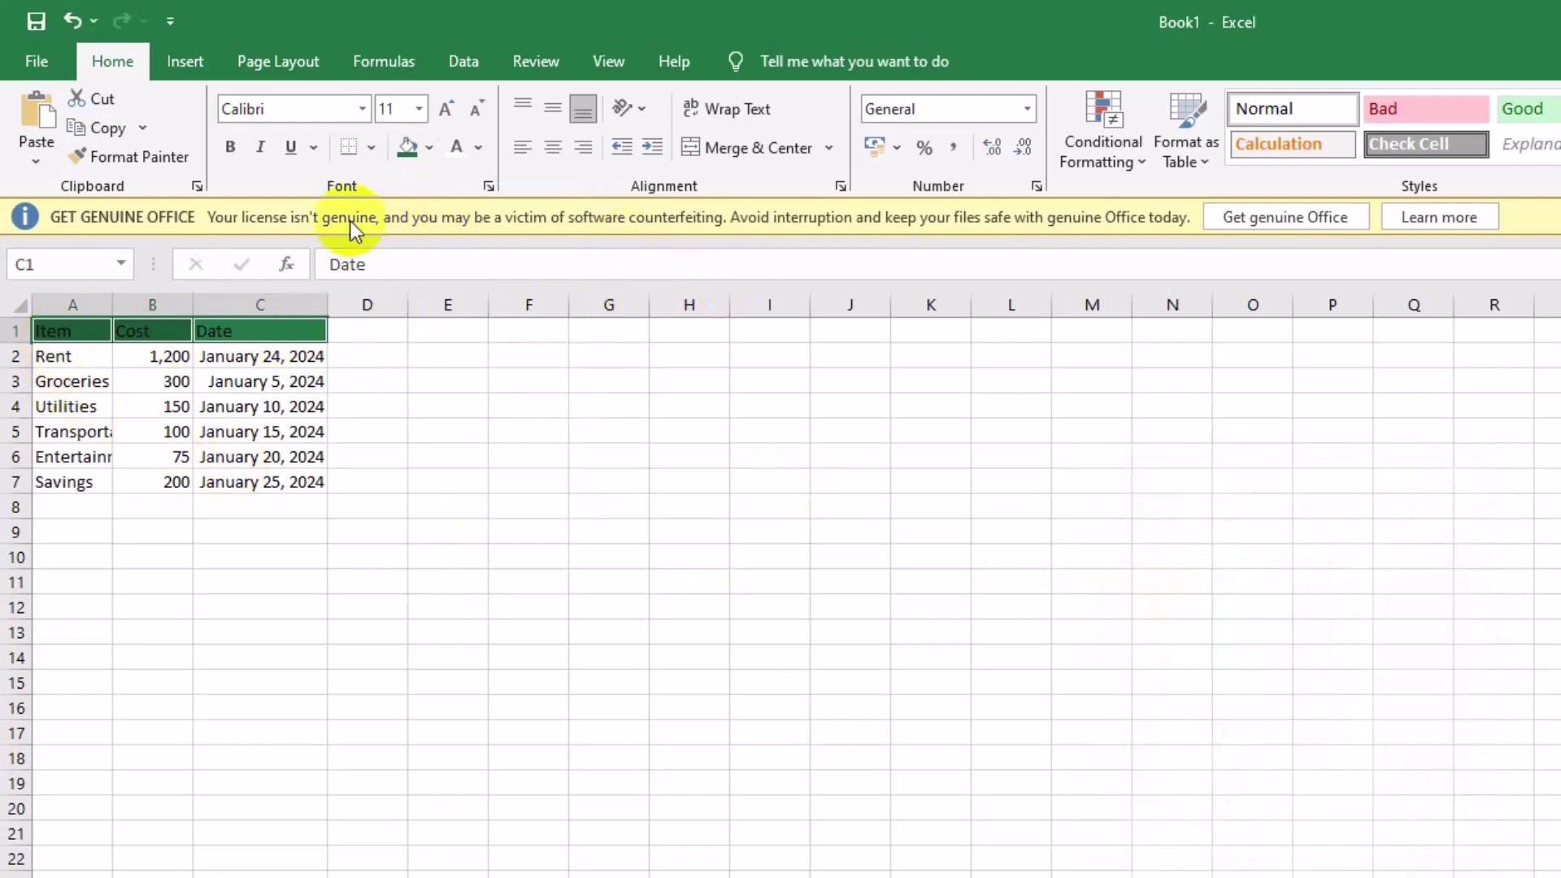
Set the Item, Cost and Date header text to white, bold, 14 point
click(419, 108)
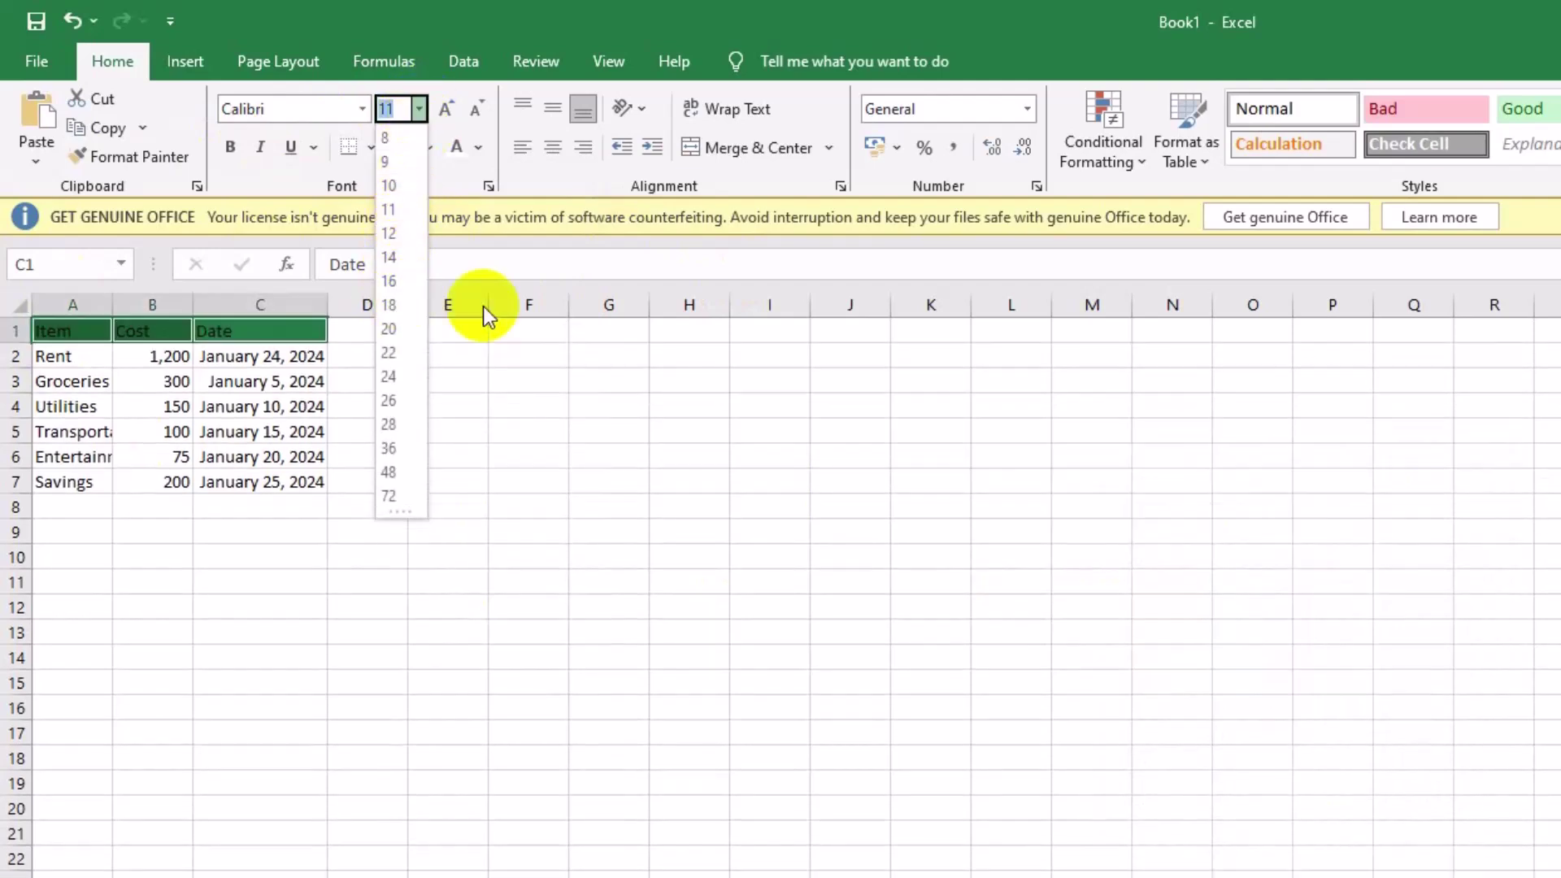
click(458, 156)
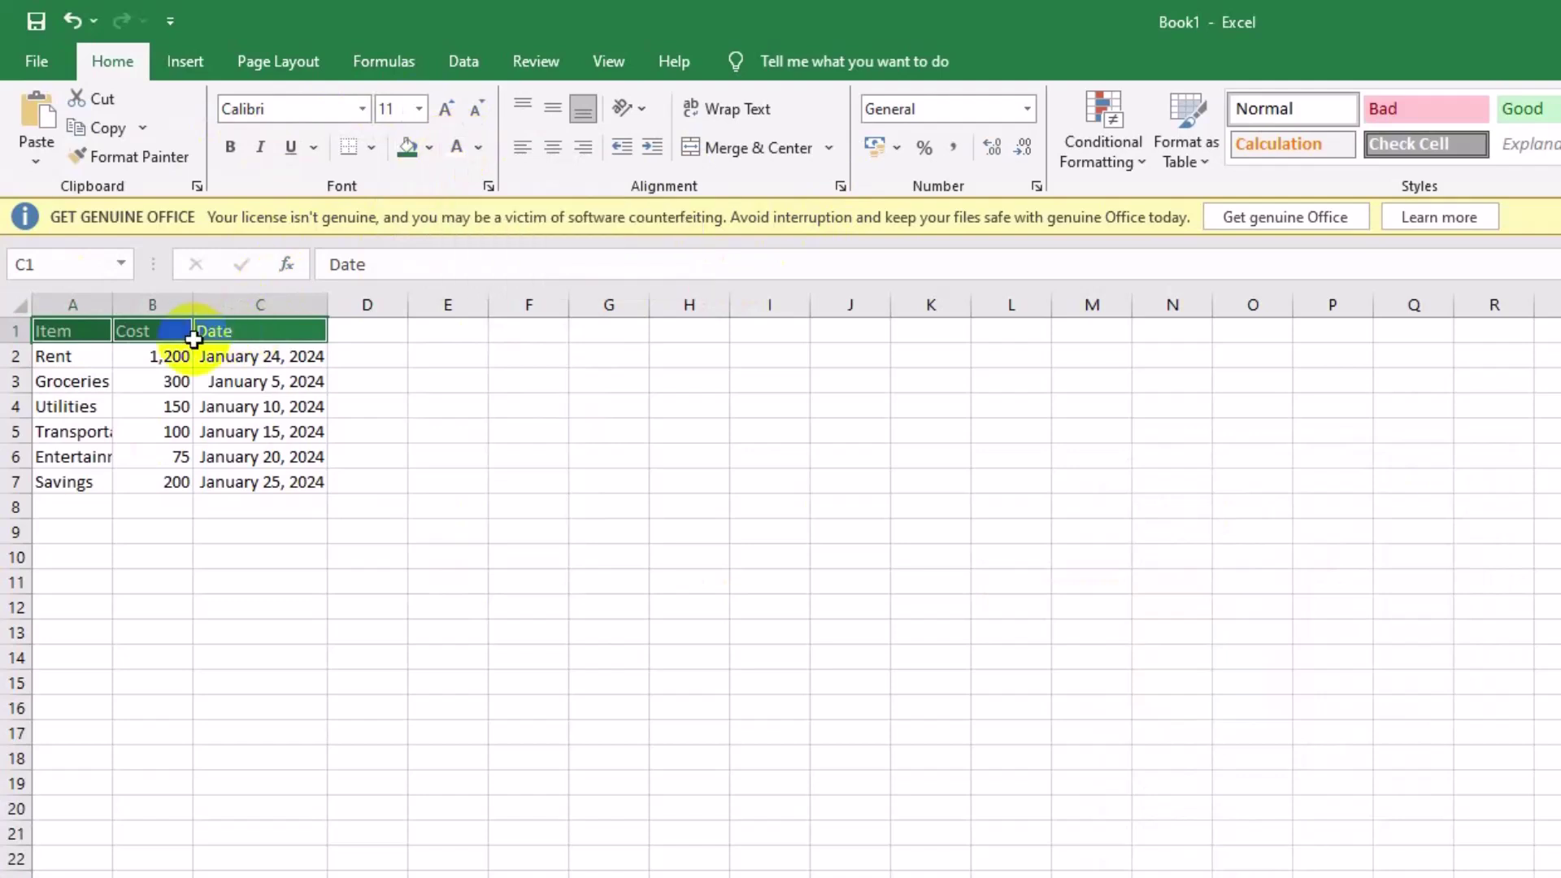
click(232, 154)
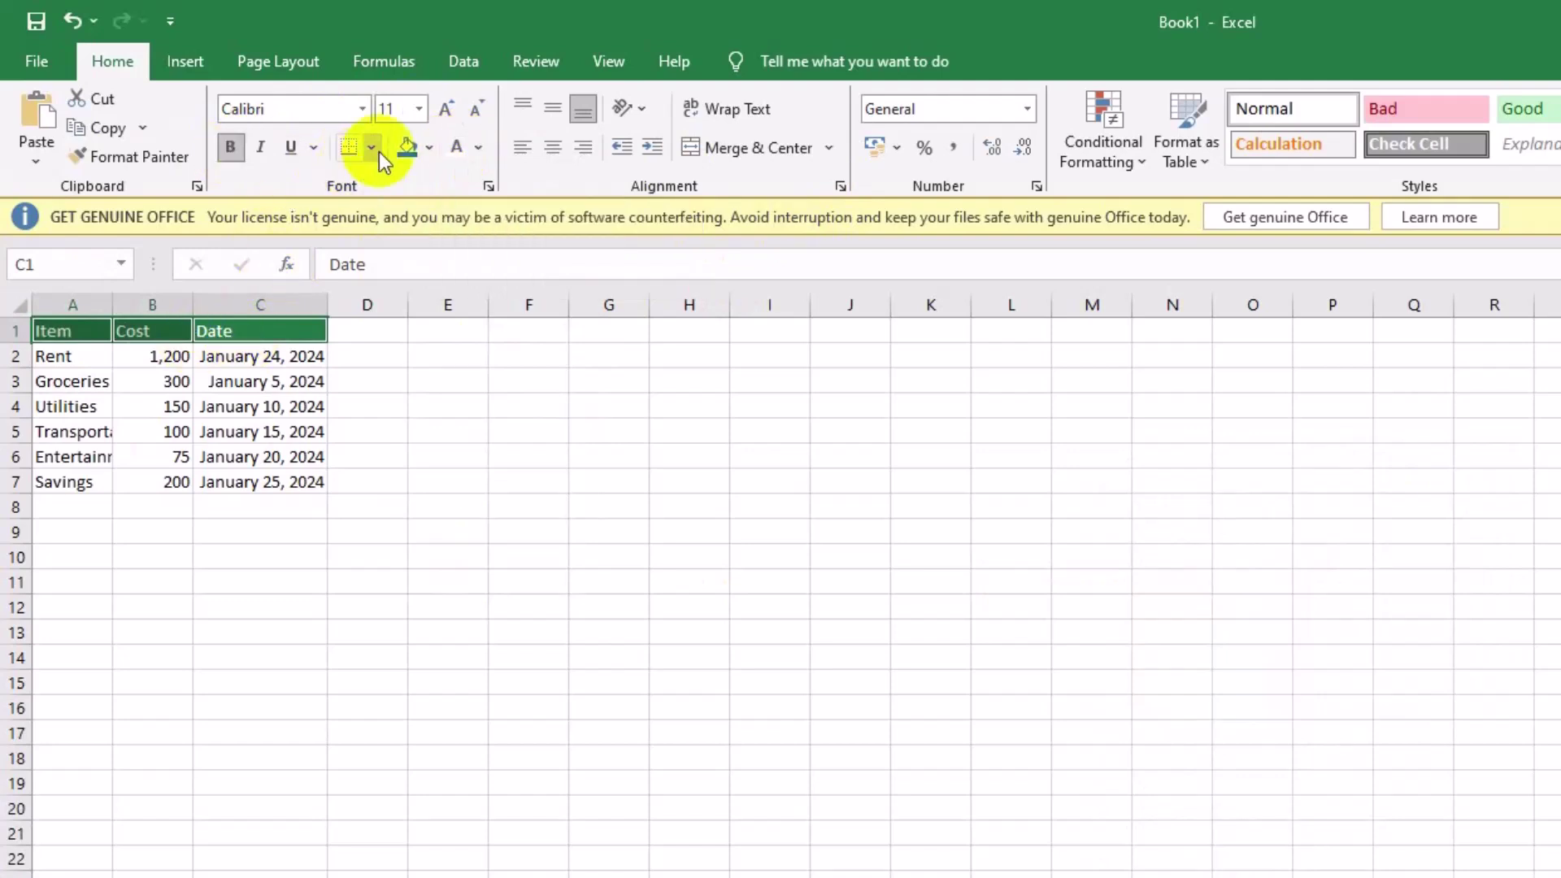
click(416, 113)
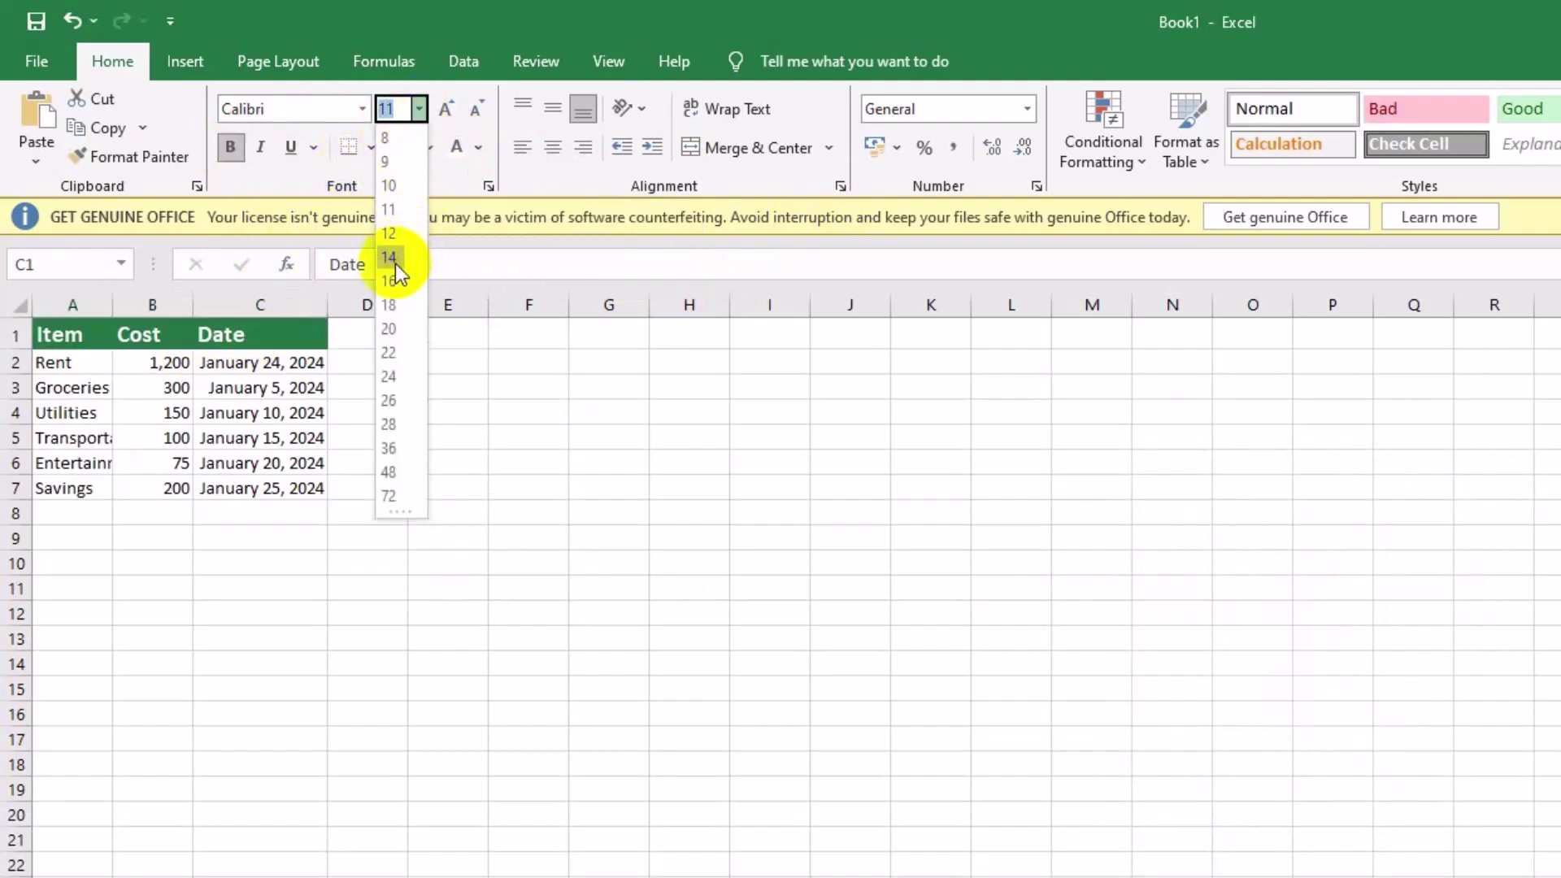
click(395, 261)
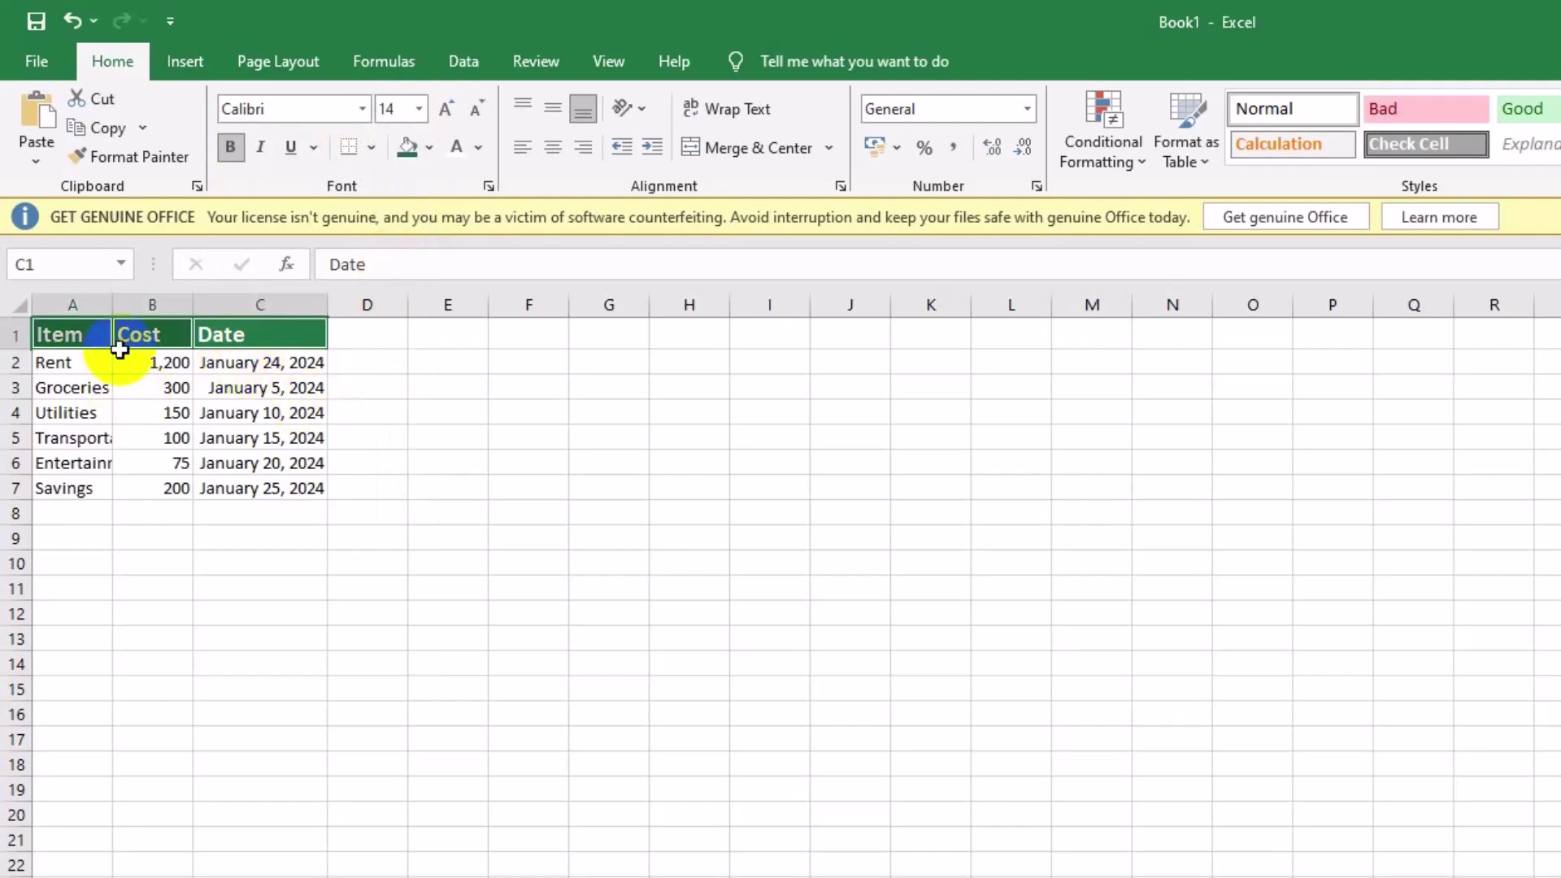
click(65, 334)
click(159, 337)
click(228, 335)
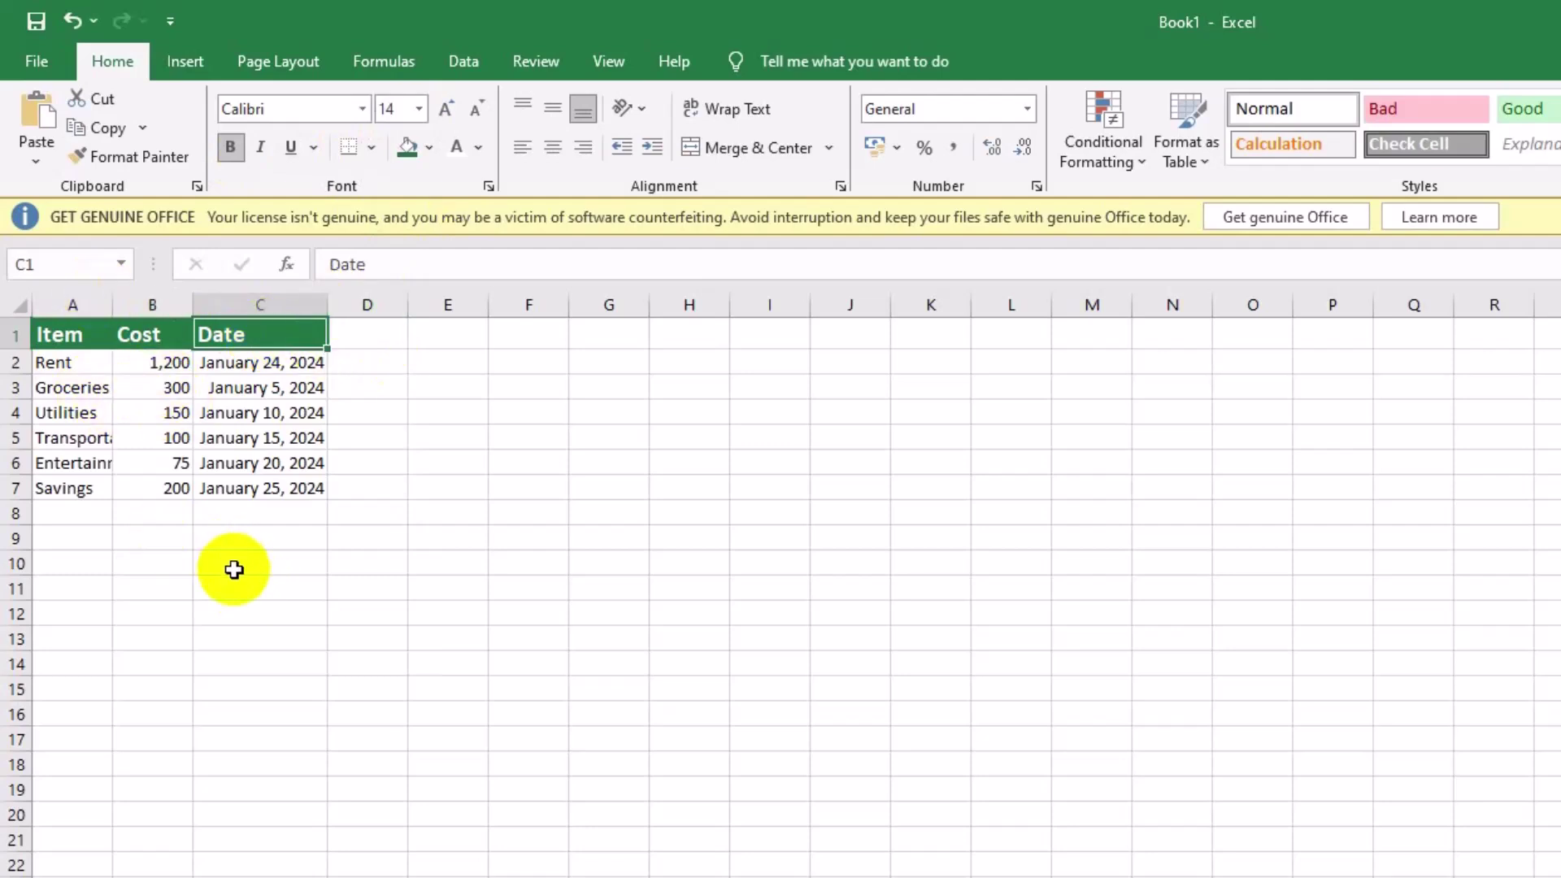
Select the costs in B2:B7 and give them Currency format, shown as £1,200.00
click(195, 358)
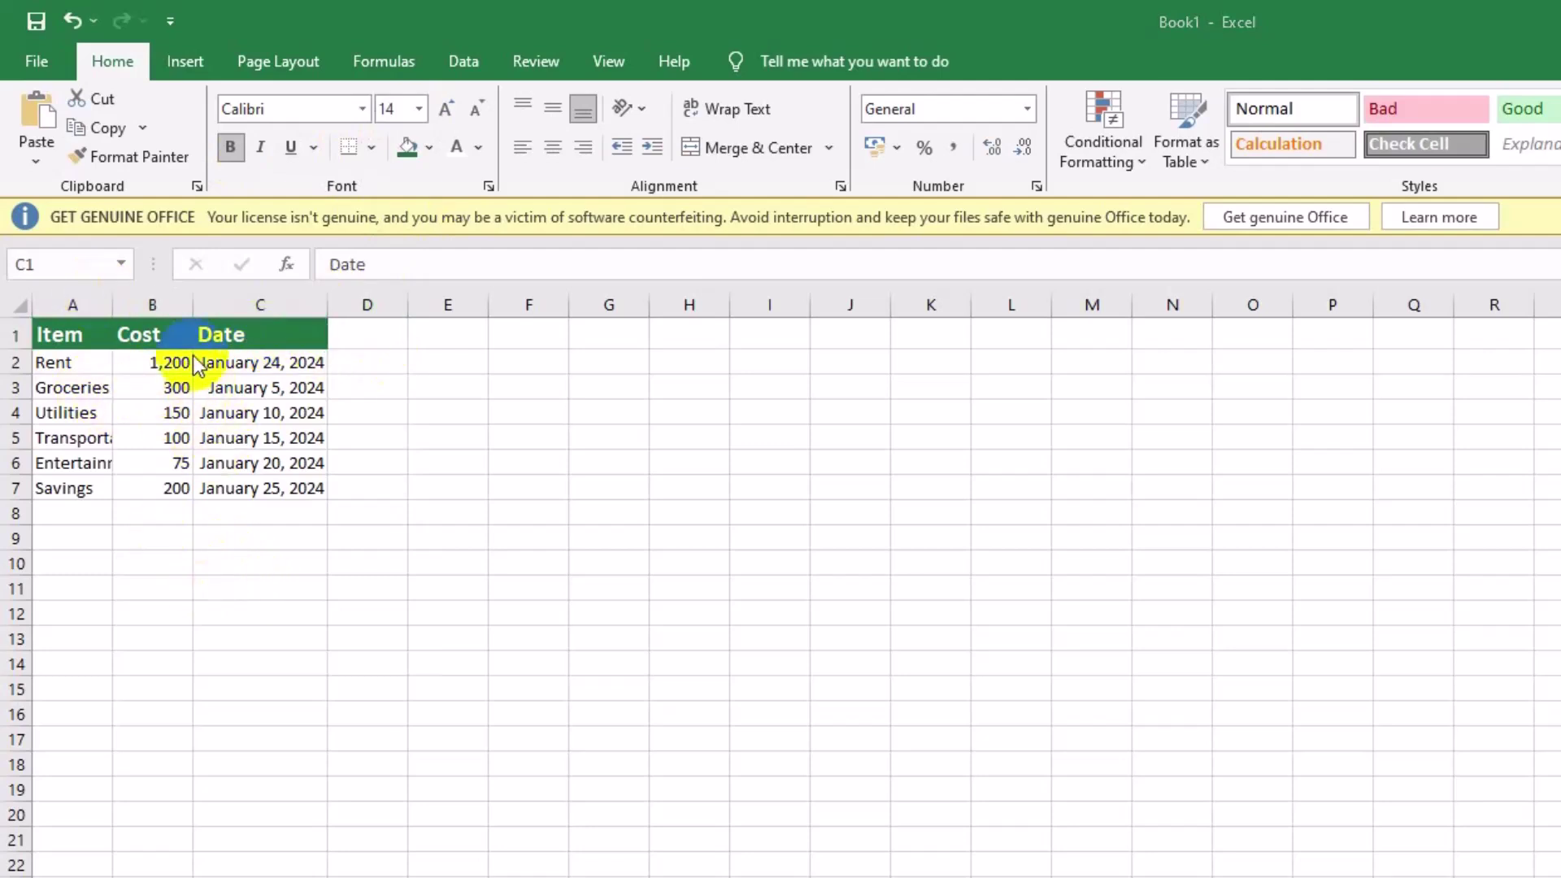
click(150, 334)
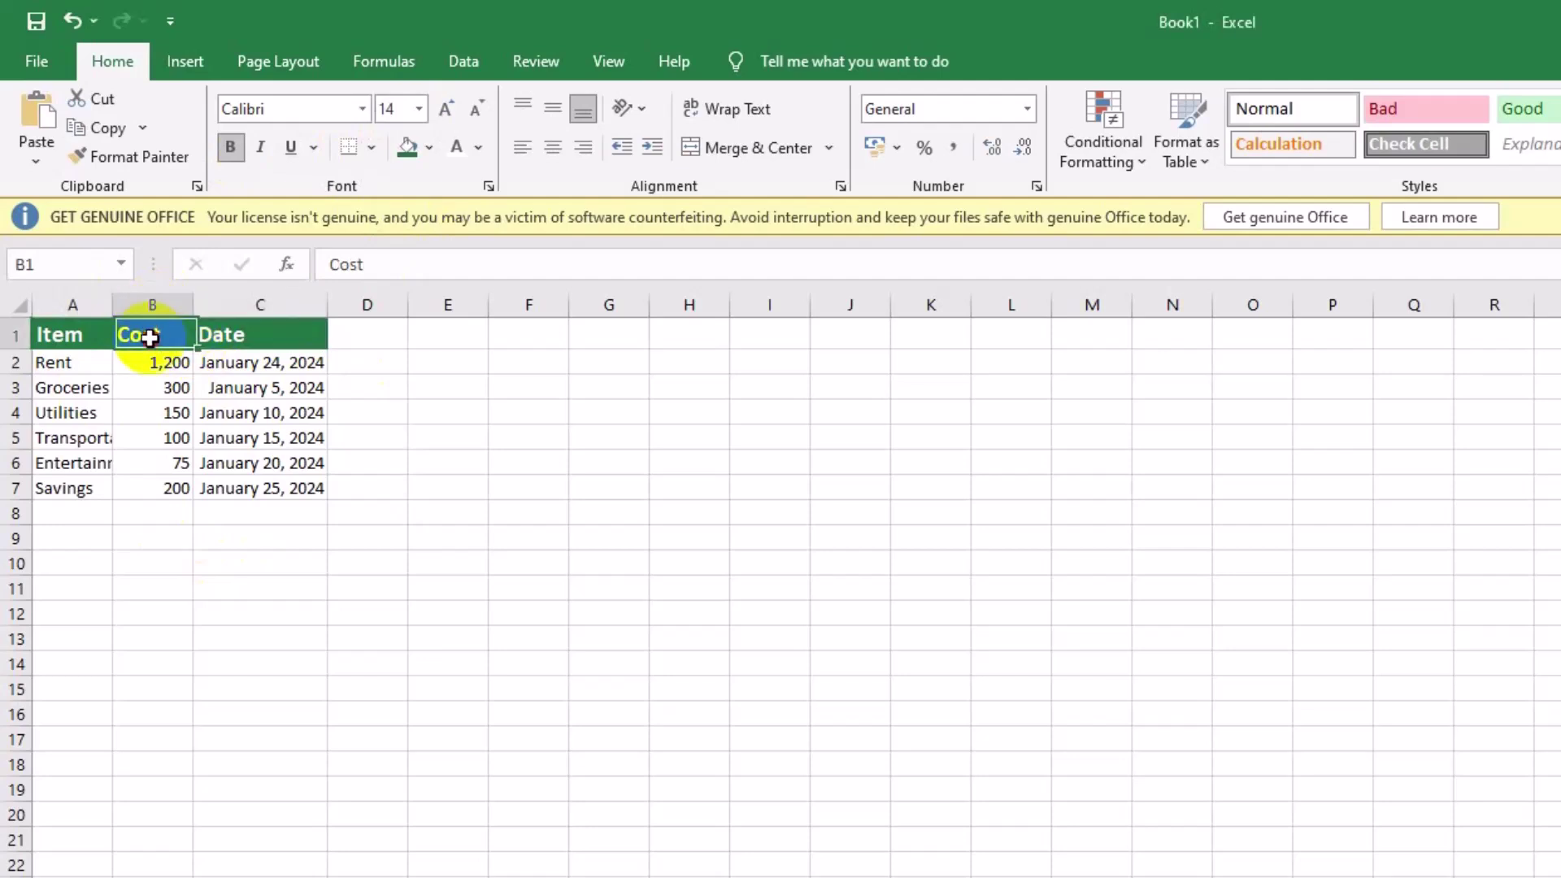
click(139, 363)
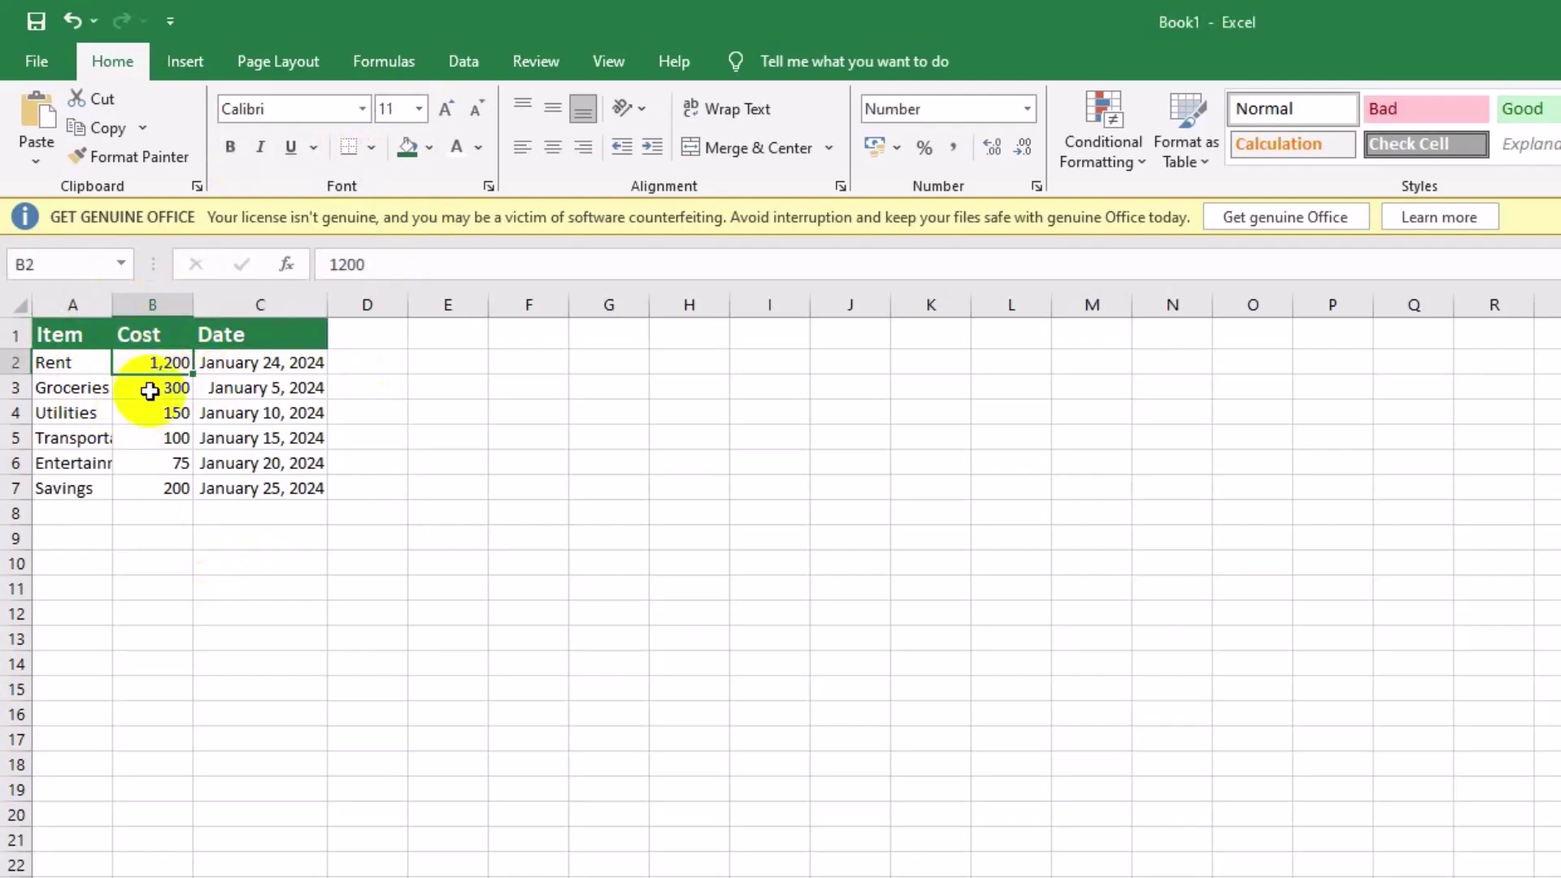
click(154, 386)
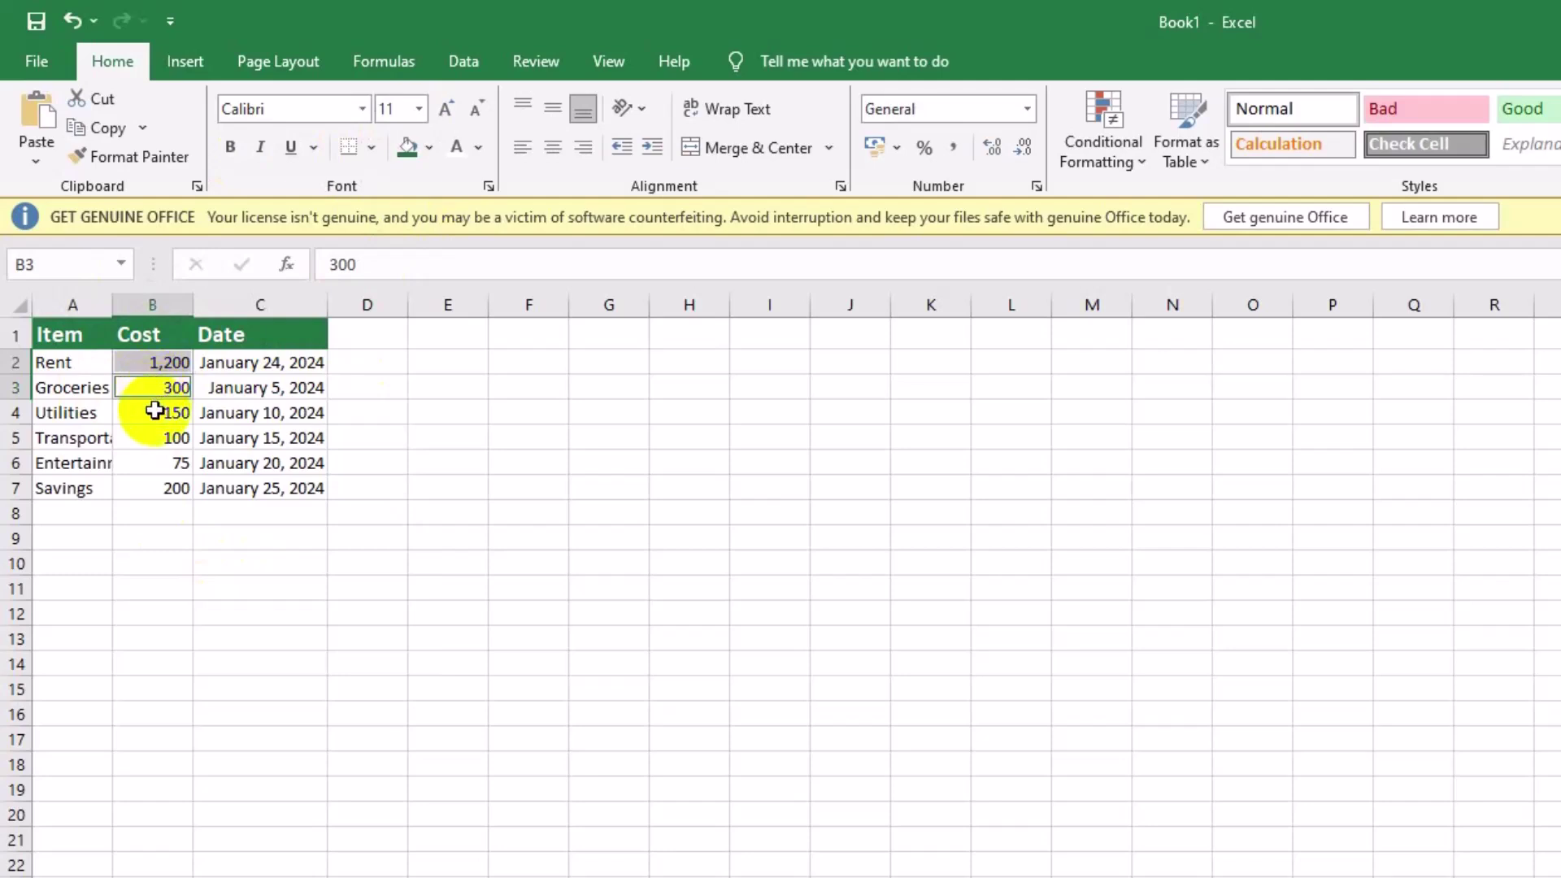
ctrl+click(155, 411)
ctrl+click(143, 439)
ctrl+click(143, 463)
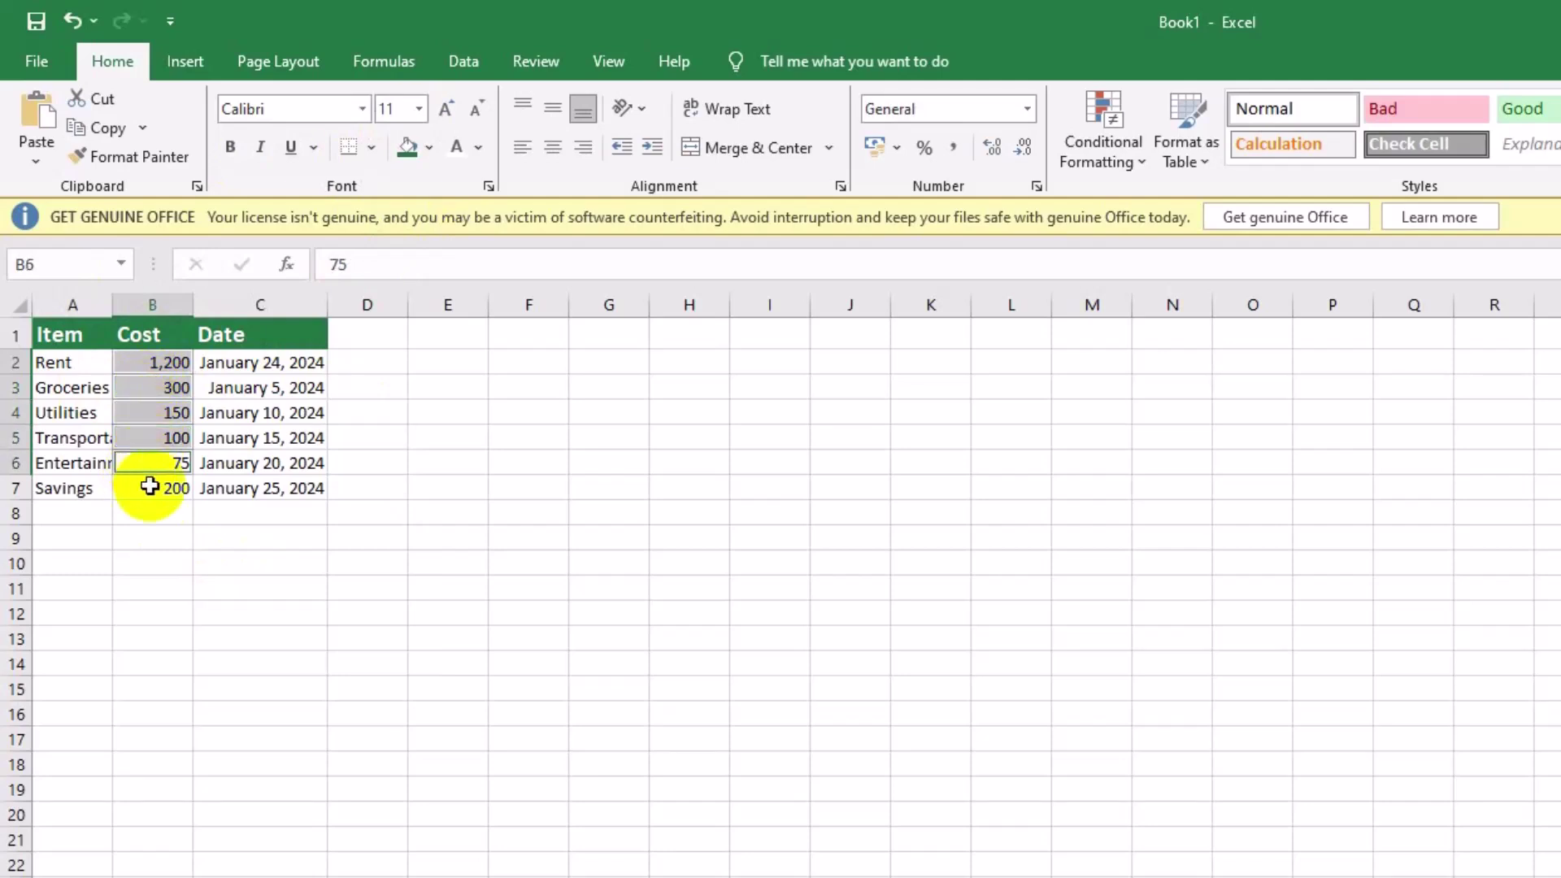
ctrl+click(149, 486)
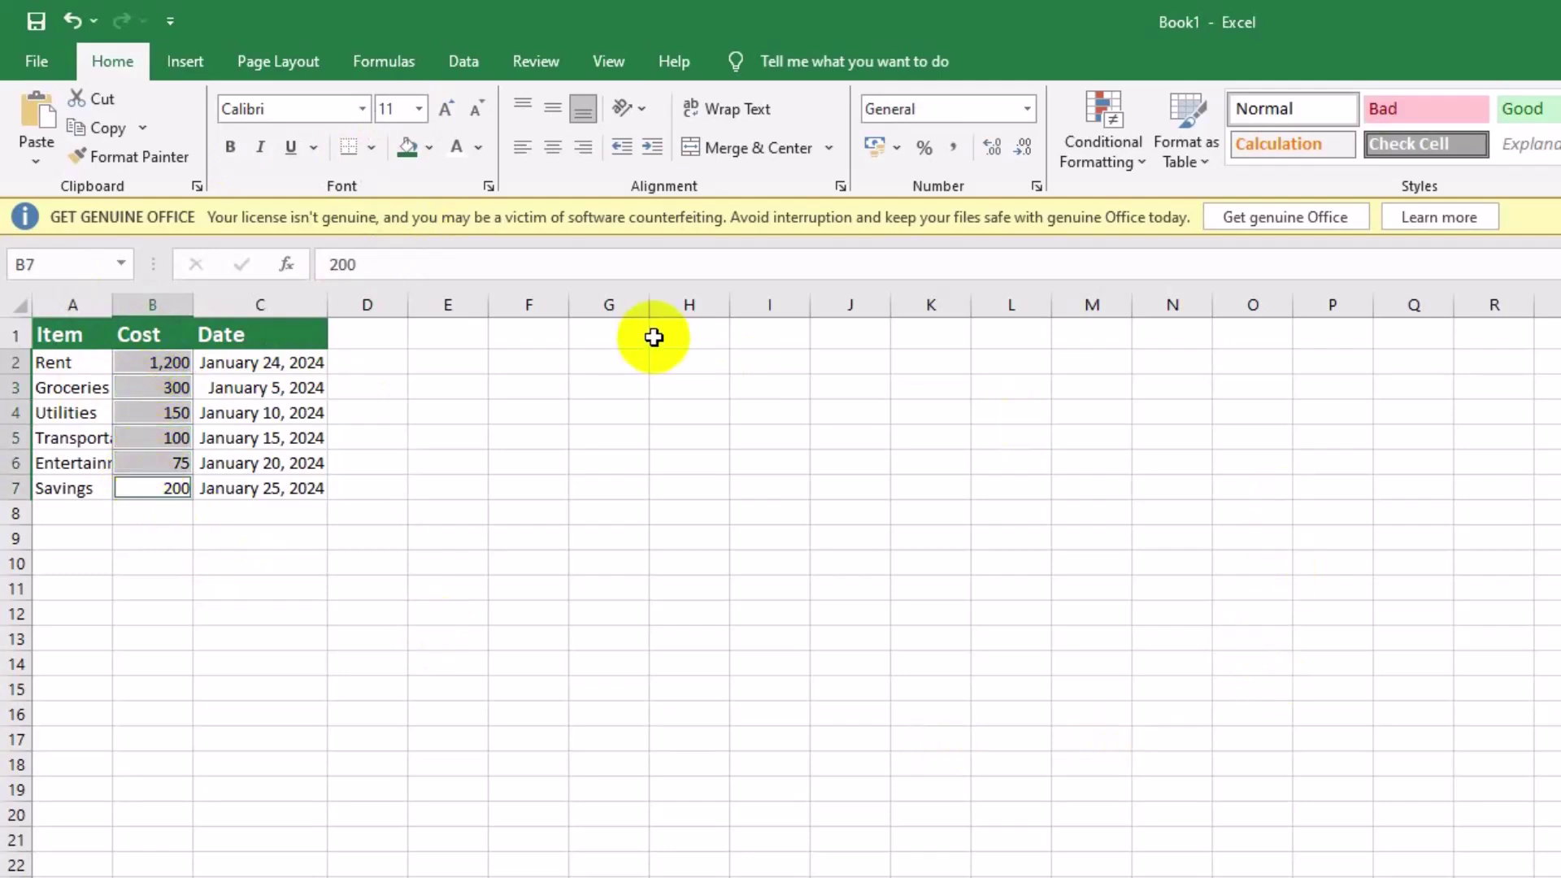
click(1028, 110)
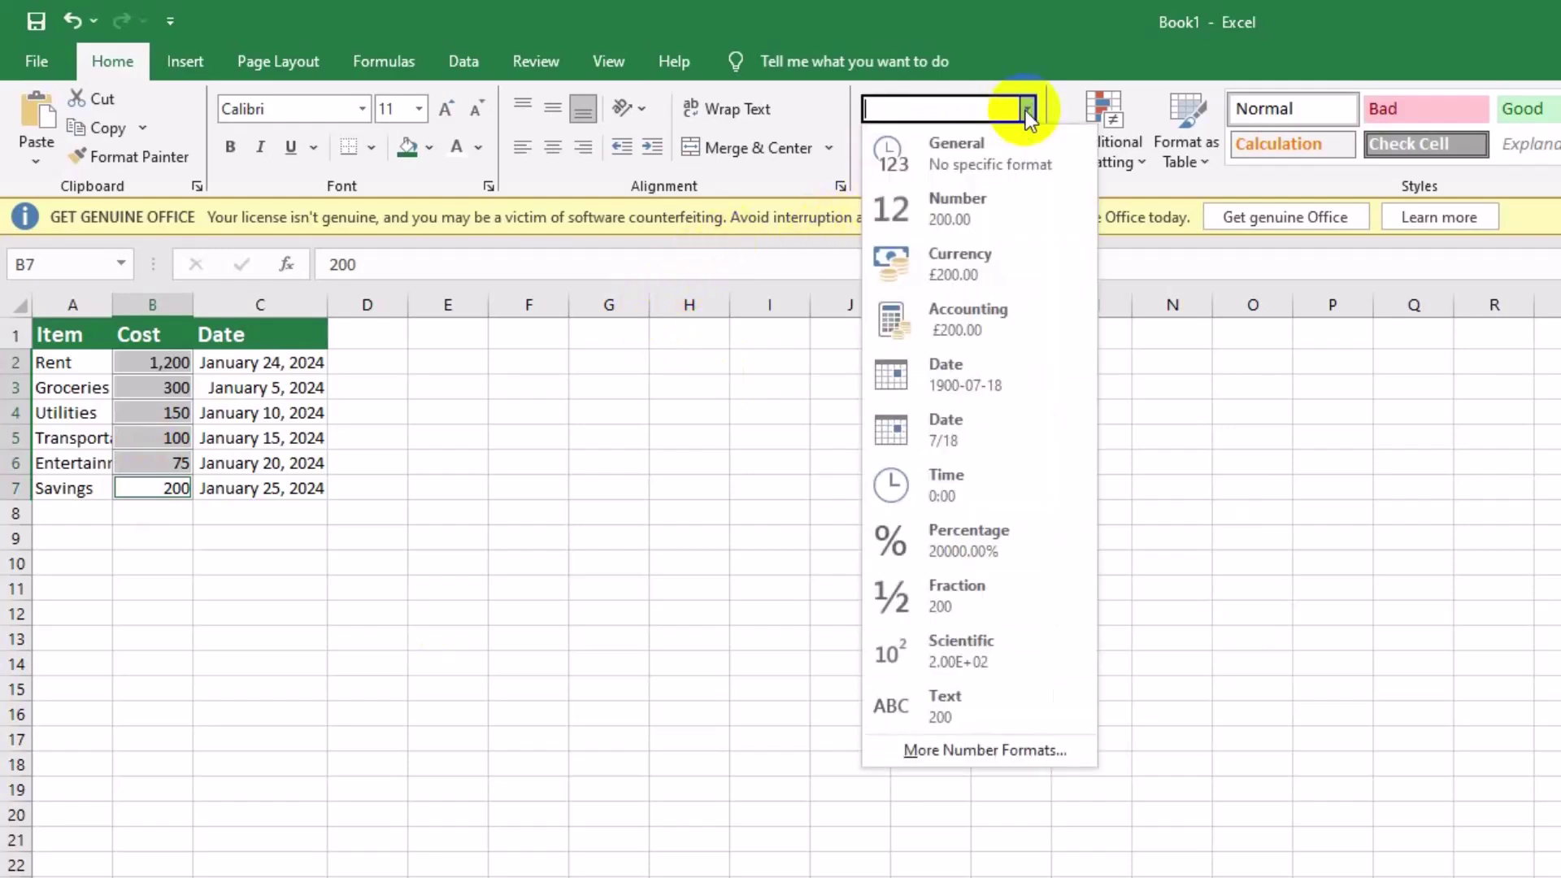
click(978, 259)
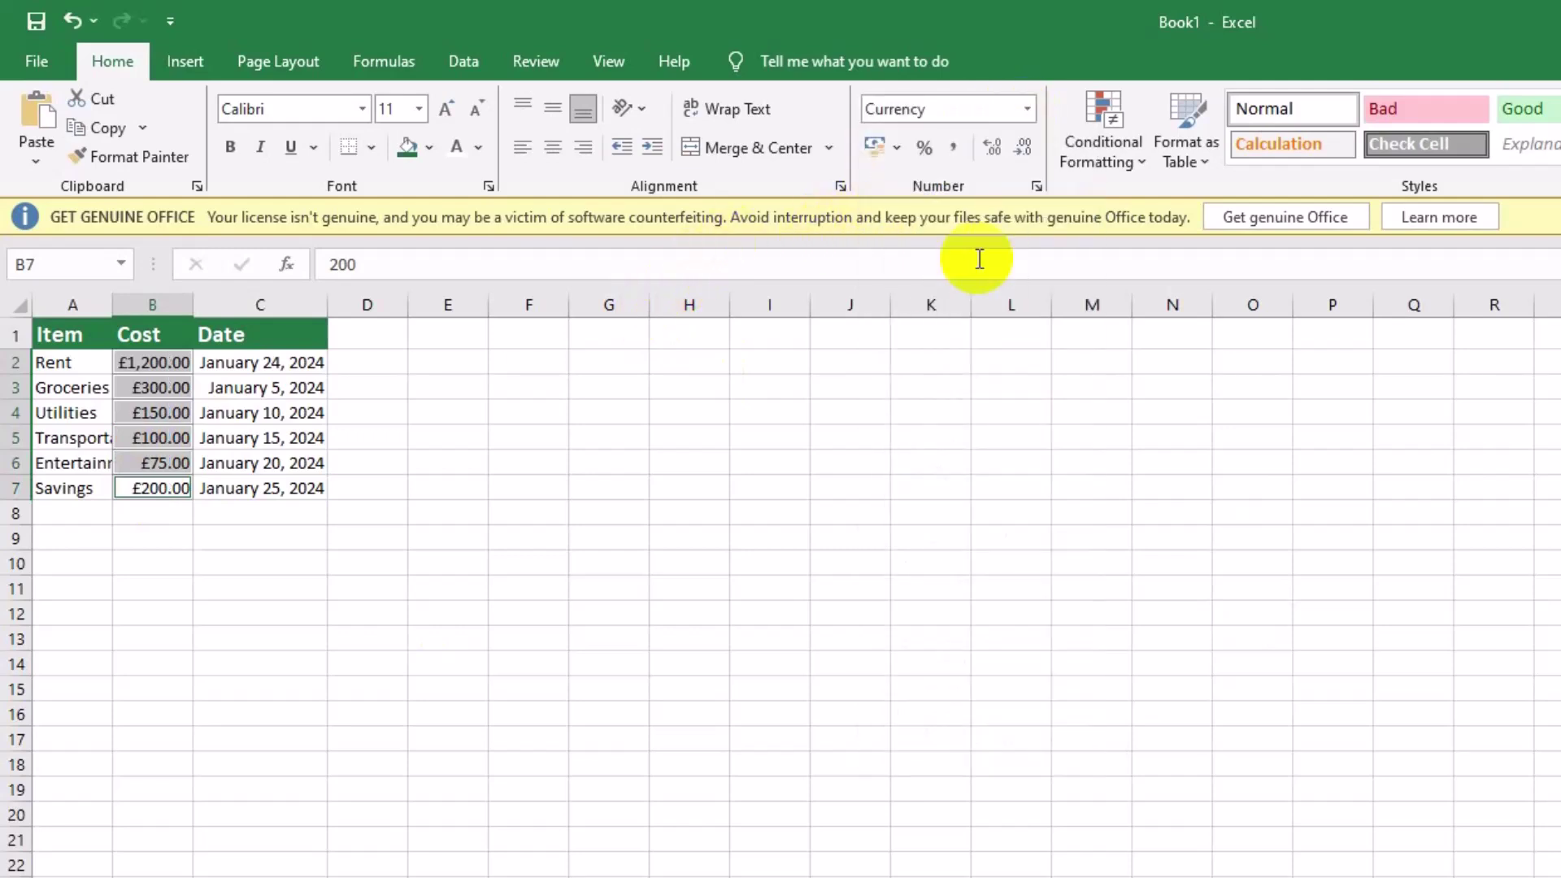
click(898, 147)
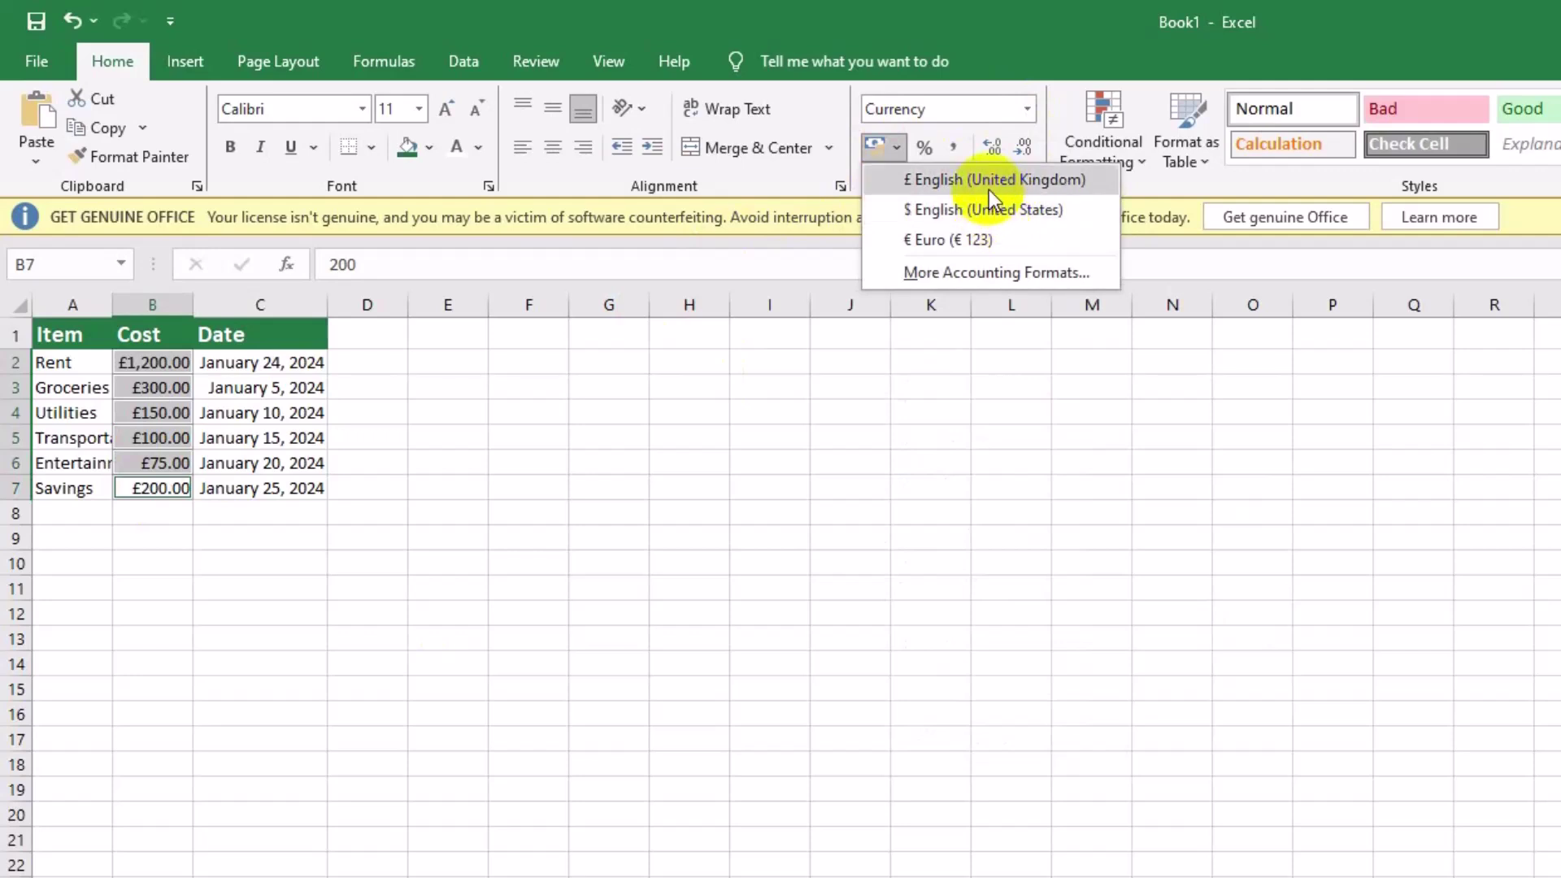
click(980, 215)
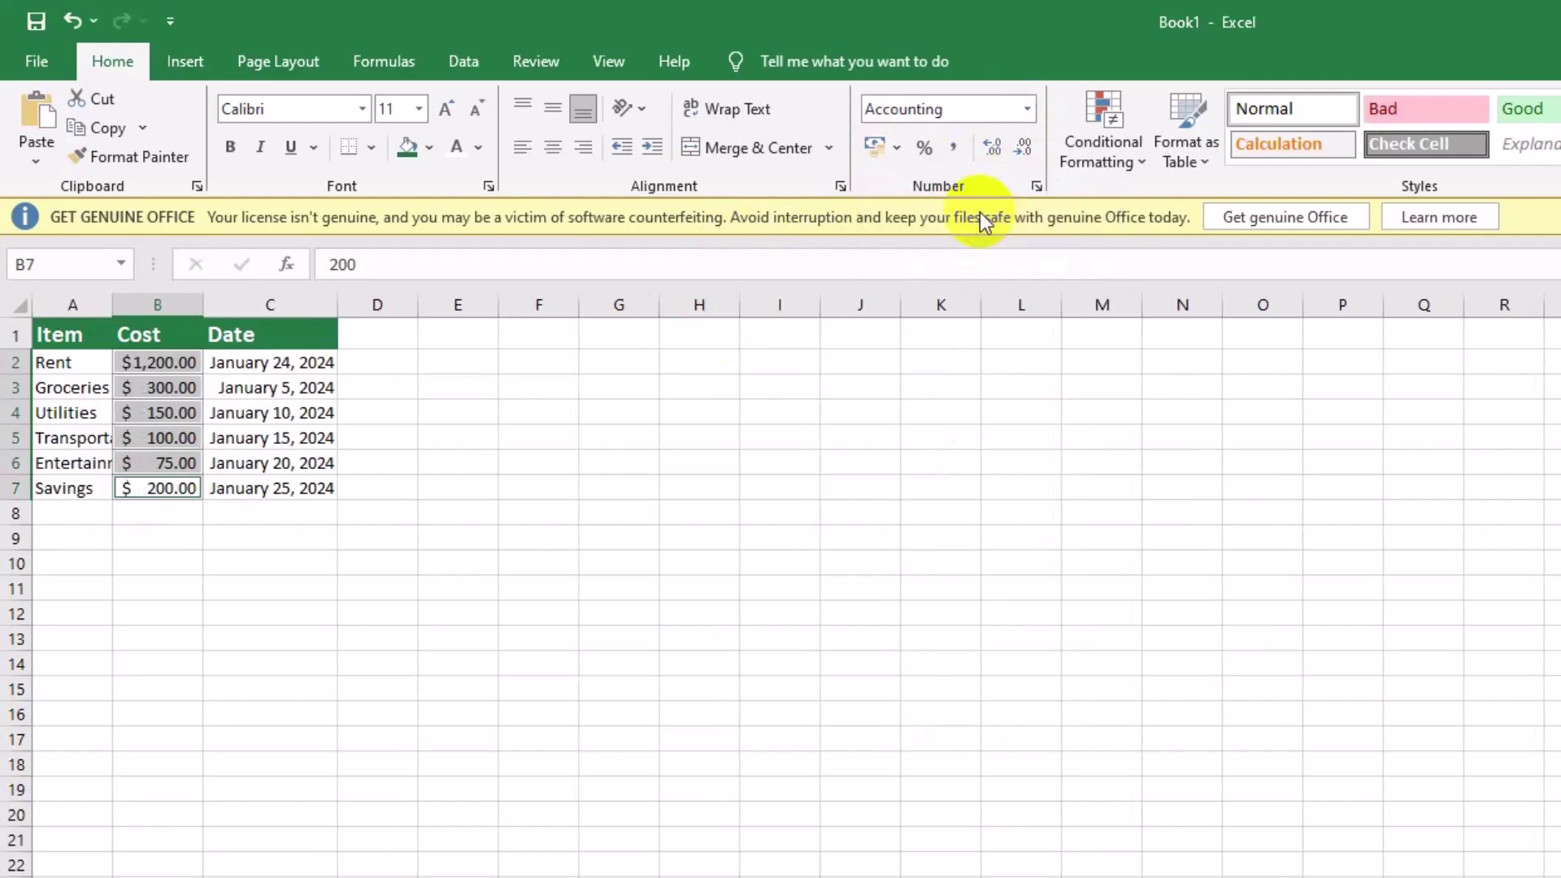
click(145, 384)
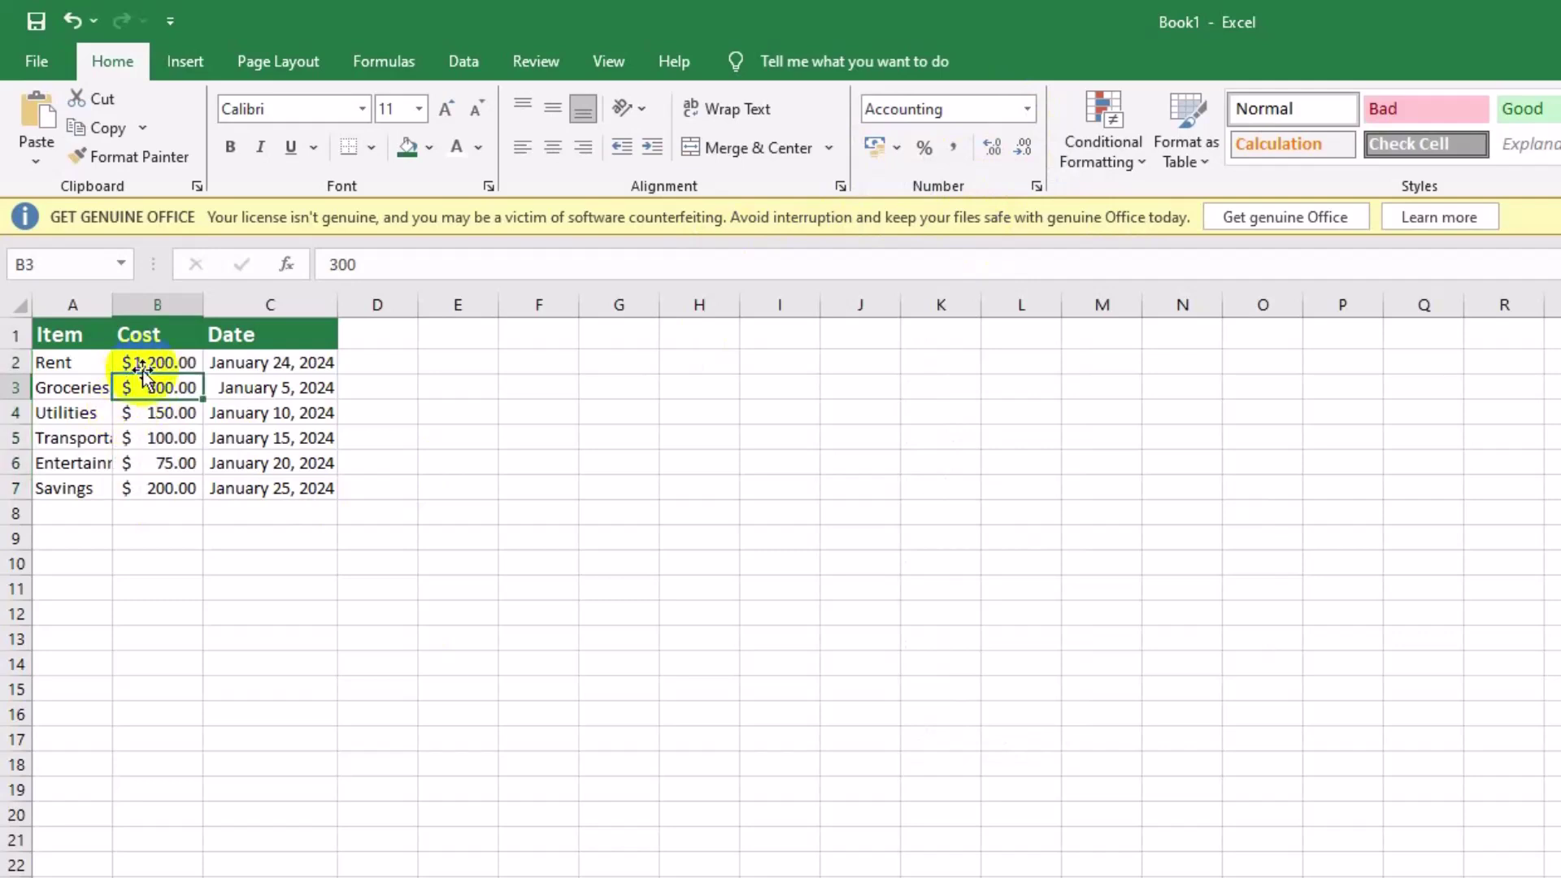
click(206, 396)
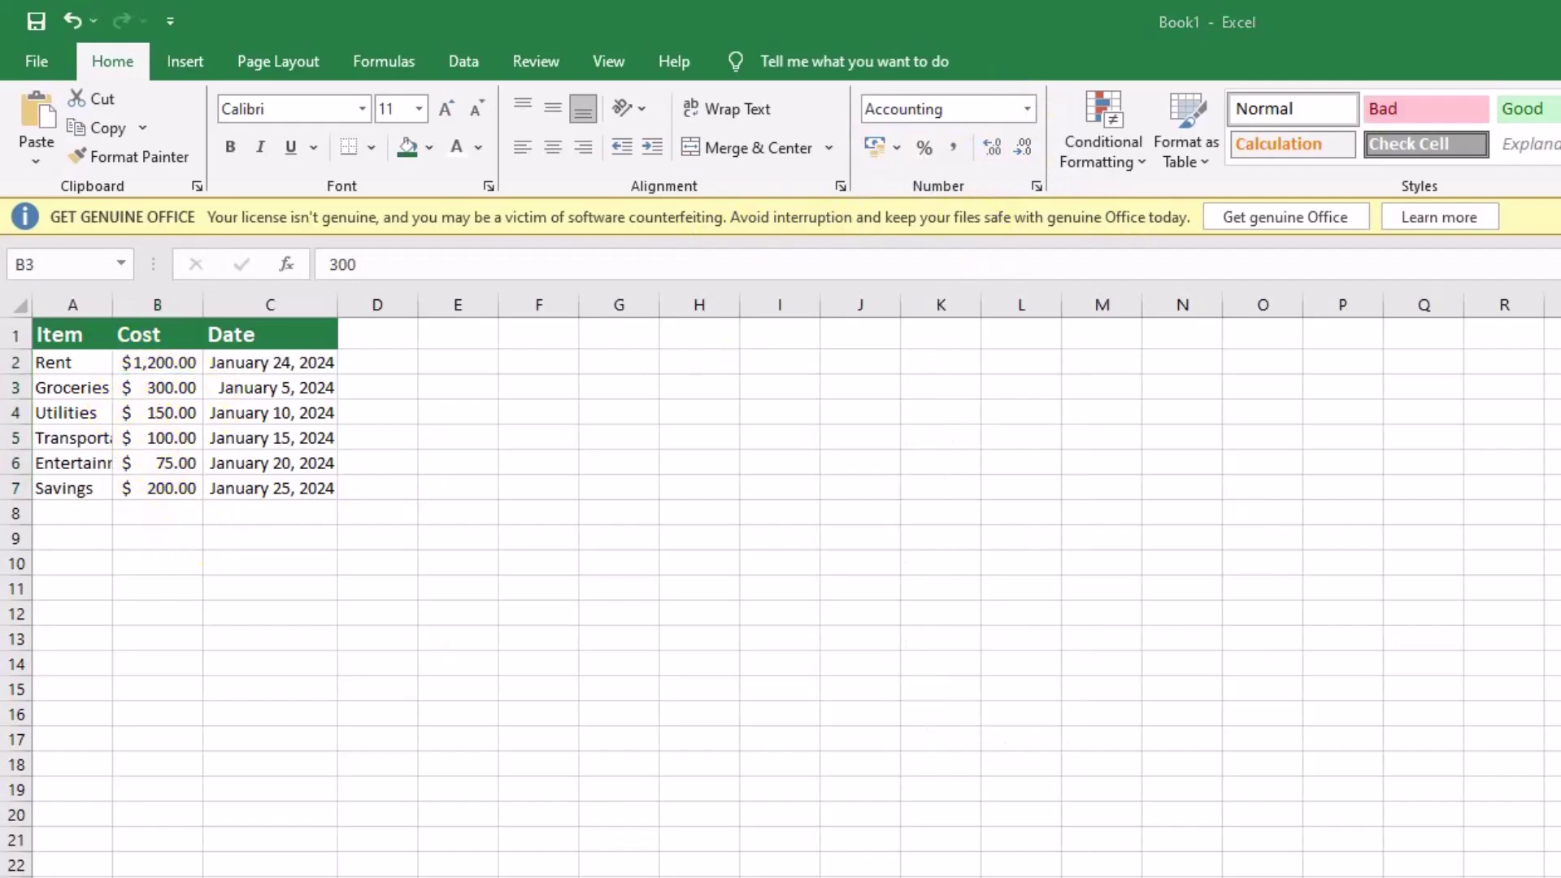
click(898, 148)
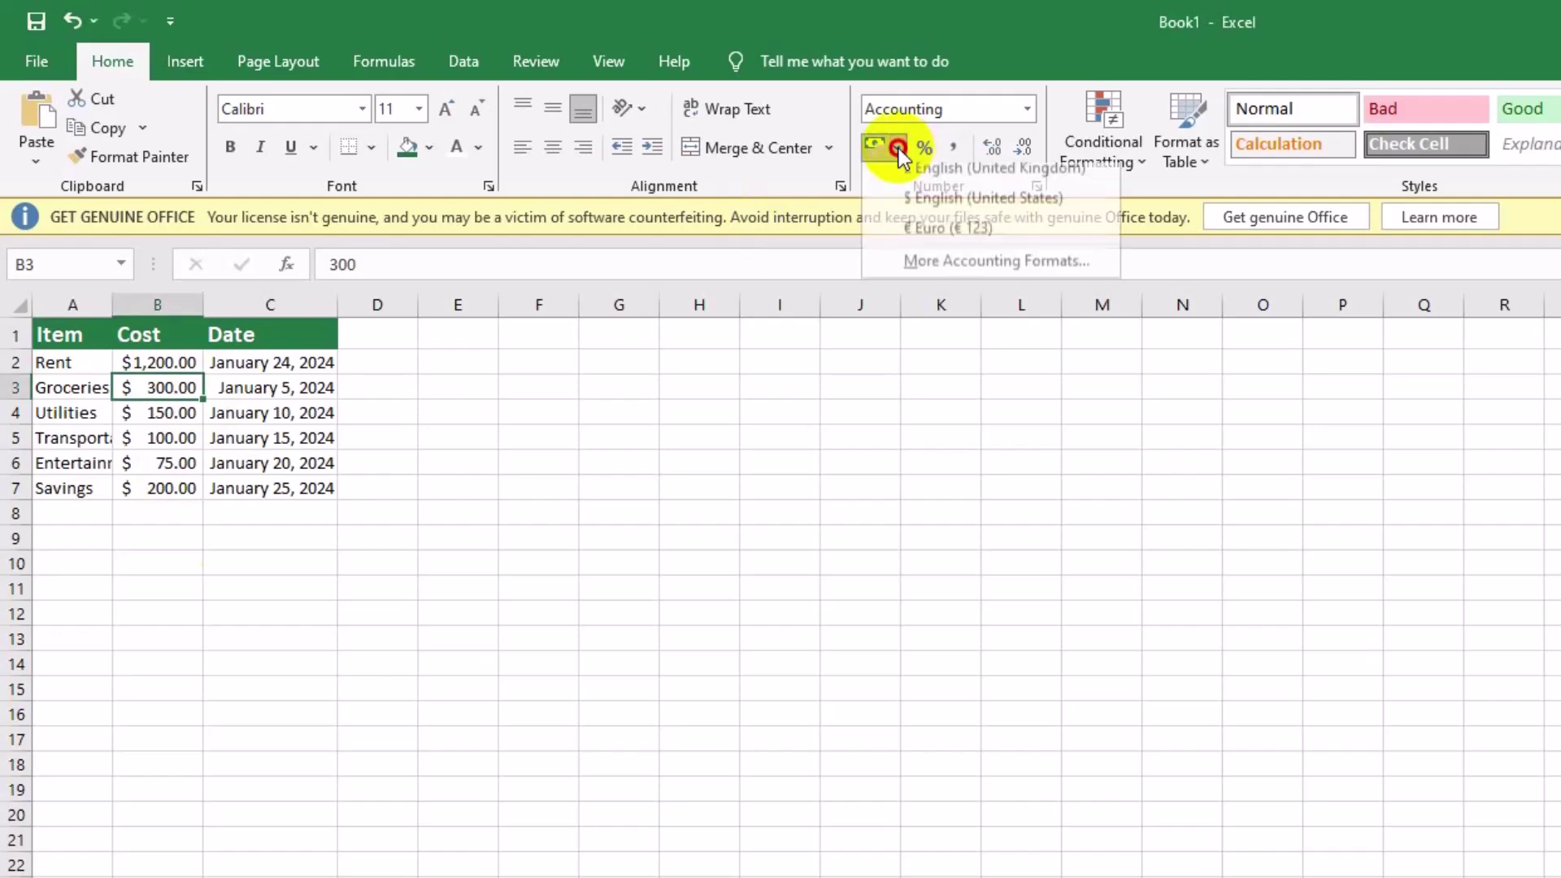
click(964, 274)
click(1226, 547)
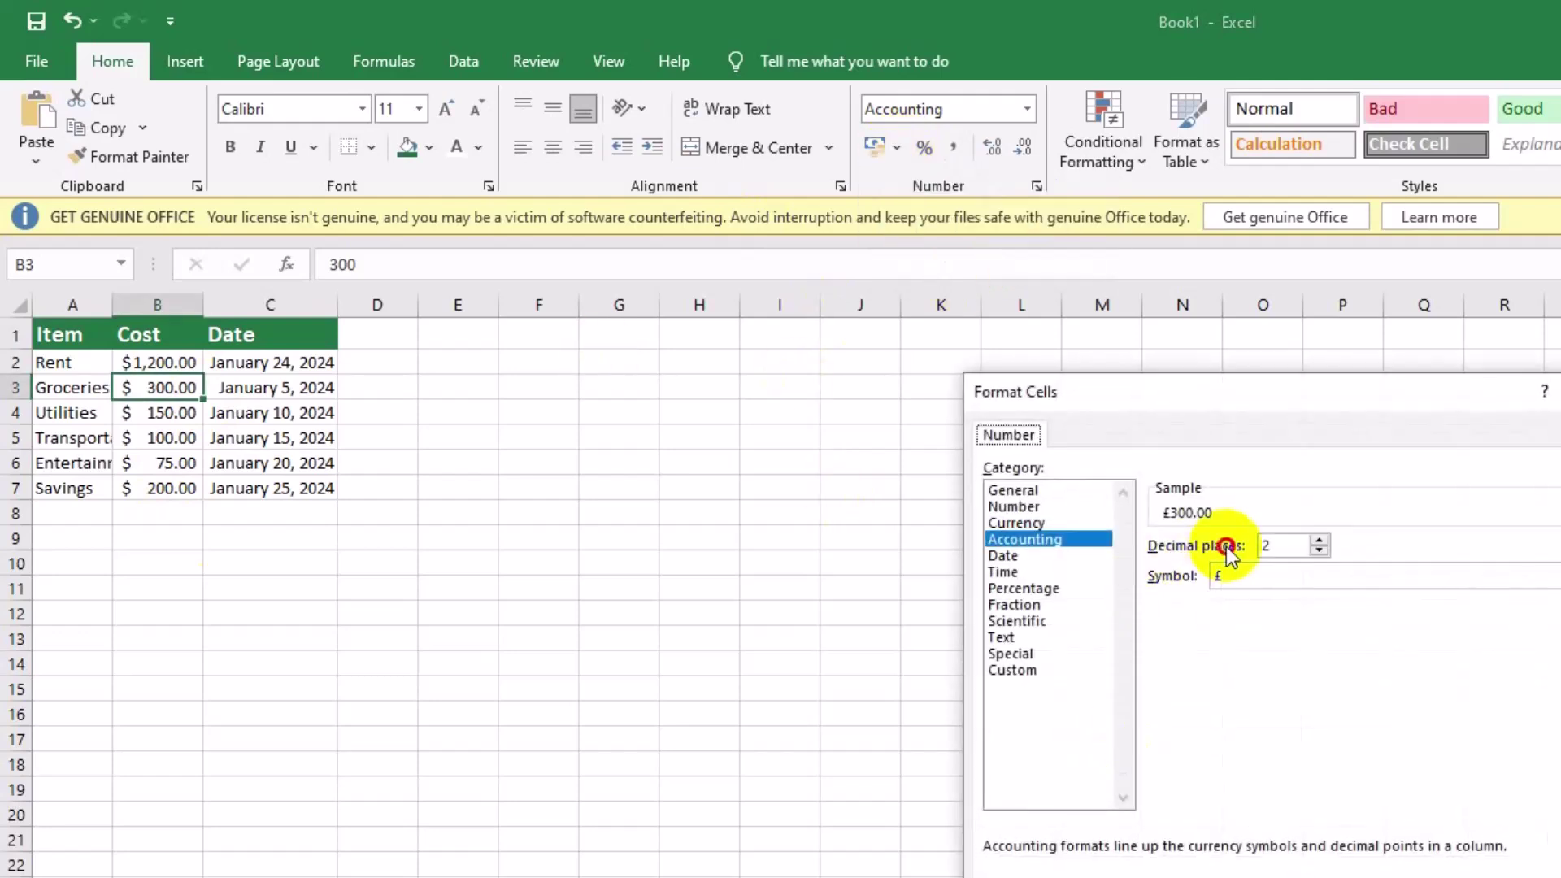
click(1320, 551)
key(Return)
key(Return)
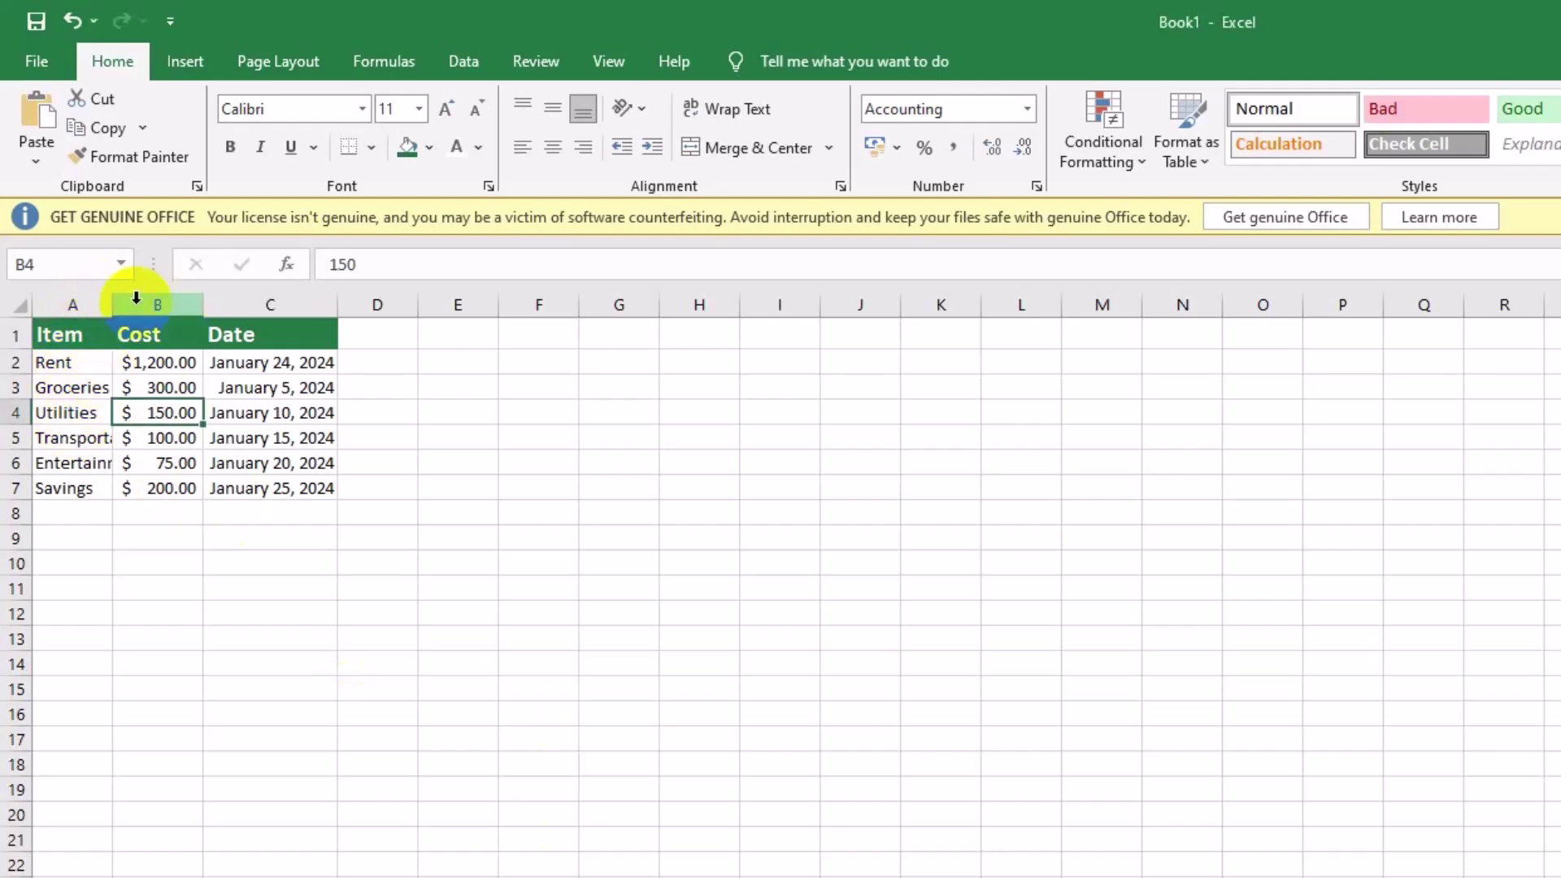
Widen column A so item names like Utilities and Entertainment fit fully
drag(110, 296, 176, 297)
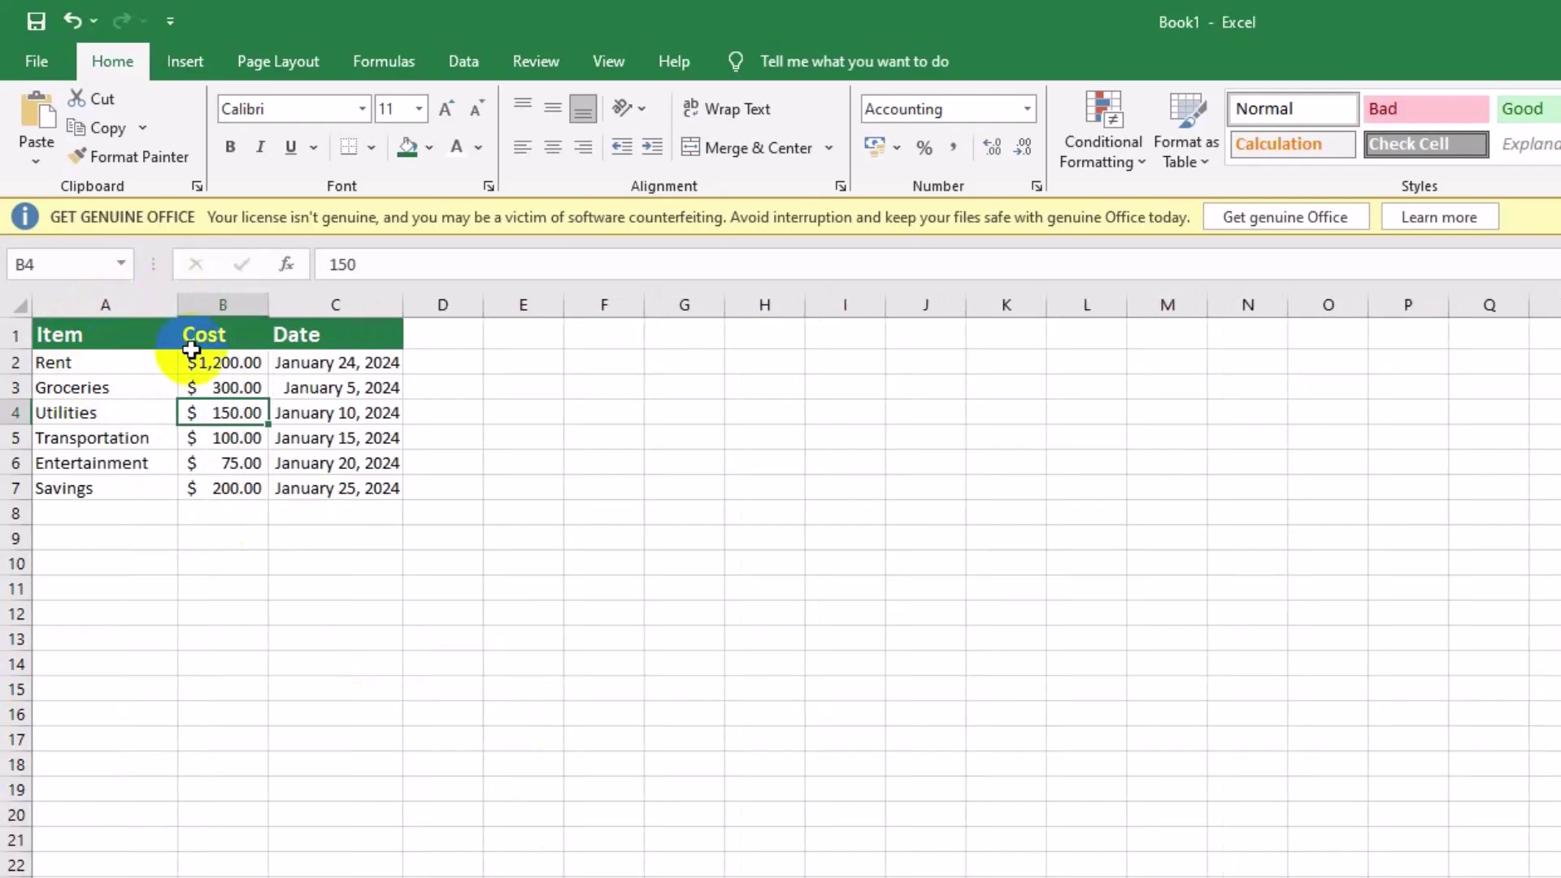
click(101, 348)
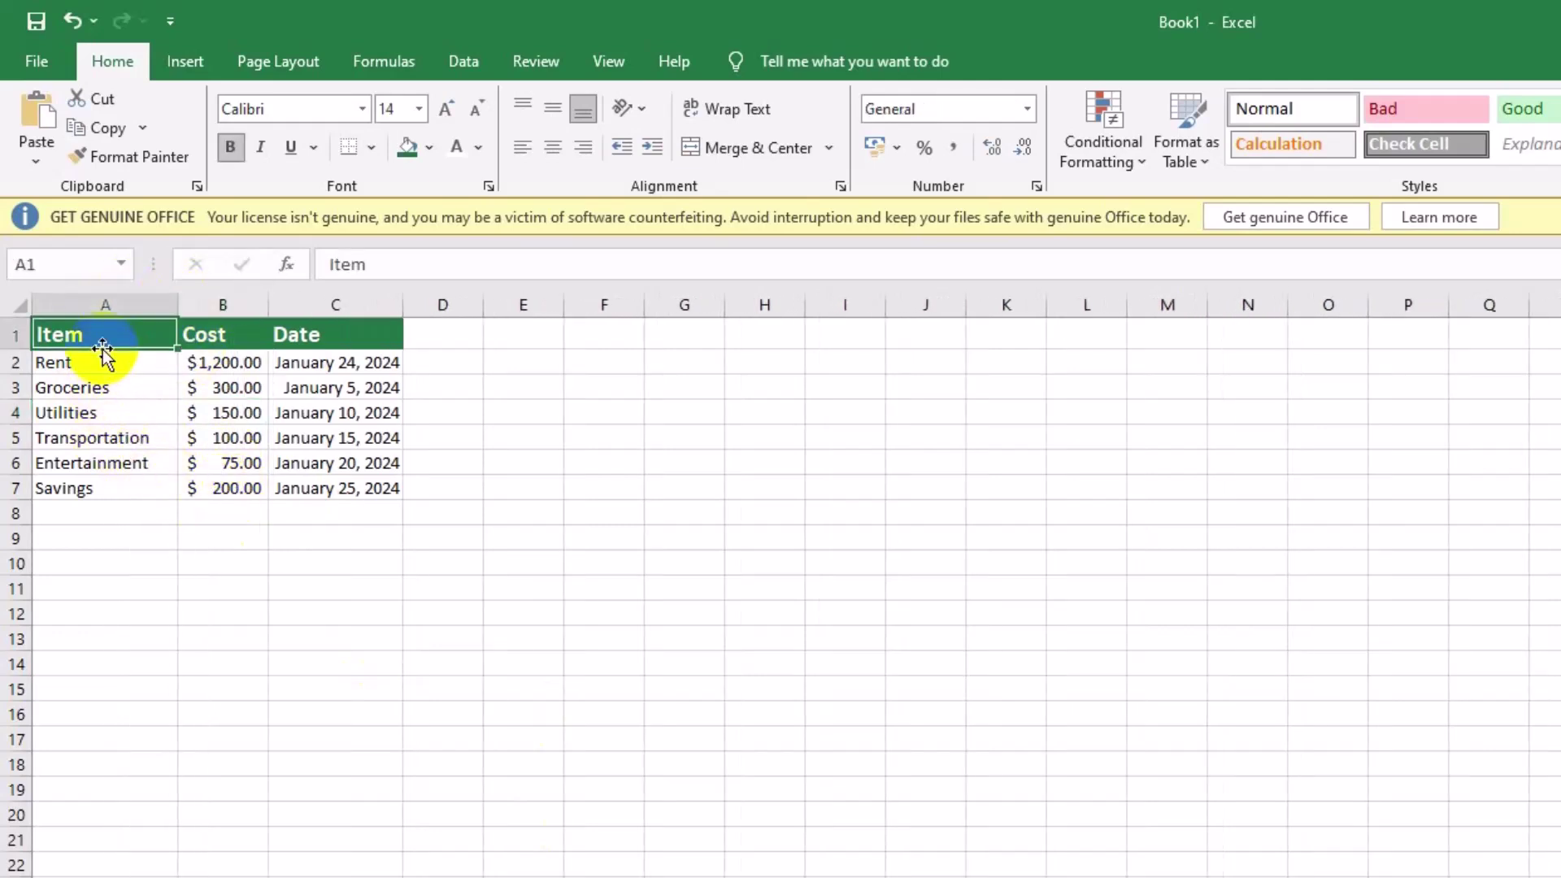
click(108, 412)
click(114, 463)
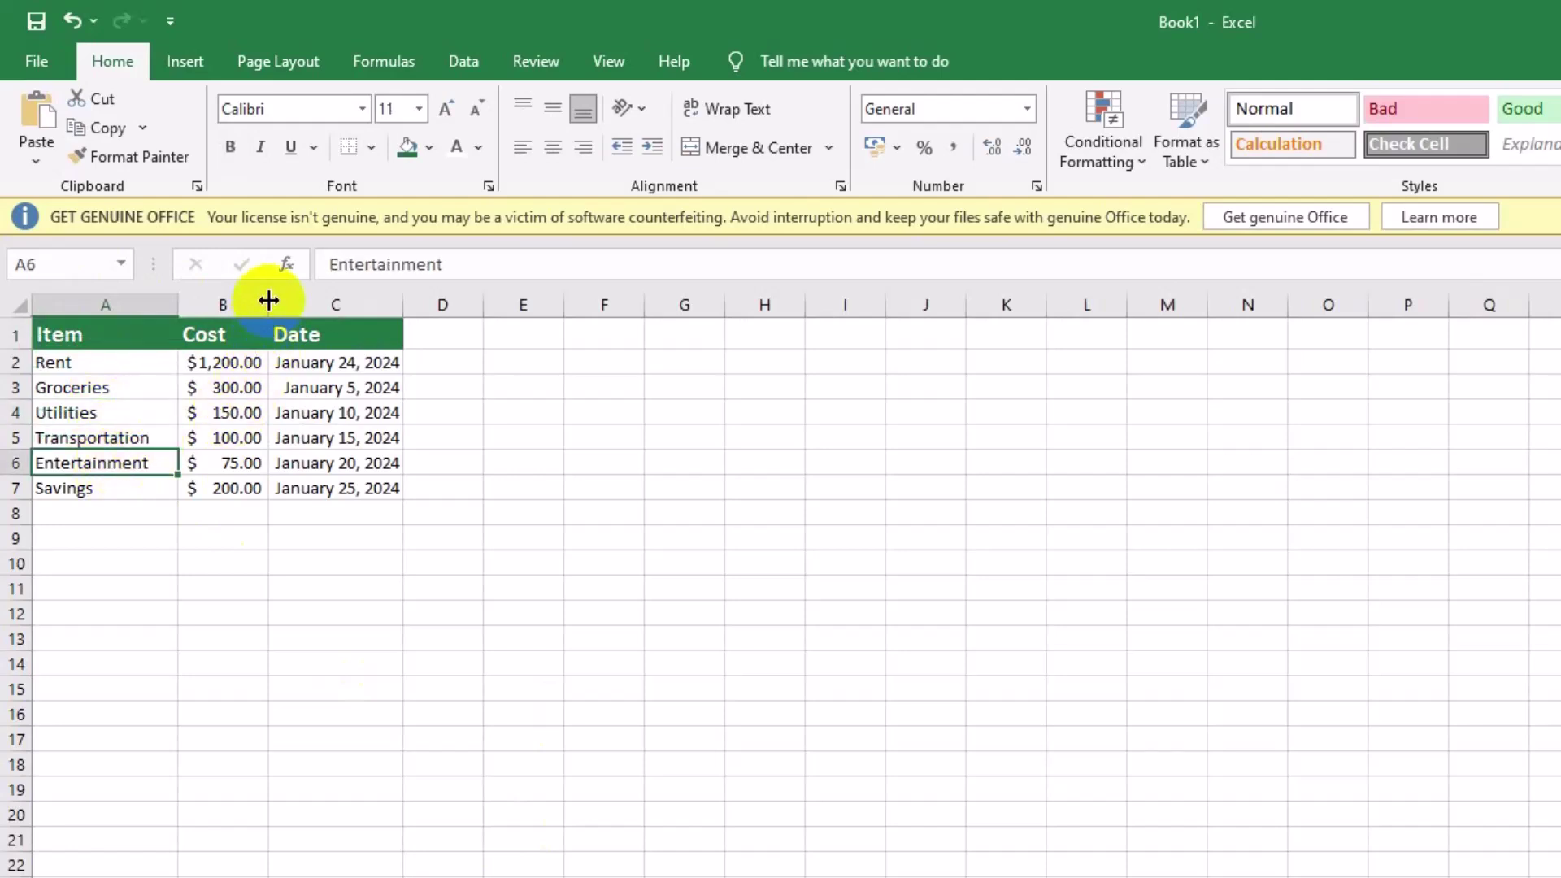
Widen the Cost and Date columns so all dates through January 25, 2024 display
drag(268, 300, 338, 298)
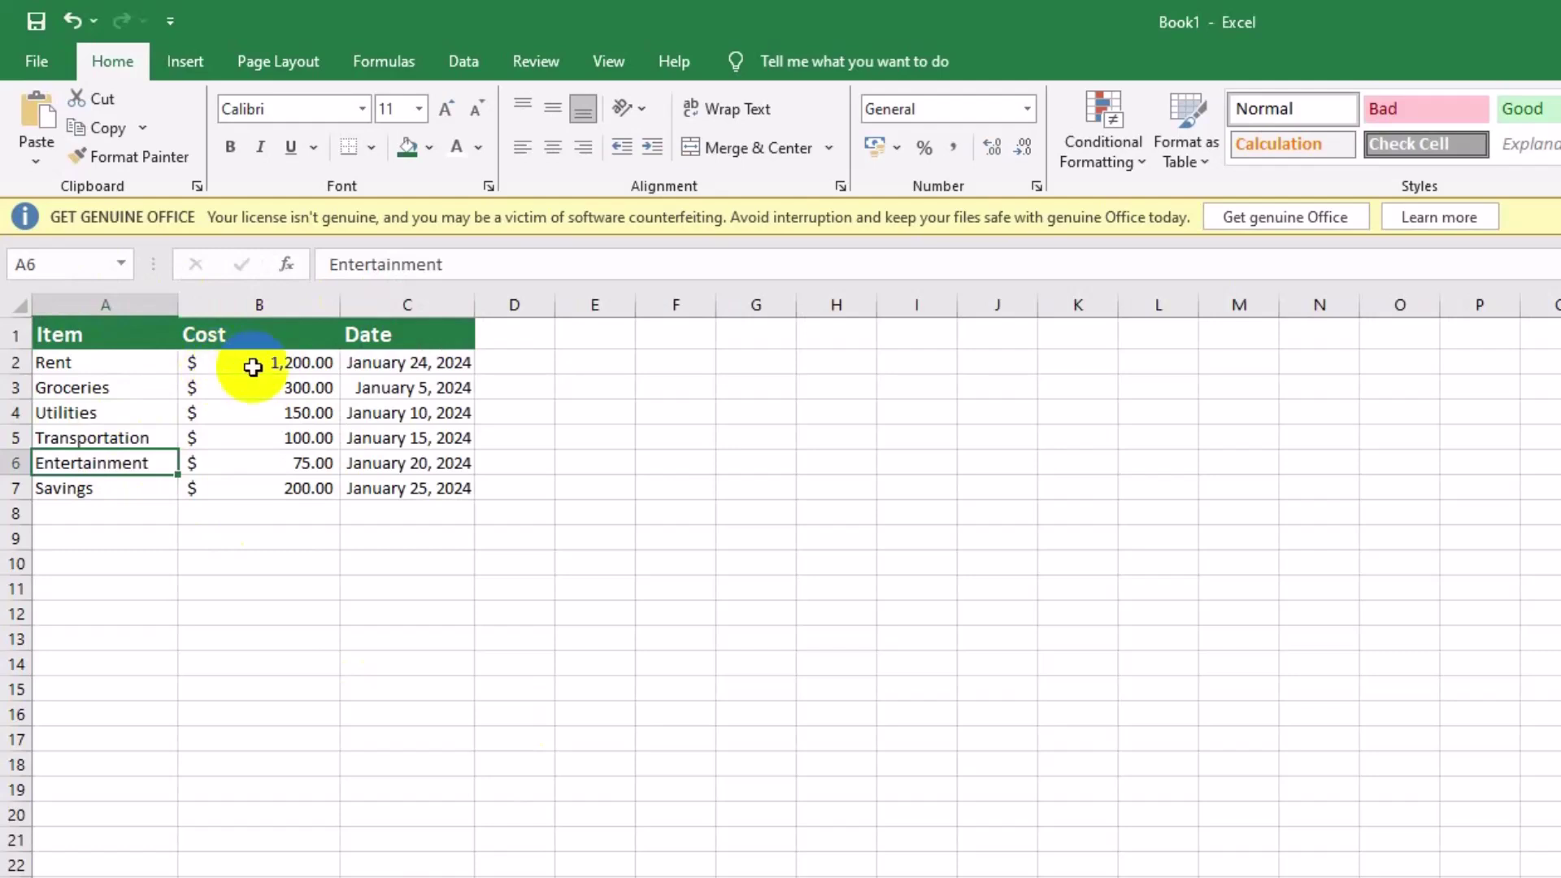
click(461, 301)
drag(473, 300, 536, 300)
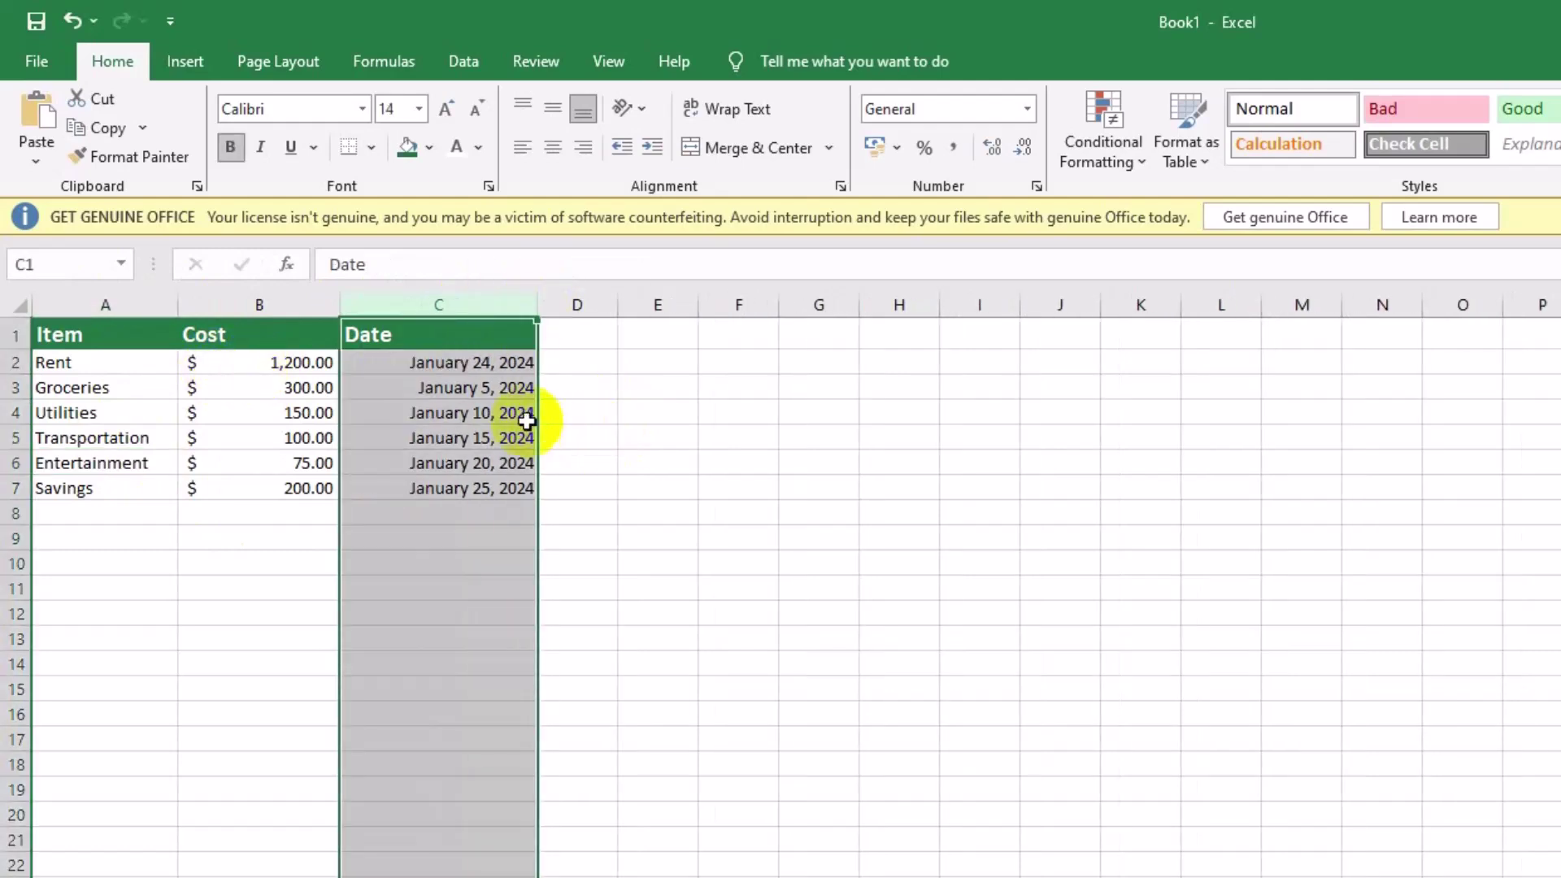
click(465, 416)
click(477, 358)
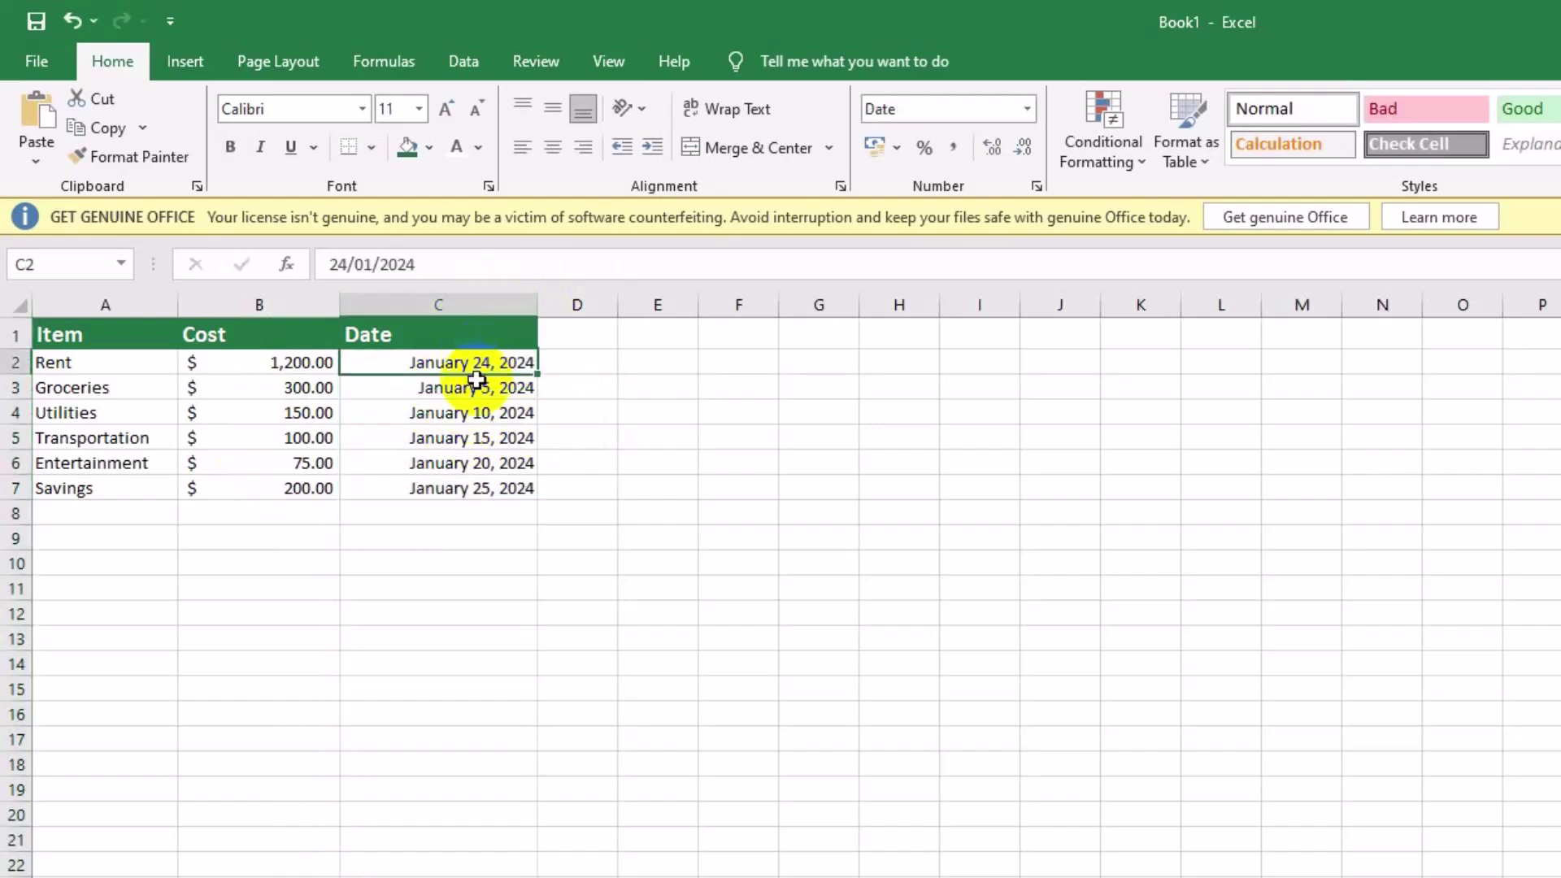
click(478, 391)
click(479, 413)
click(472, 438)
click(465, 462)
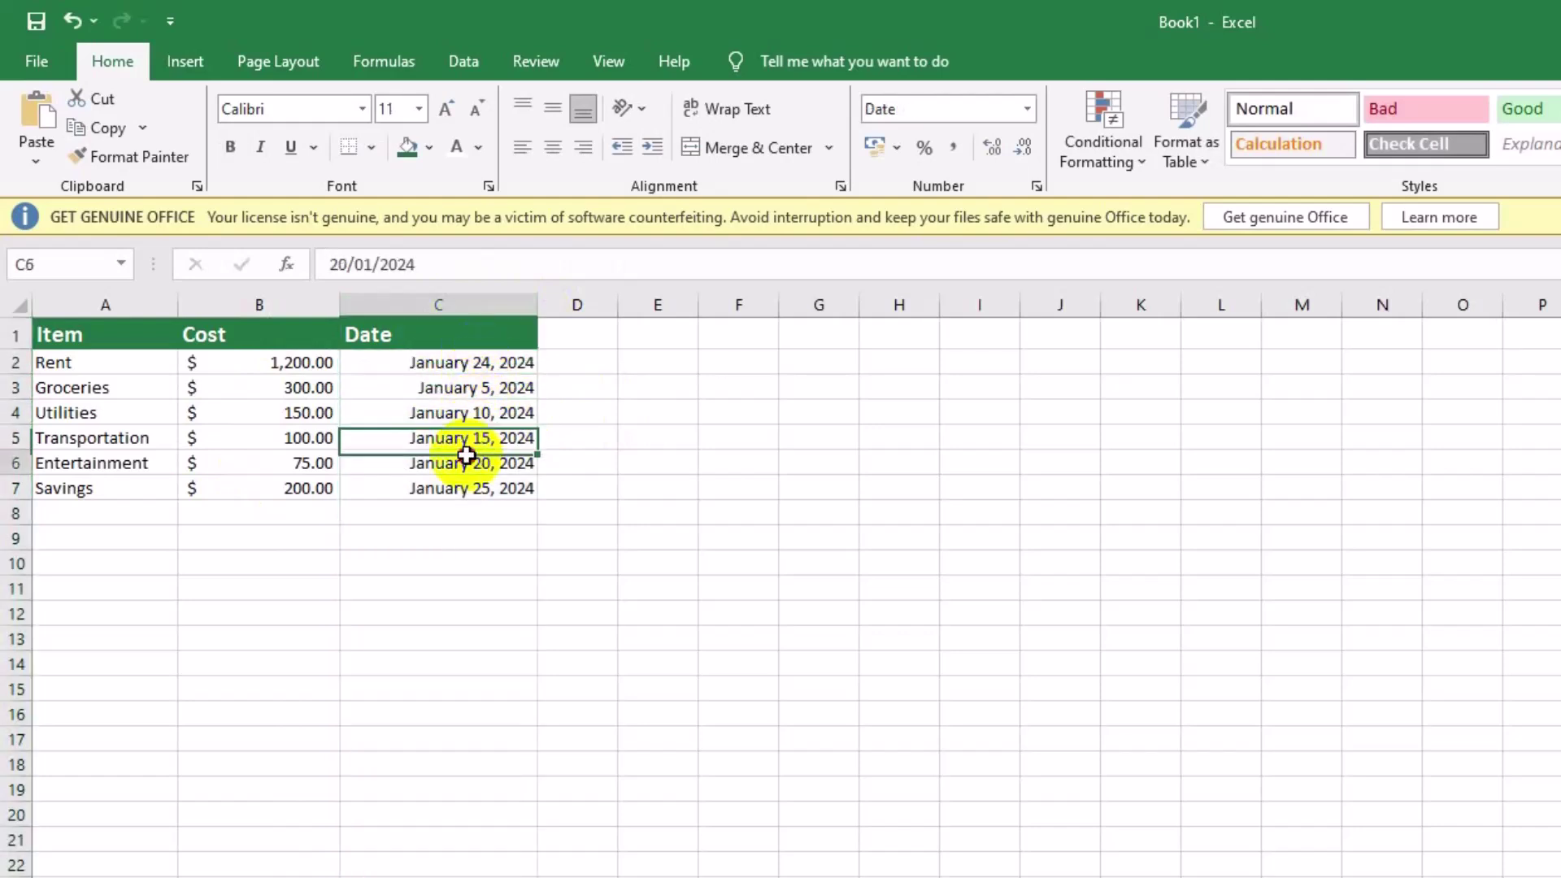
click(465, 494)
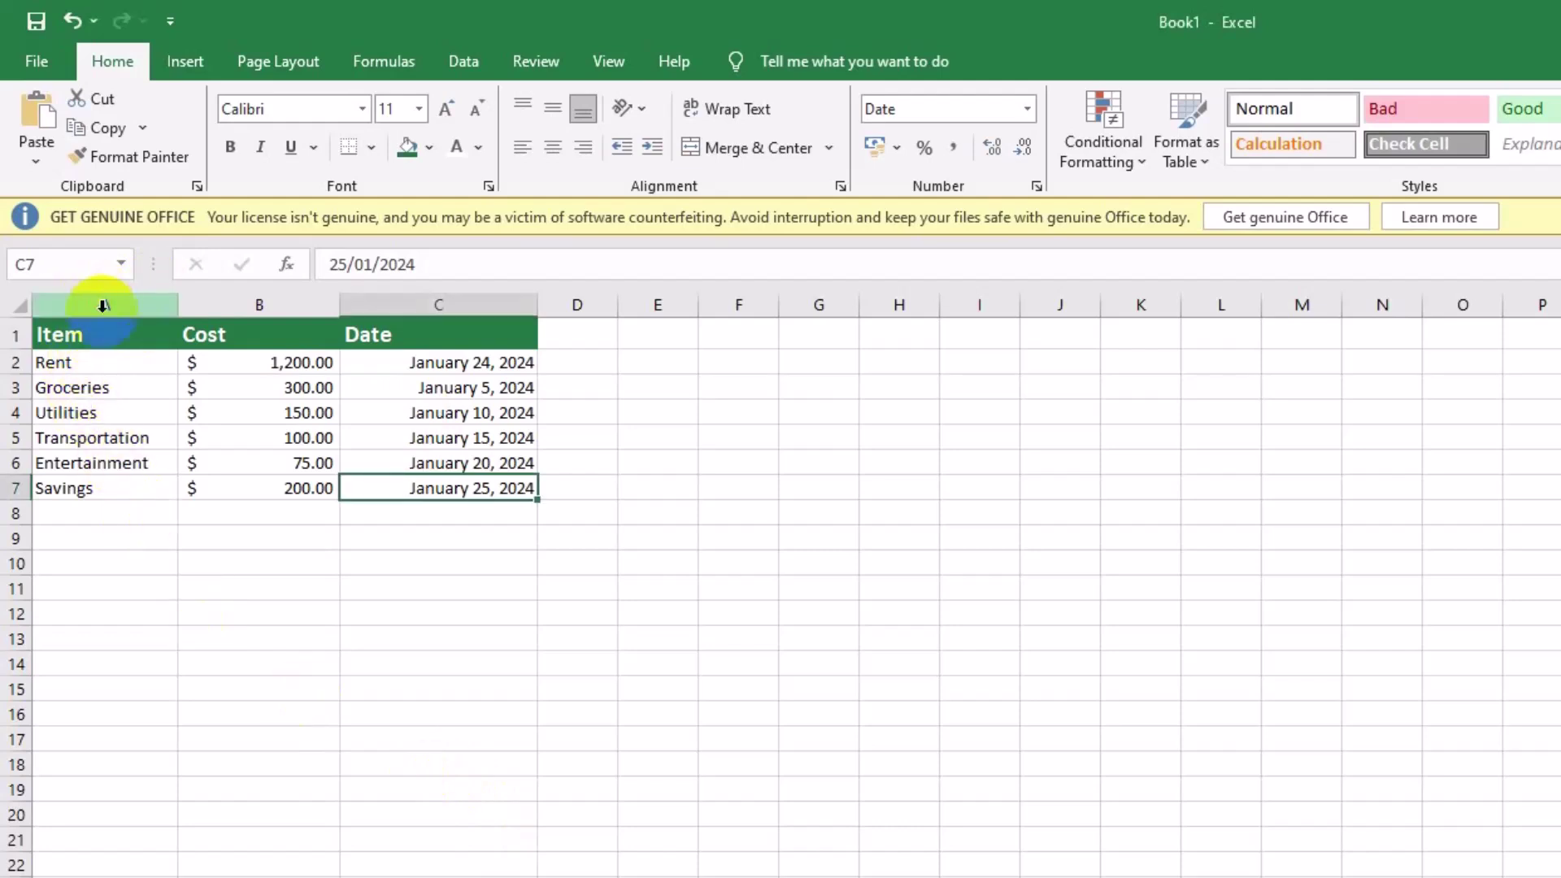
Apply All Borders to the table range A1:C7
click(99, 332)
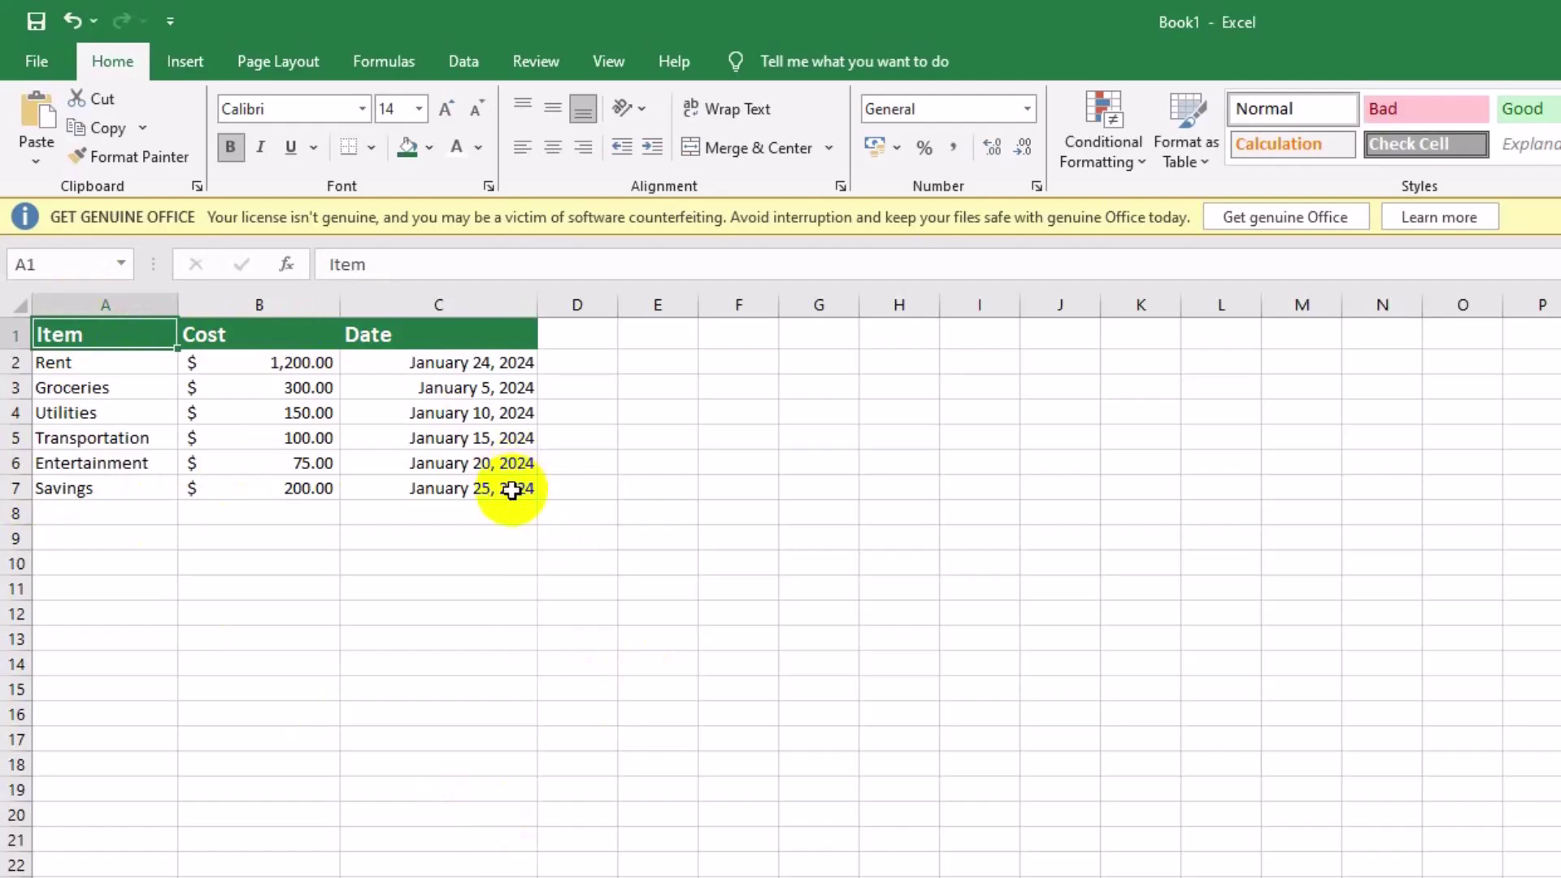
click(512, 490)
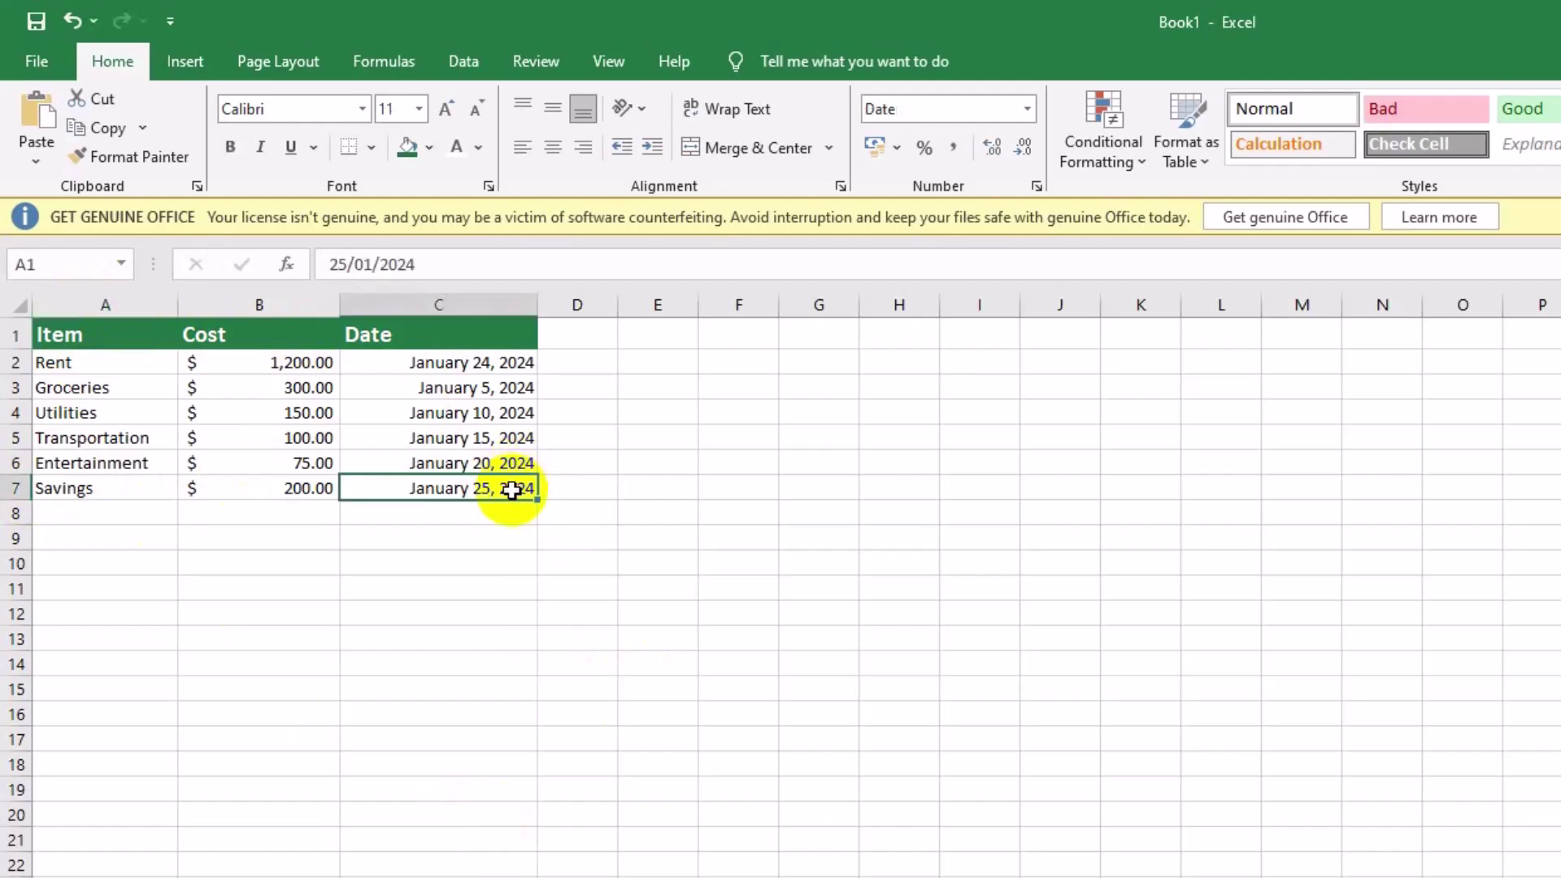
click(111, 334)
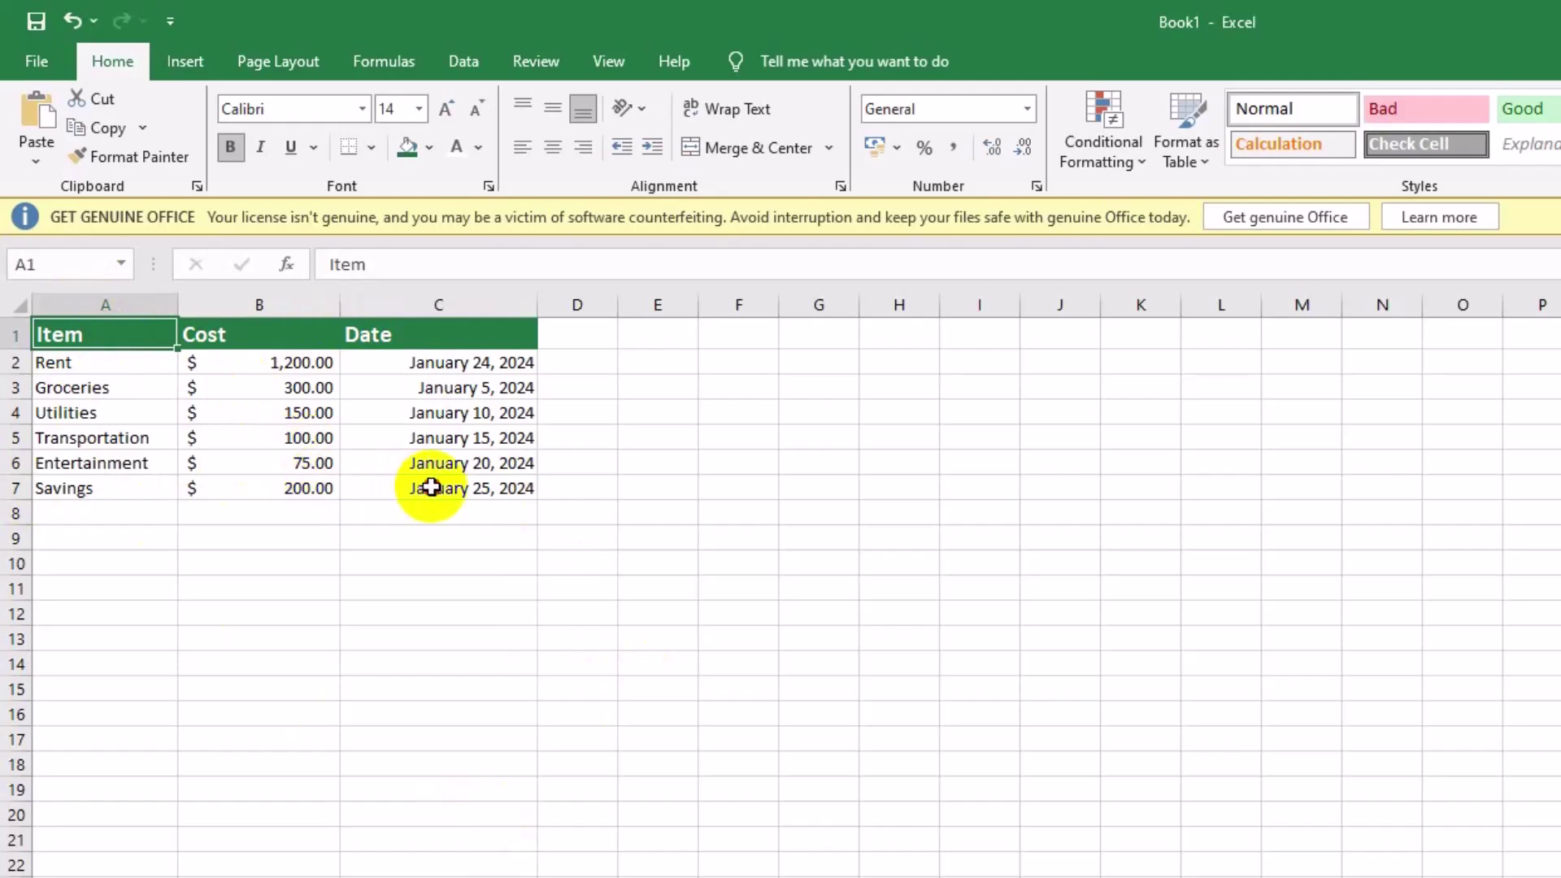
shift+click(404, 487)
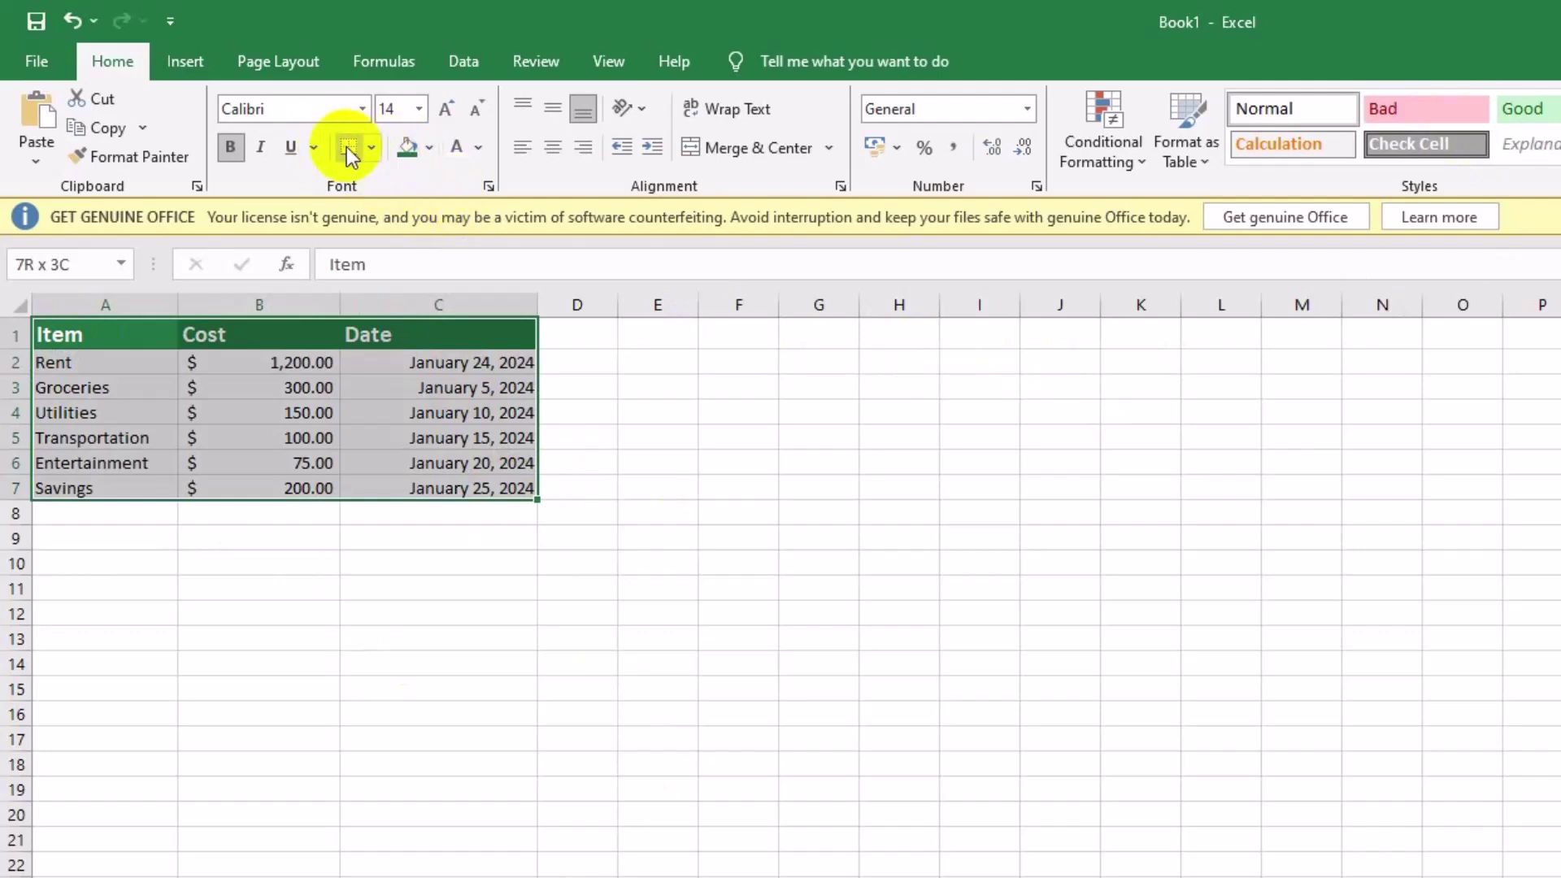
click(370, 149)
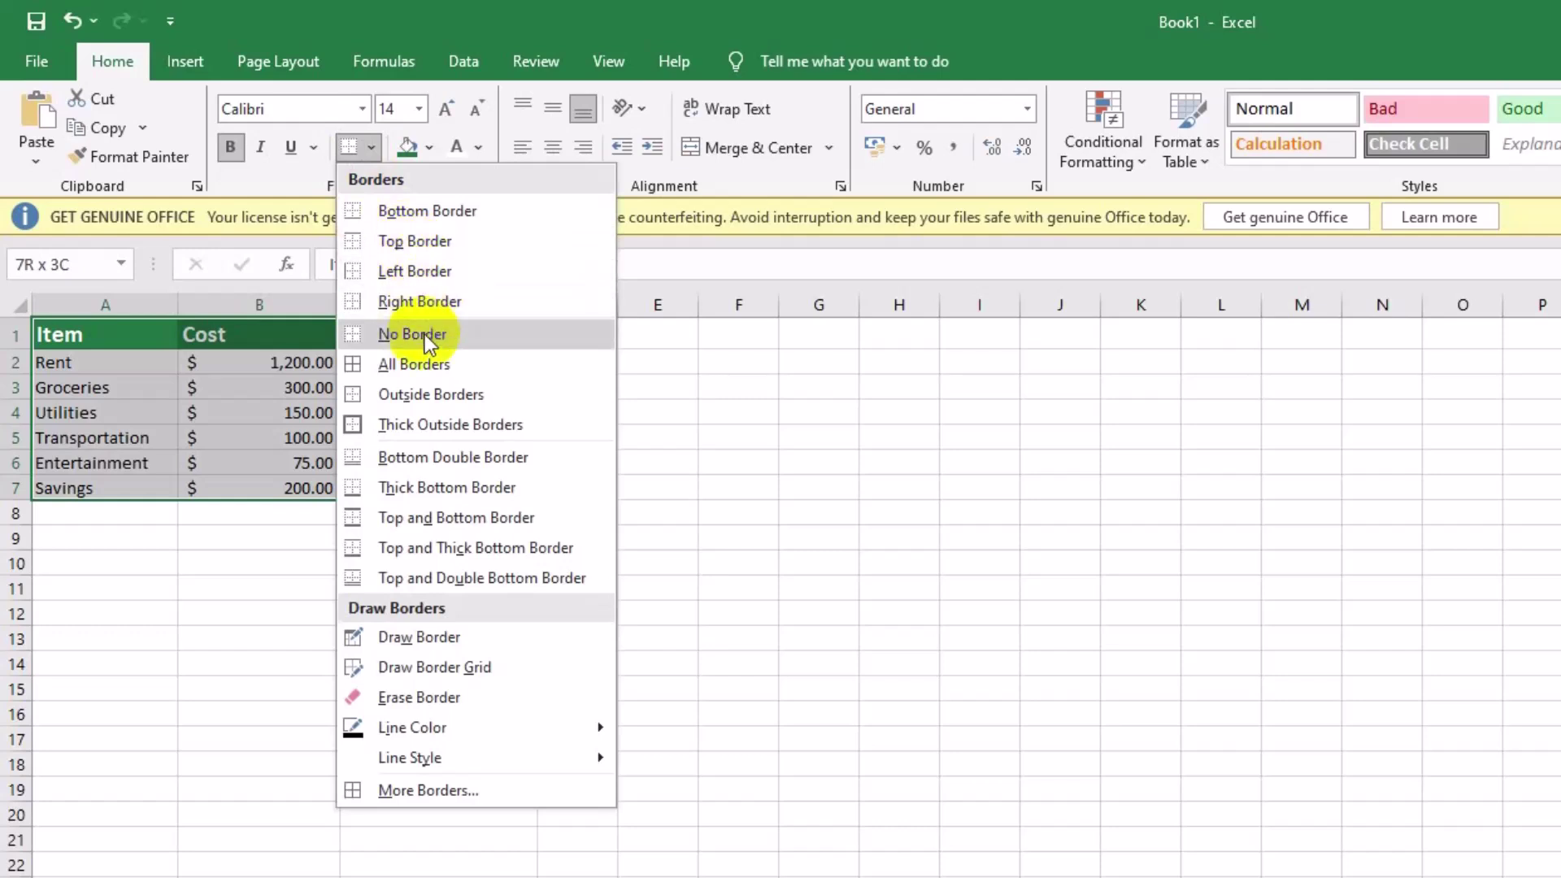
click(442, 366)
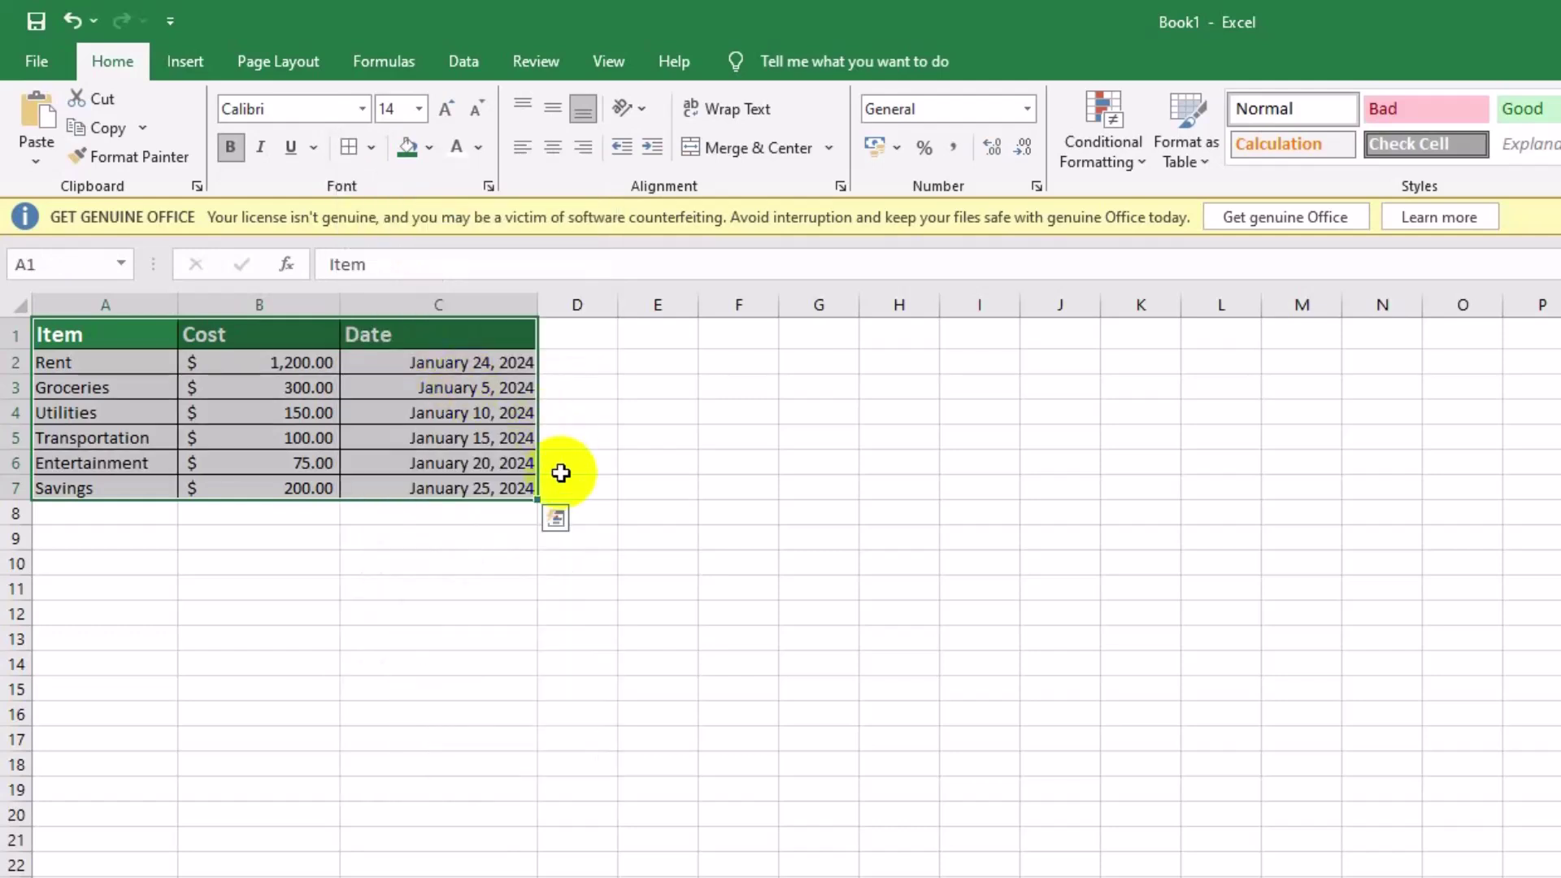
click(653, 457)
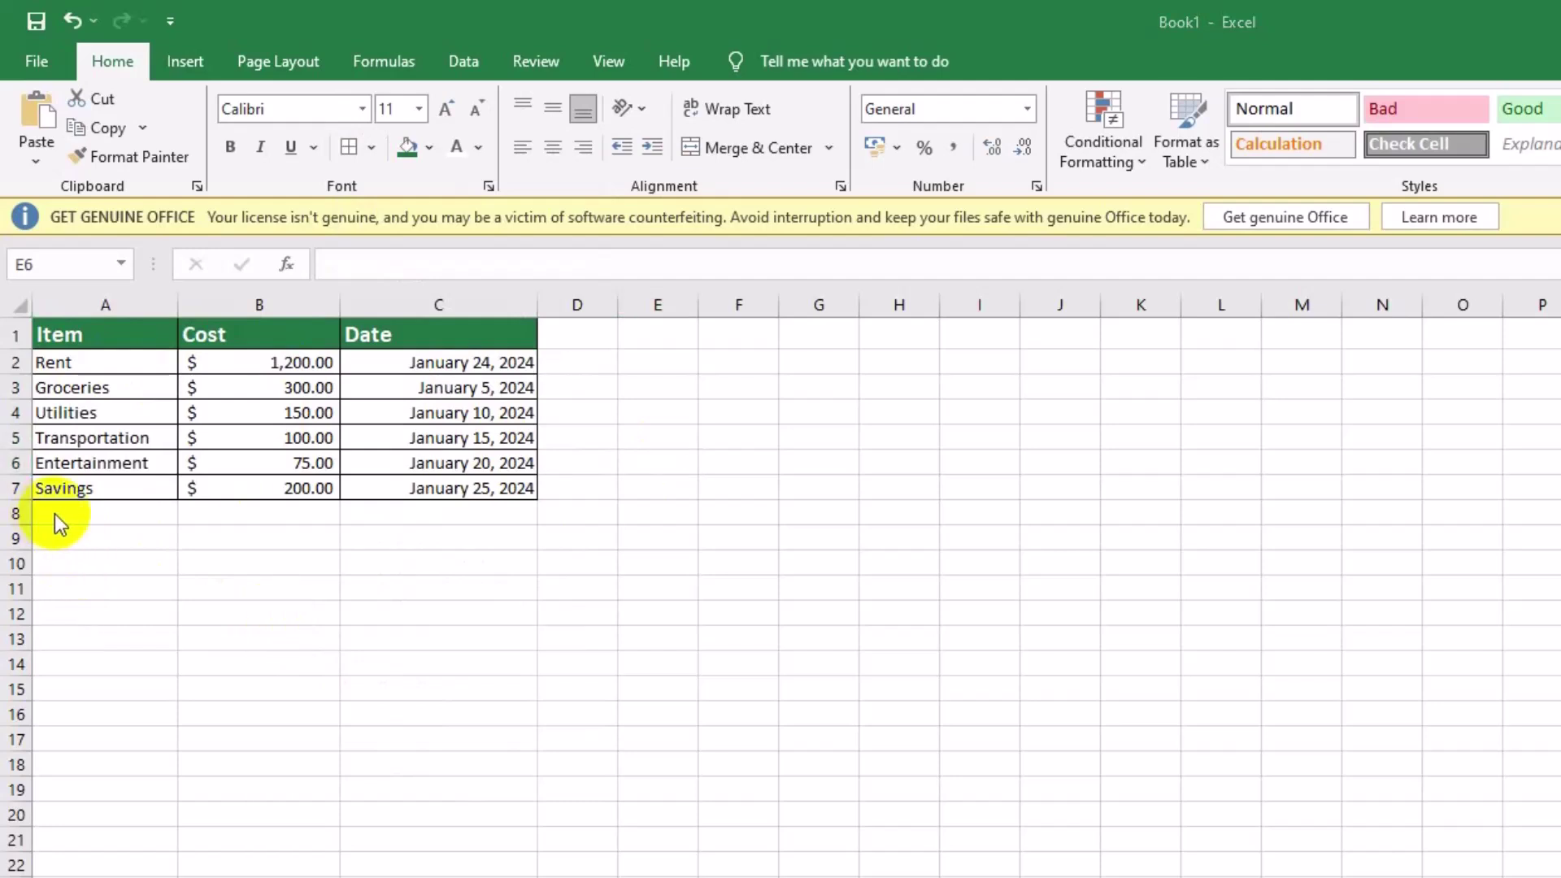
Enter the label Total in cell A8 beneath Savings
click(87, 513)
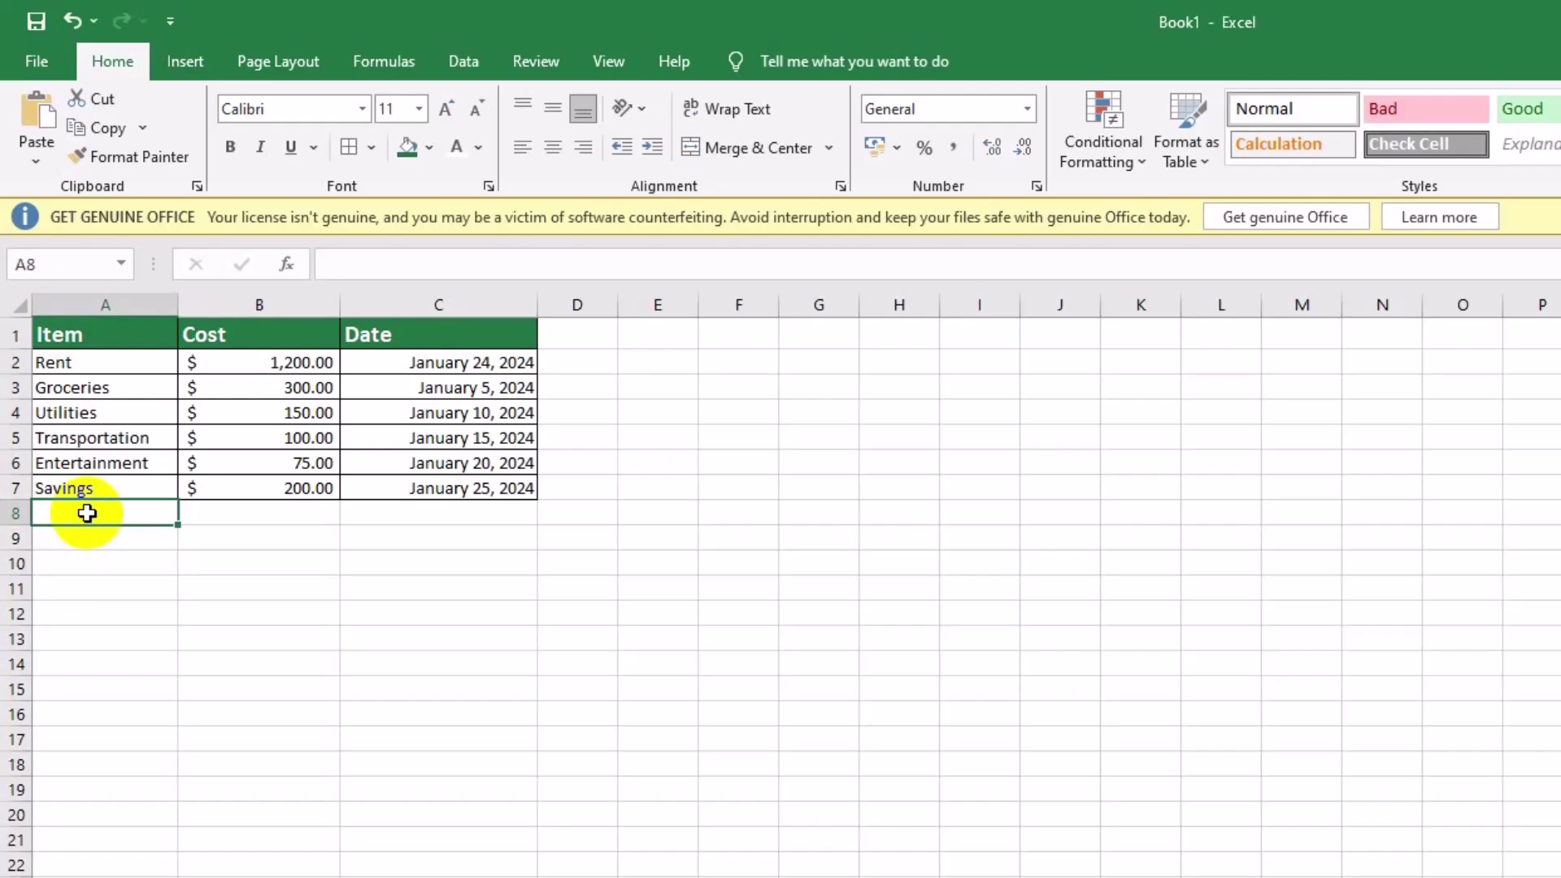
text(Transportation)
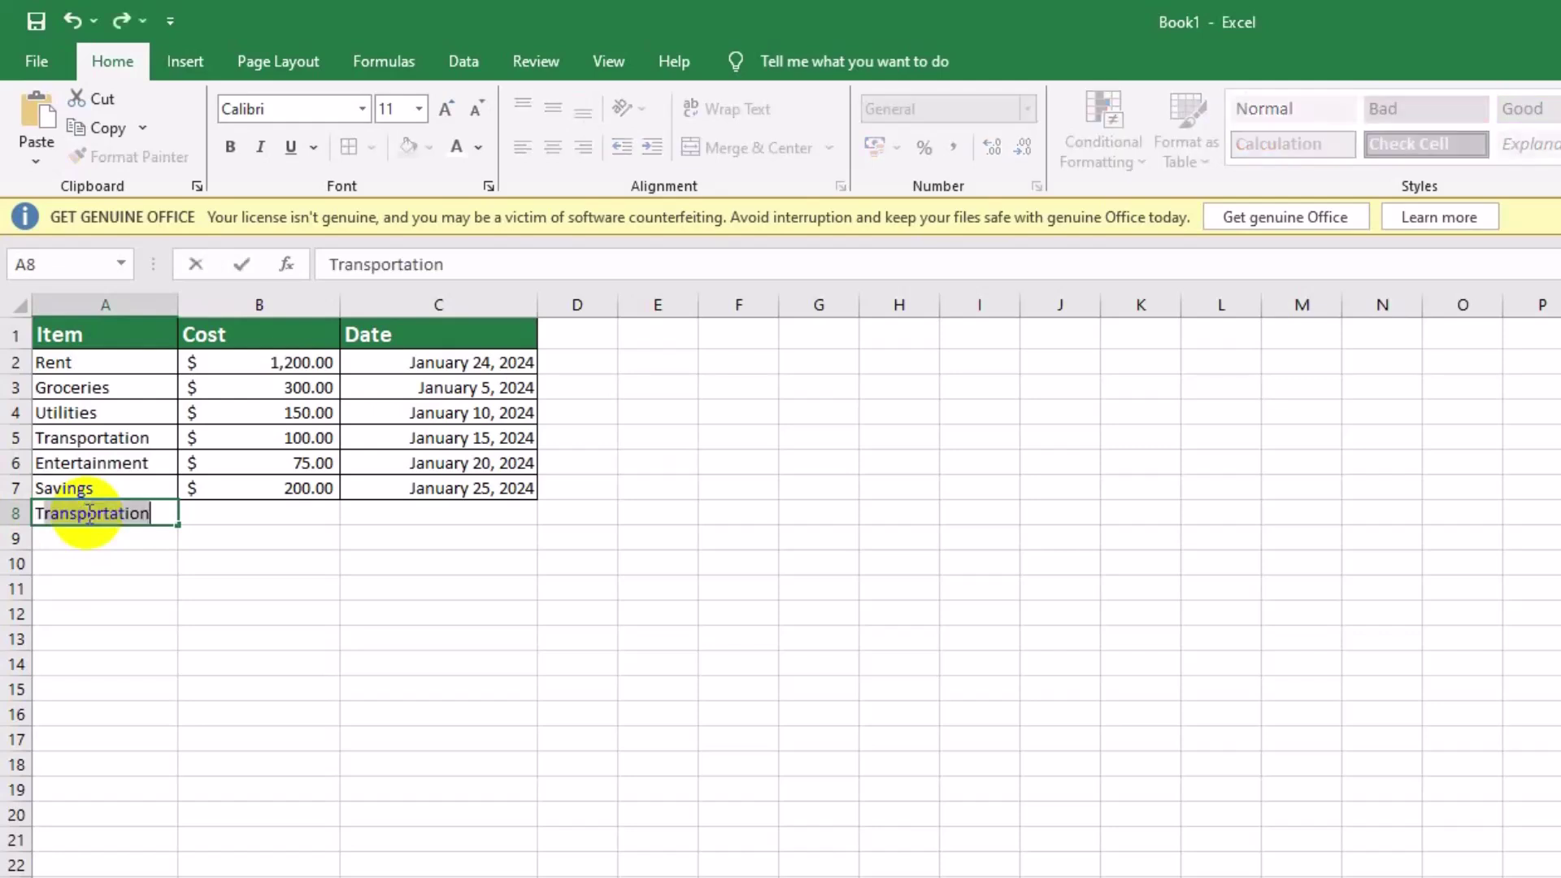
text(o)
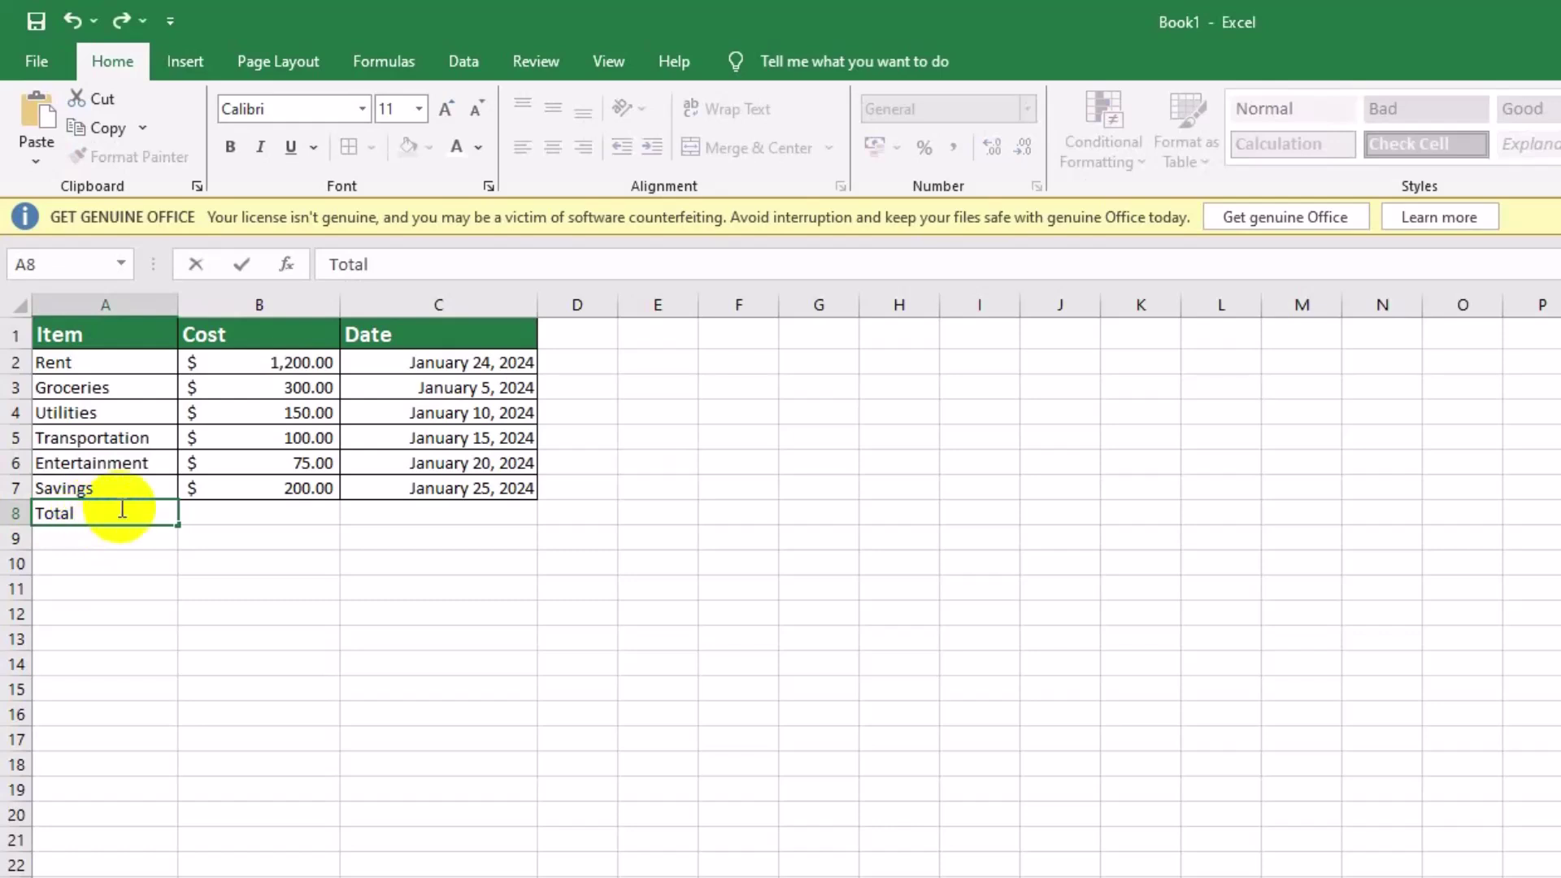
click(252, 521)
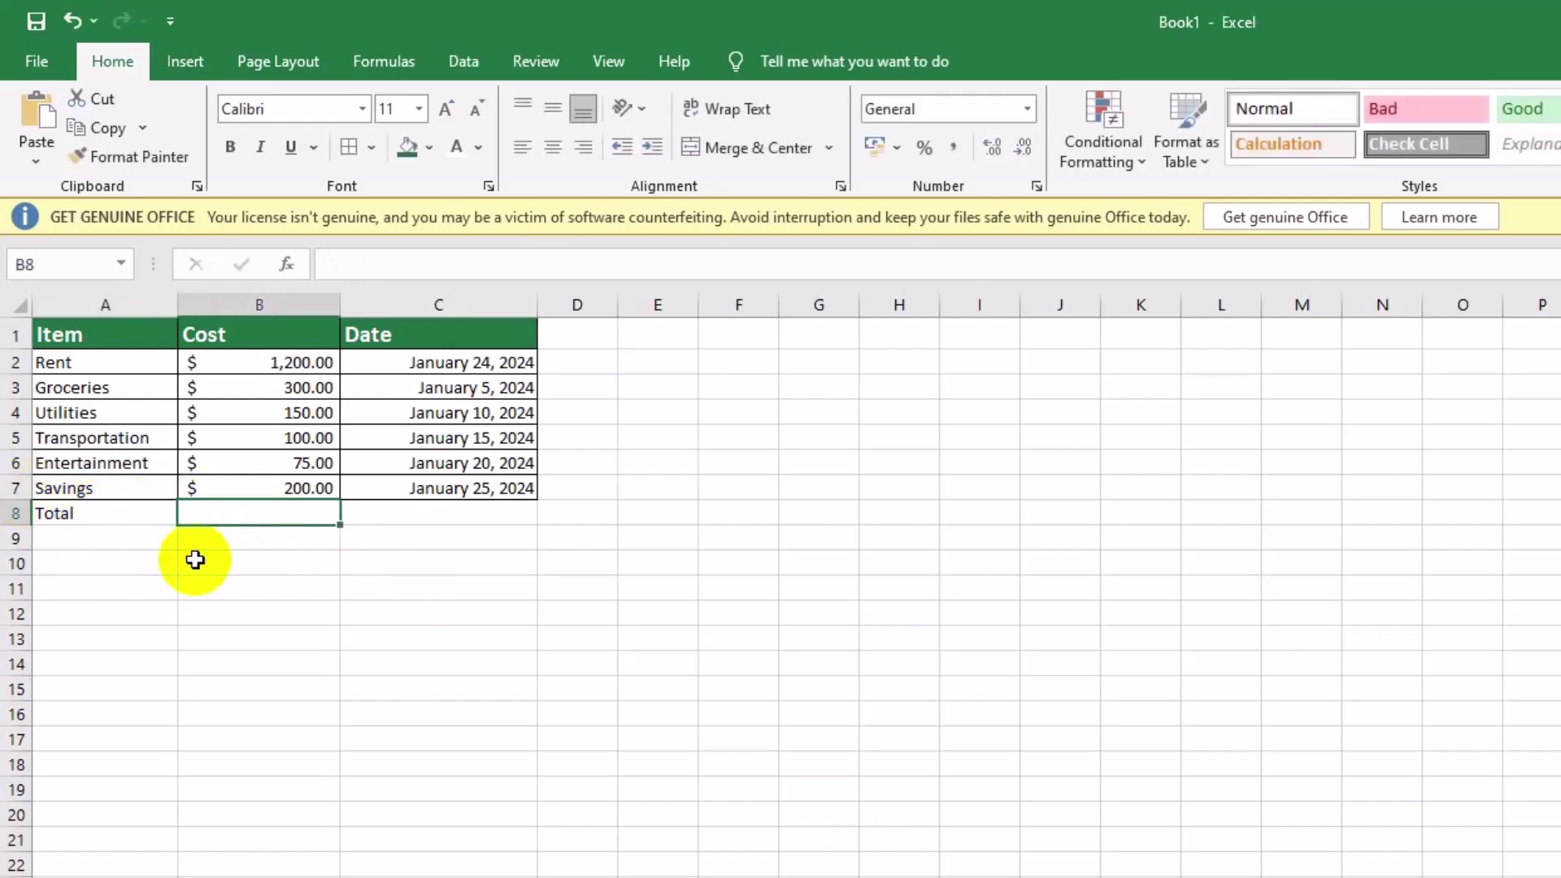
Enter =SUM(B2:B7) in B8 so the Total cost shows $2,025.00
click(368, 256)
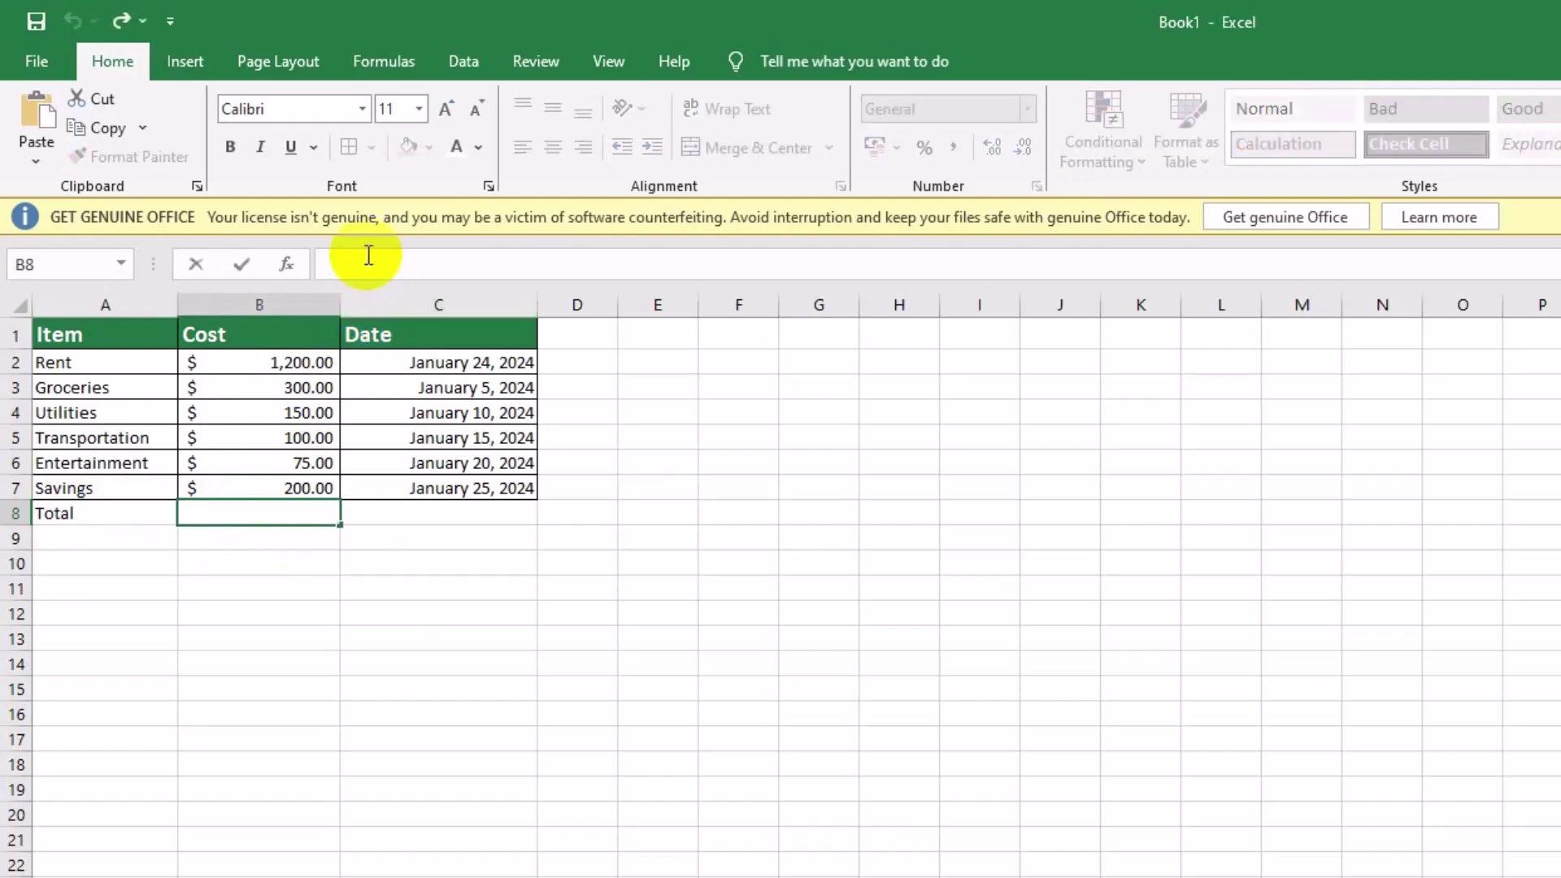
text(=)
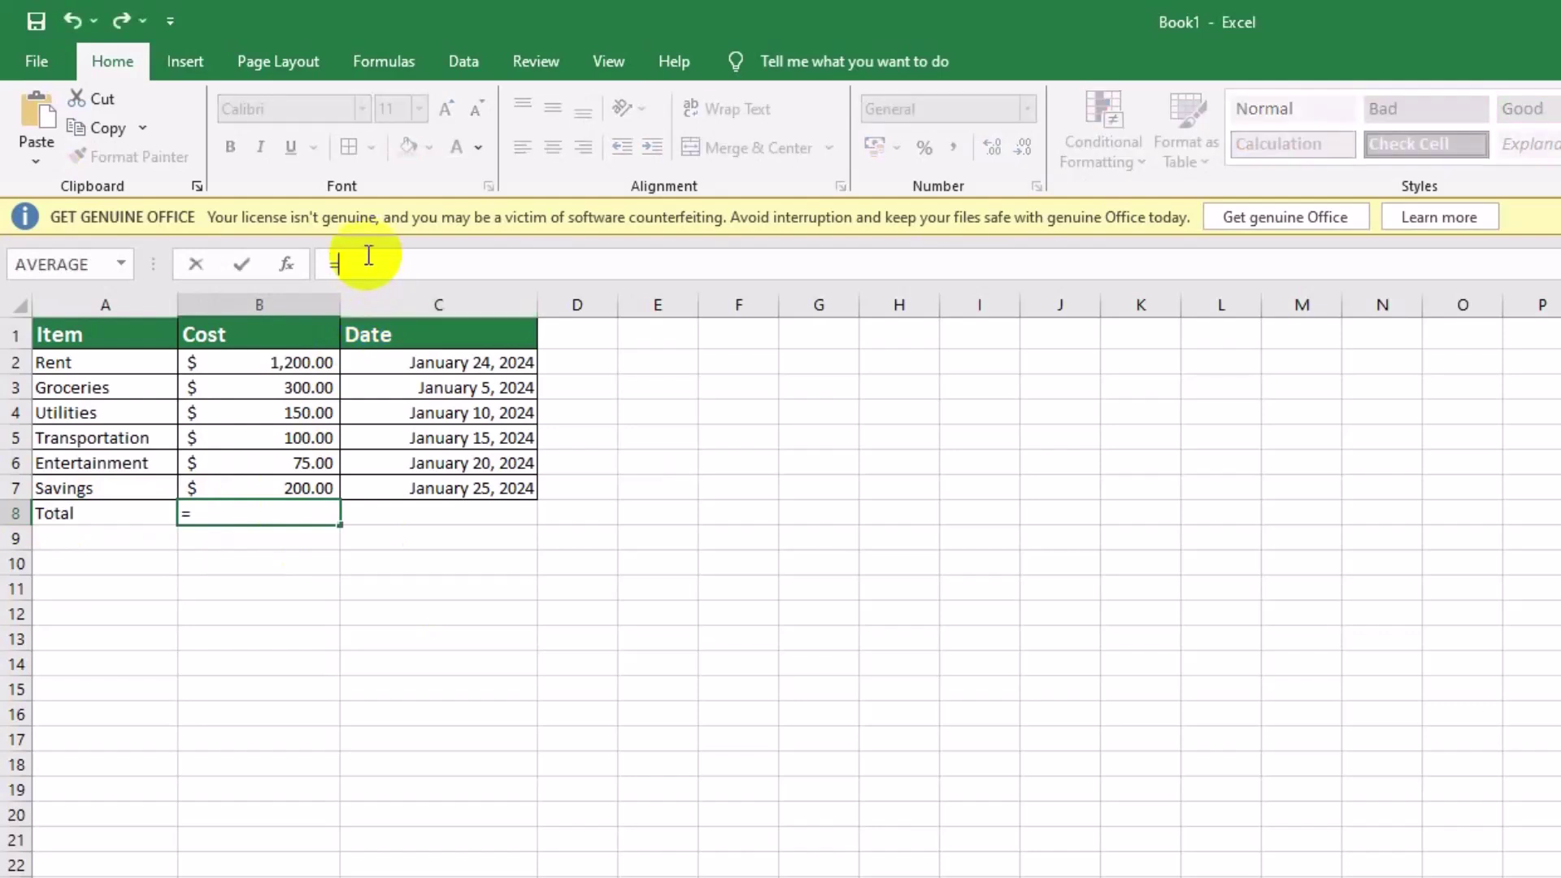
text(SUM)
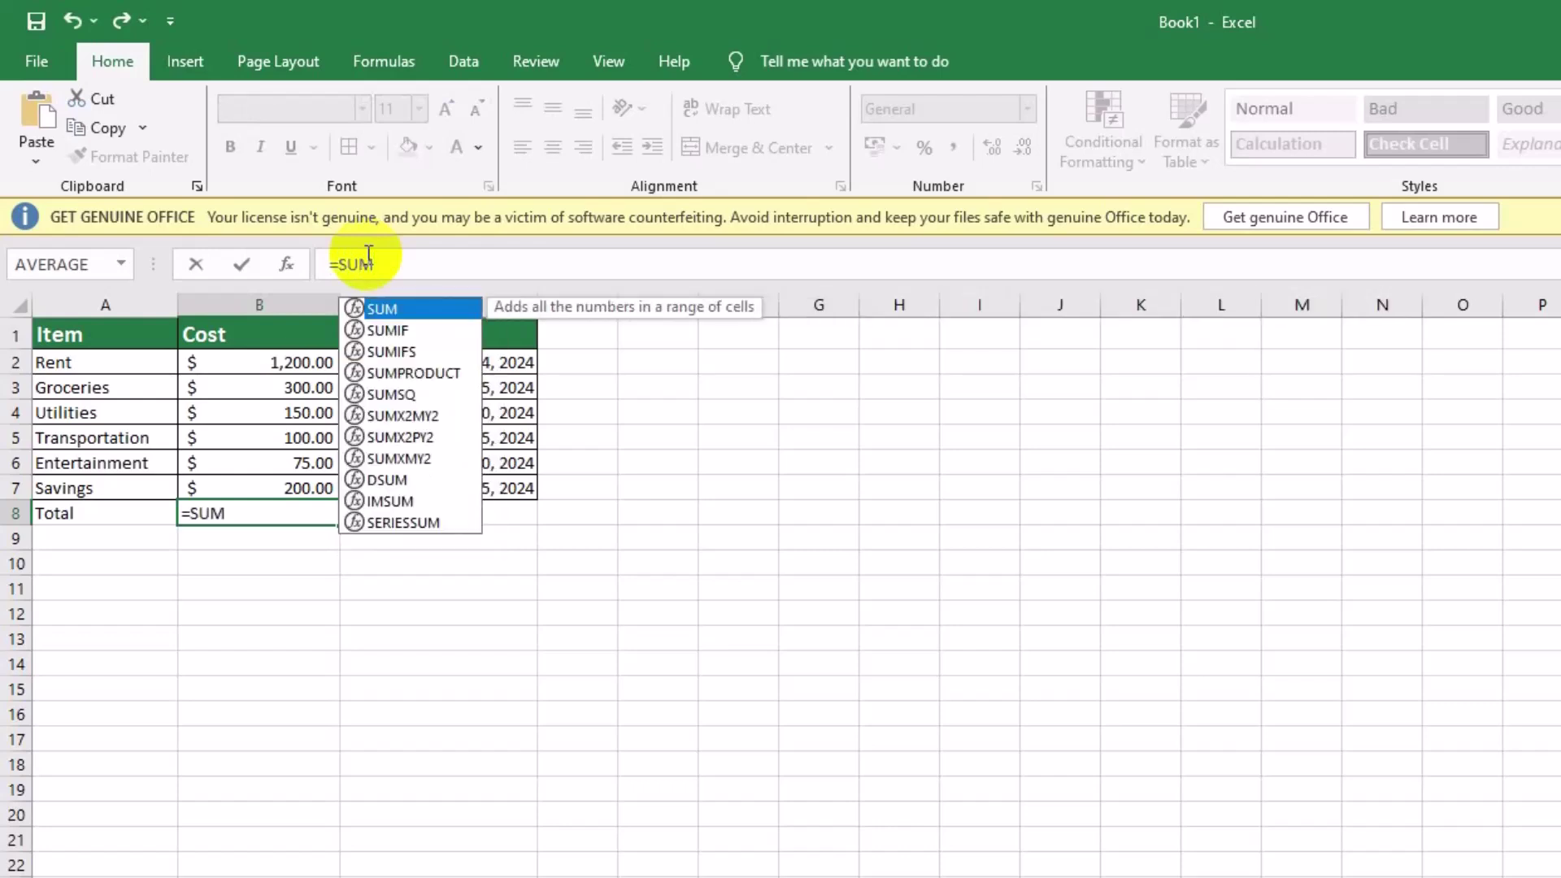
text(()
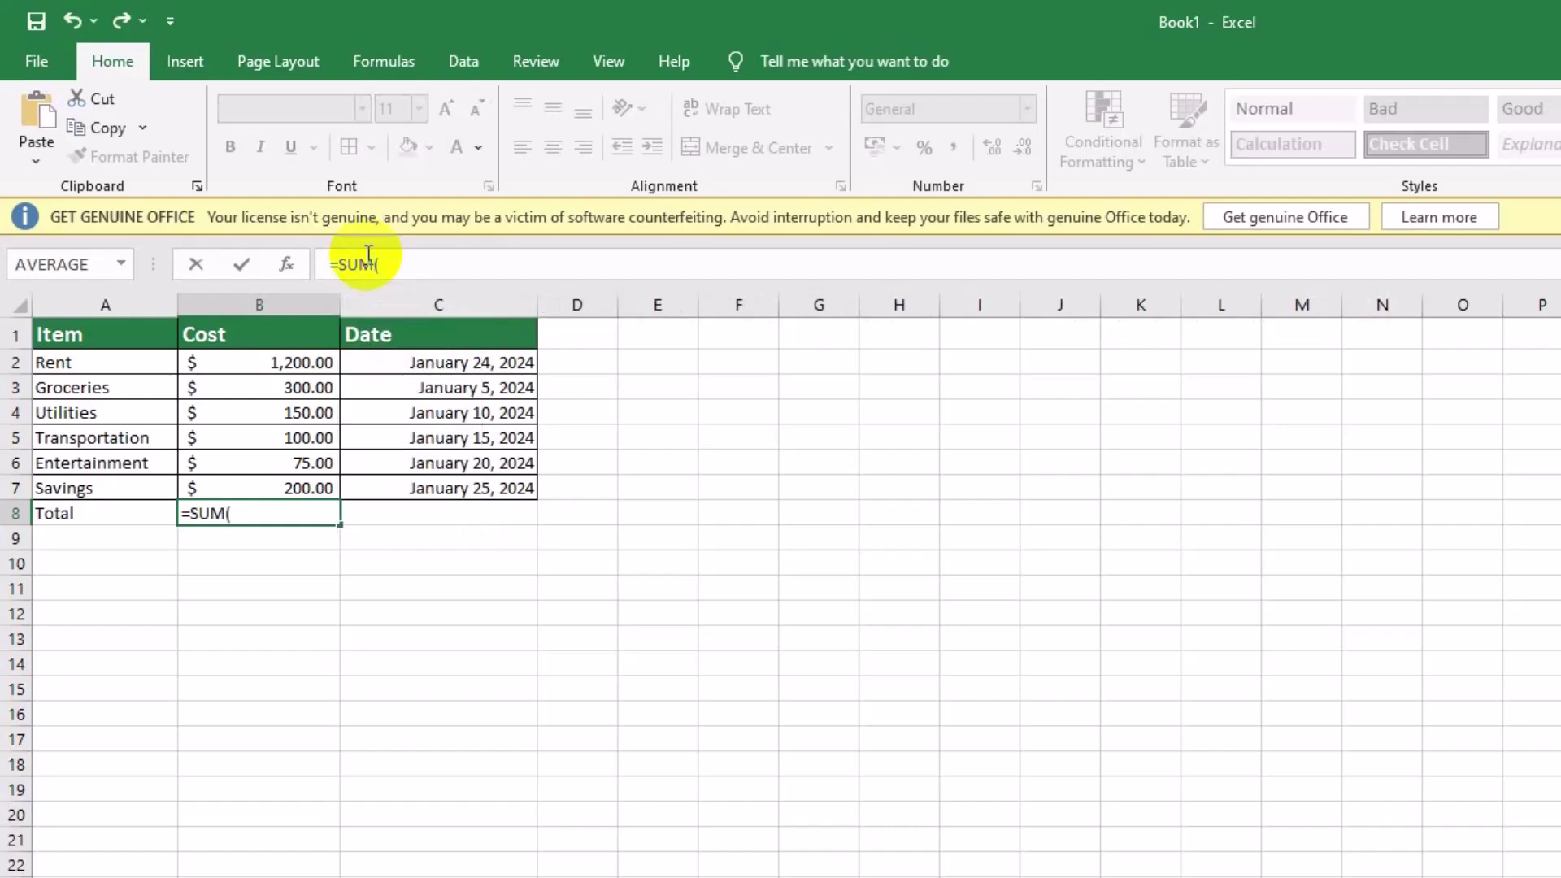
text(B2))
key(BackSpace)
text(B2)
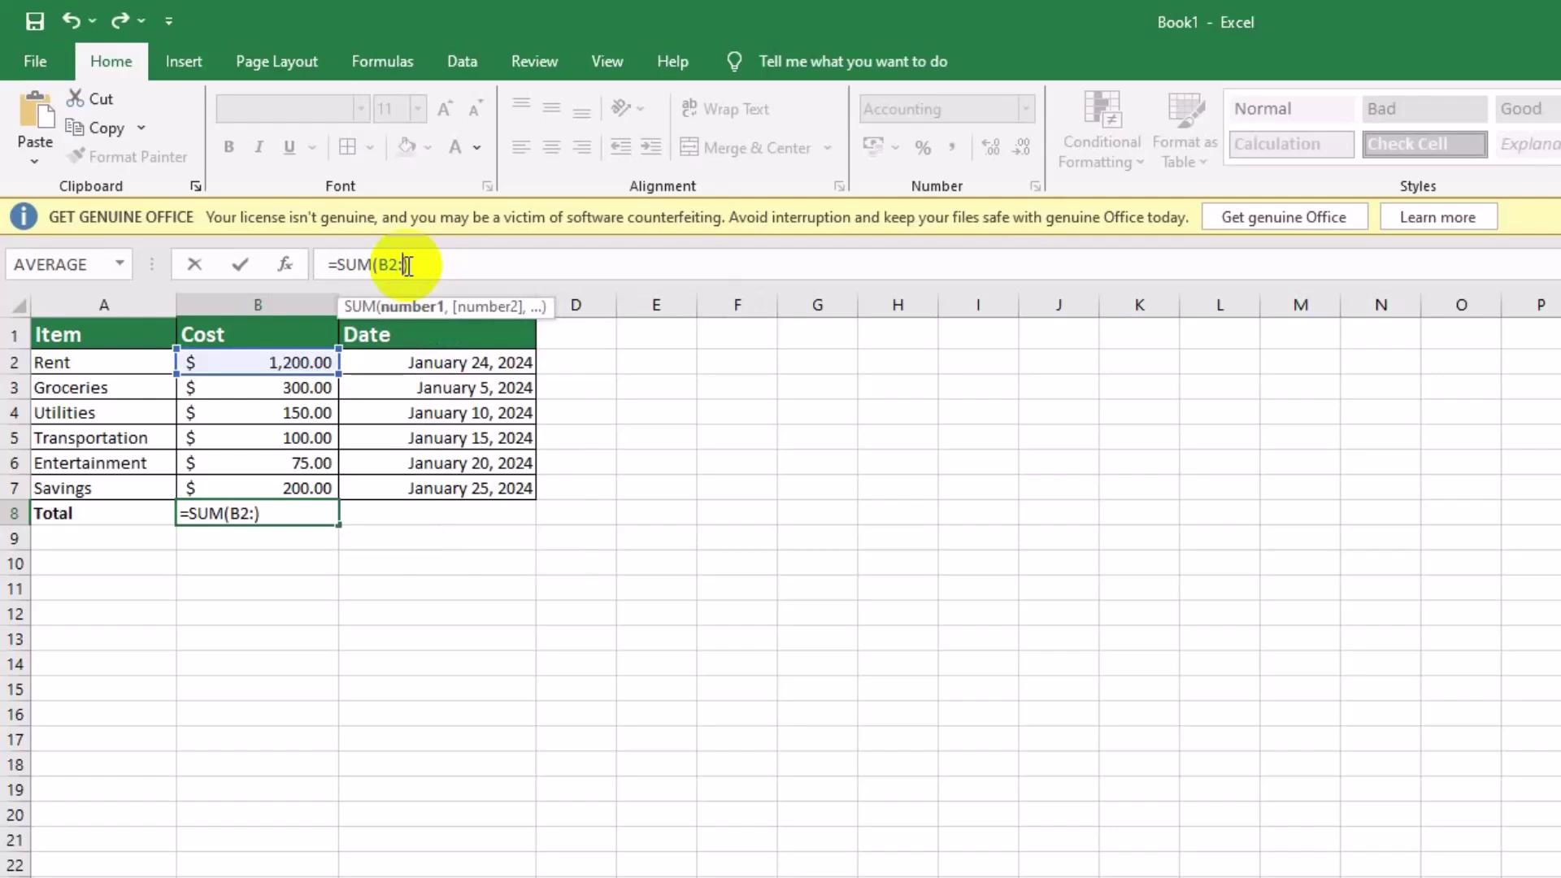
text(:B)
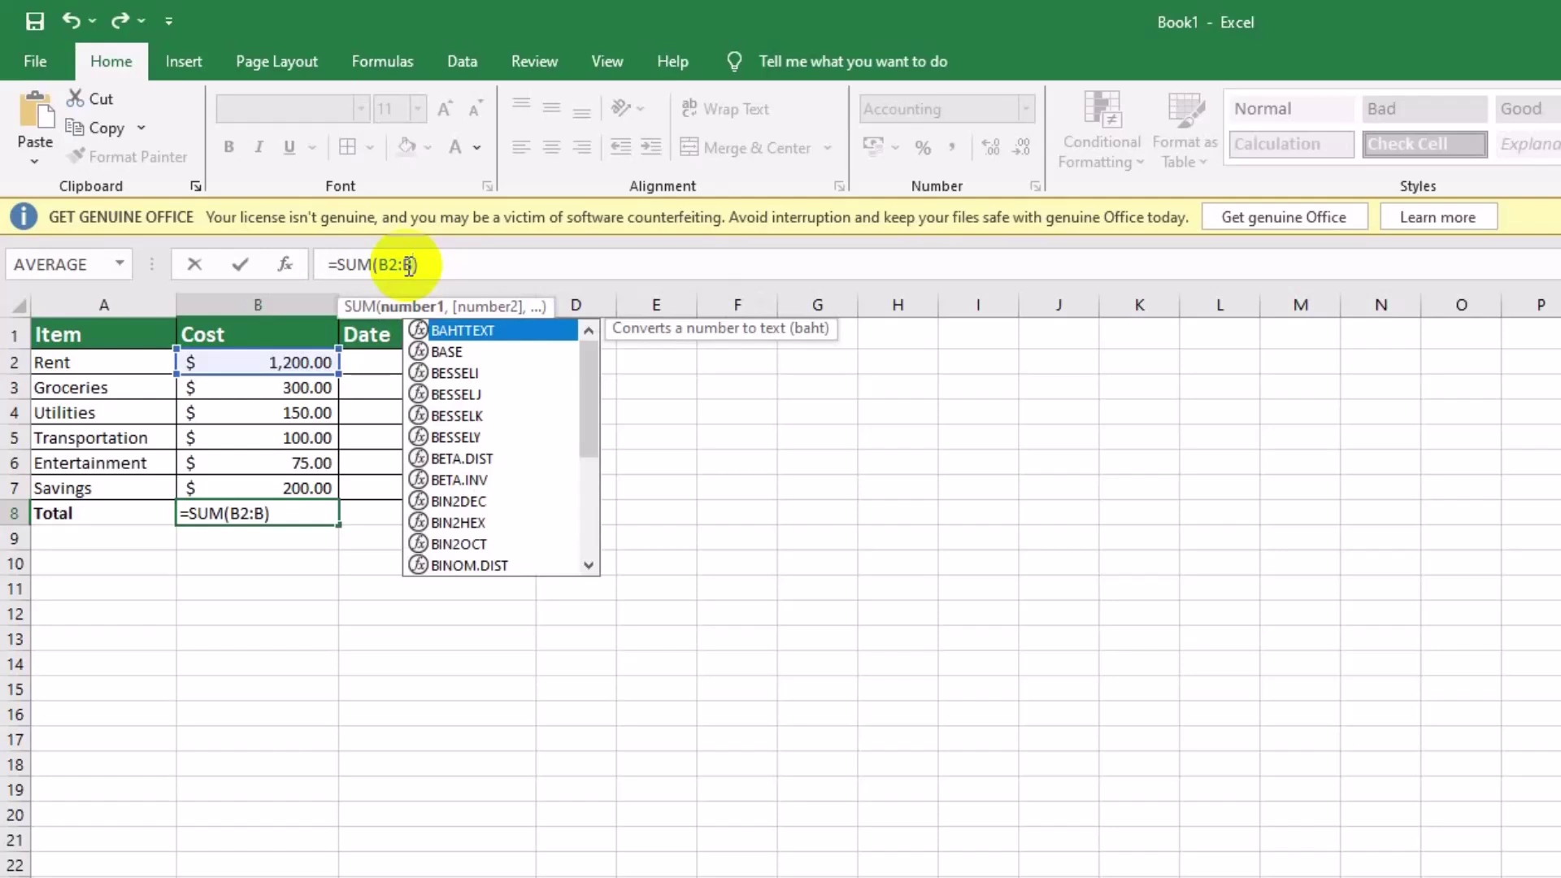
text(7)
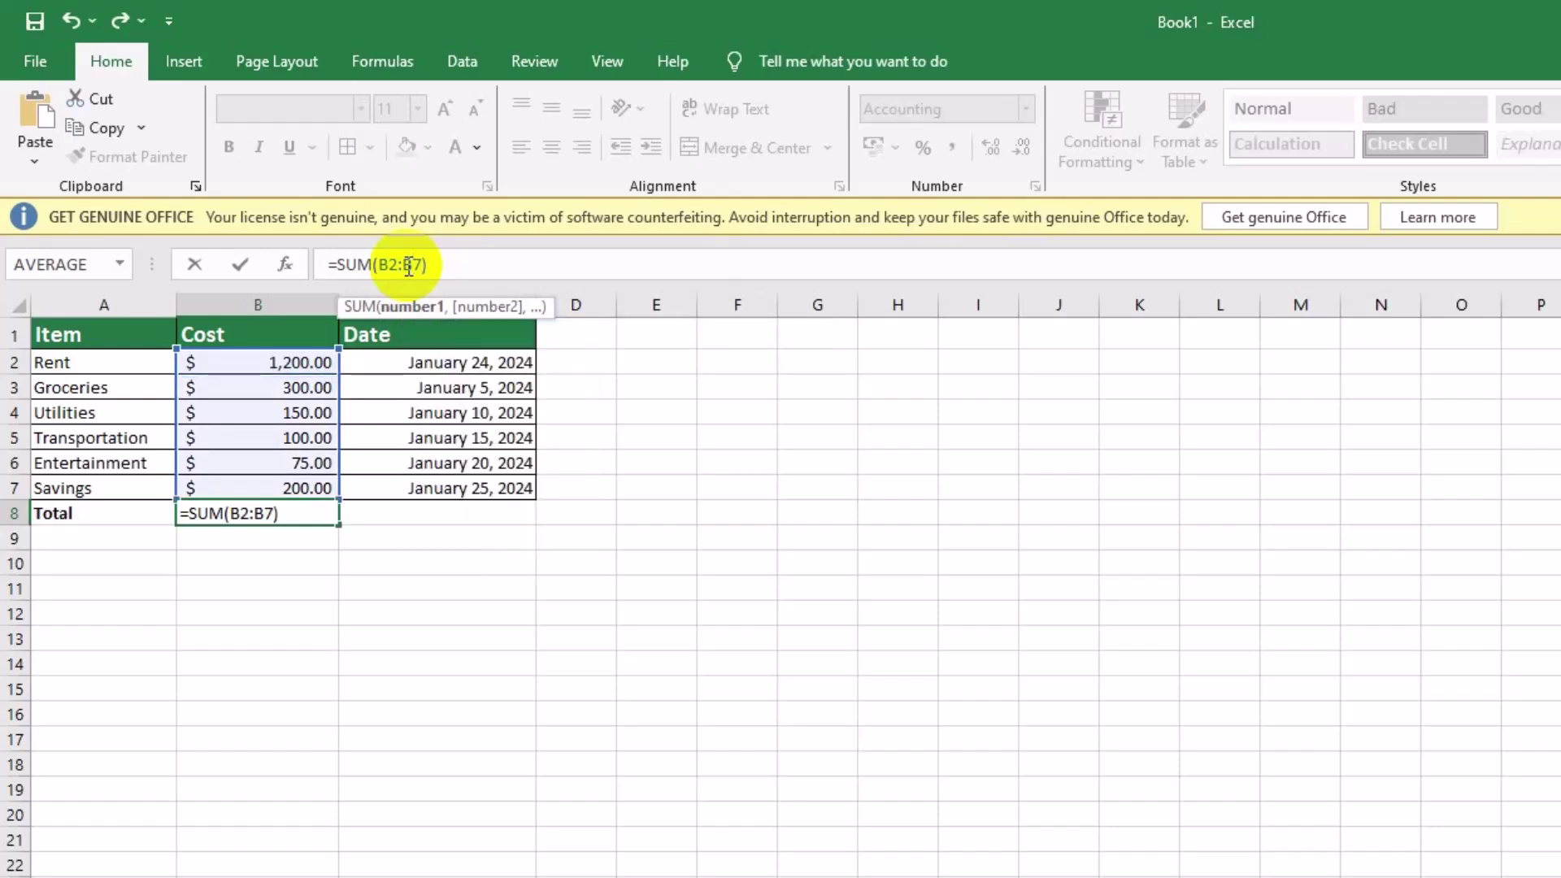
key(Return)
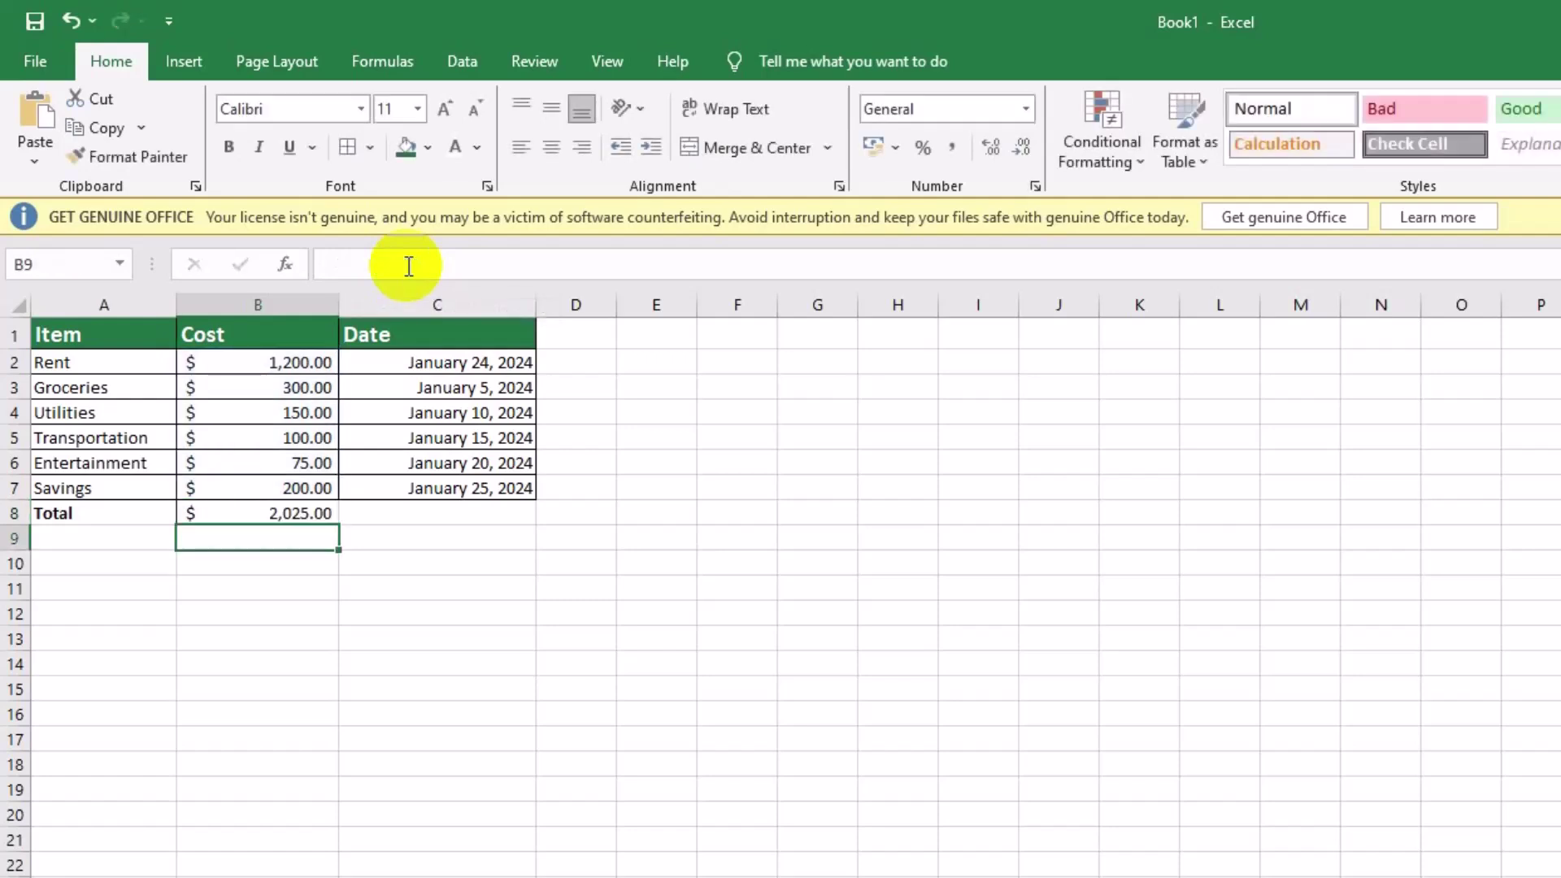
Fill cells A8:C8 with the custom light green hex colour #D9EAD3
drag(74, 513, 488, 513)
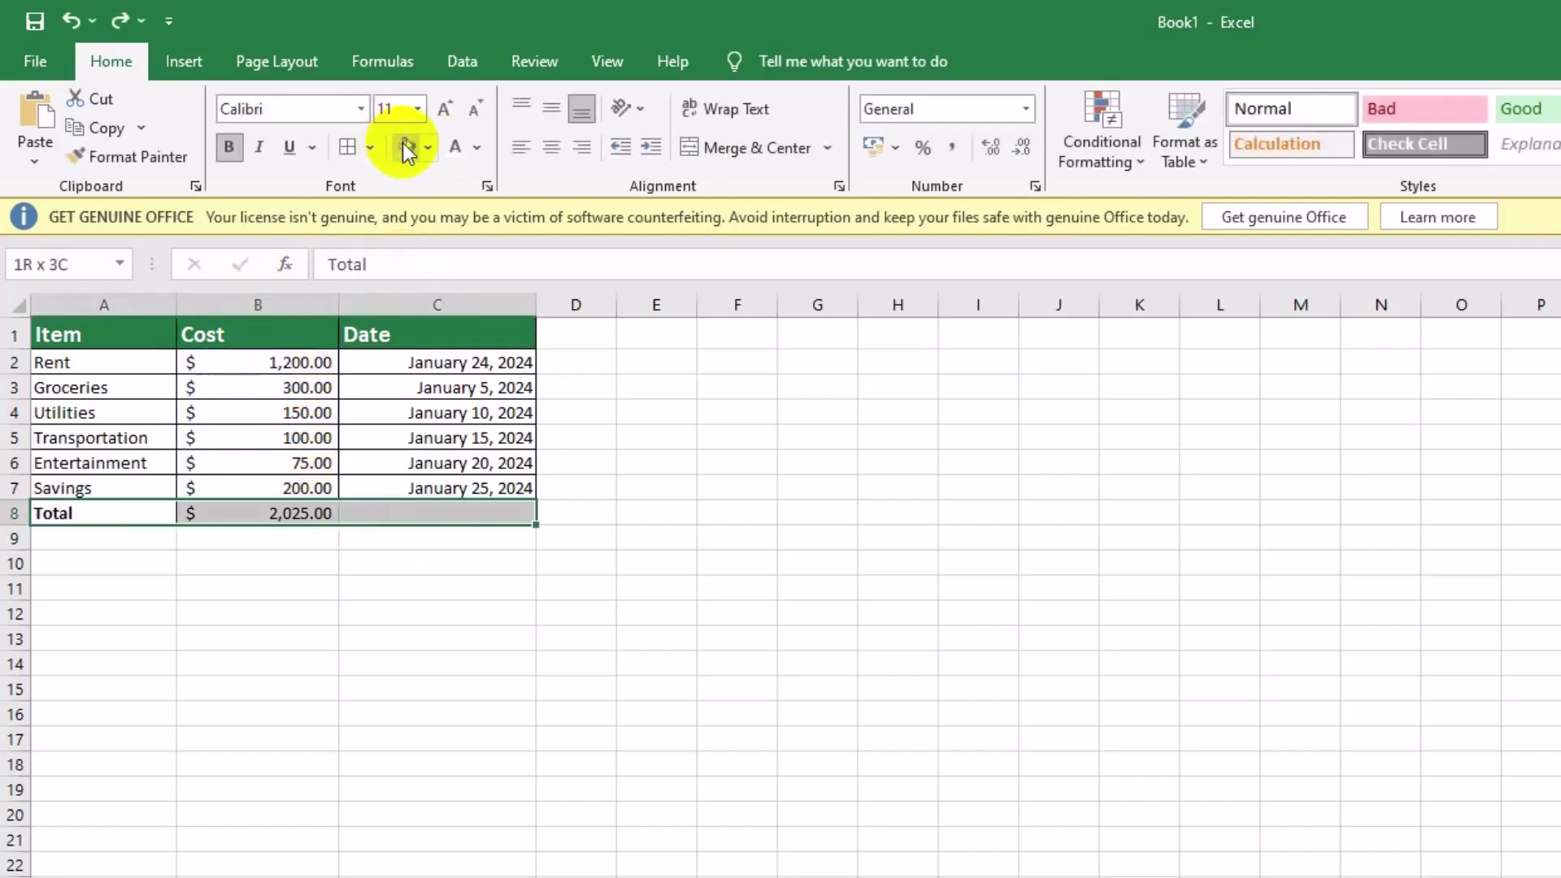
click(428, 148)
click(463, 575)
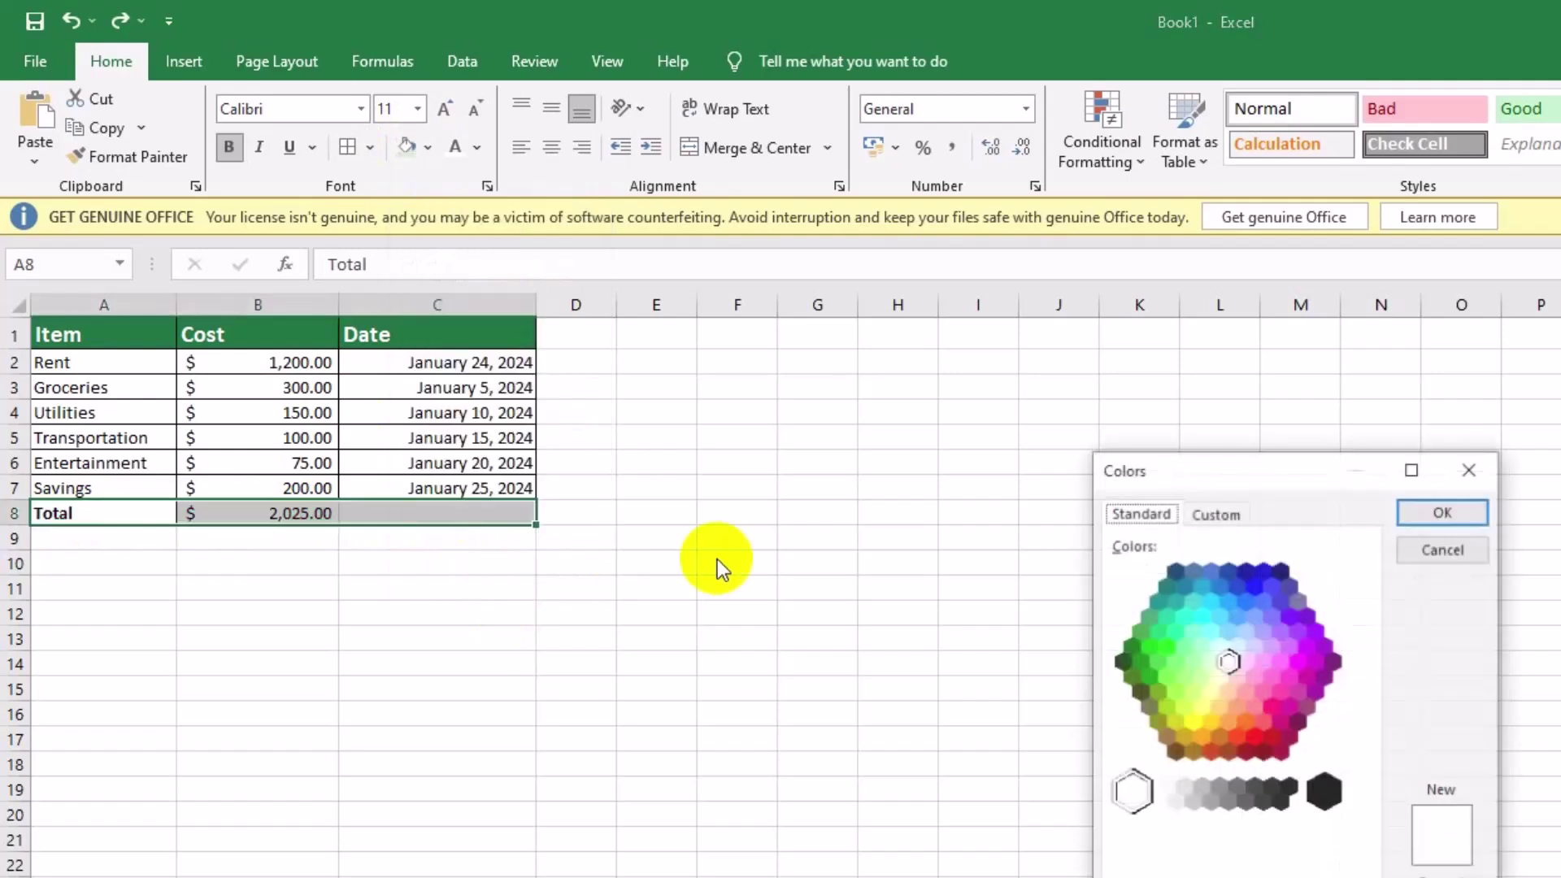
click(1217, 513)
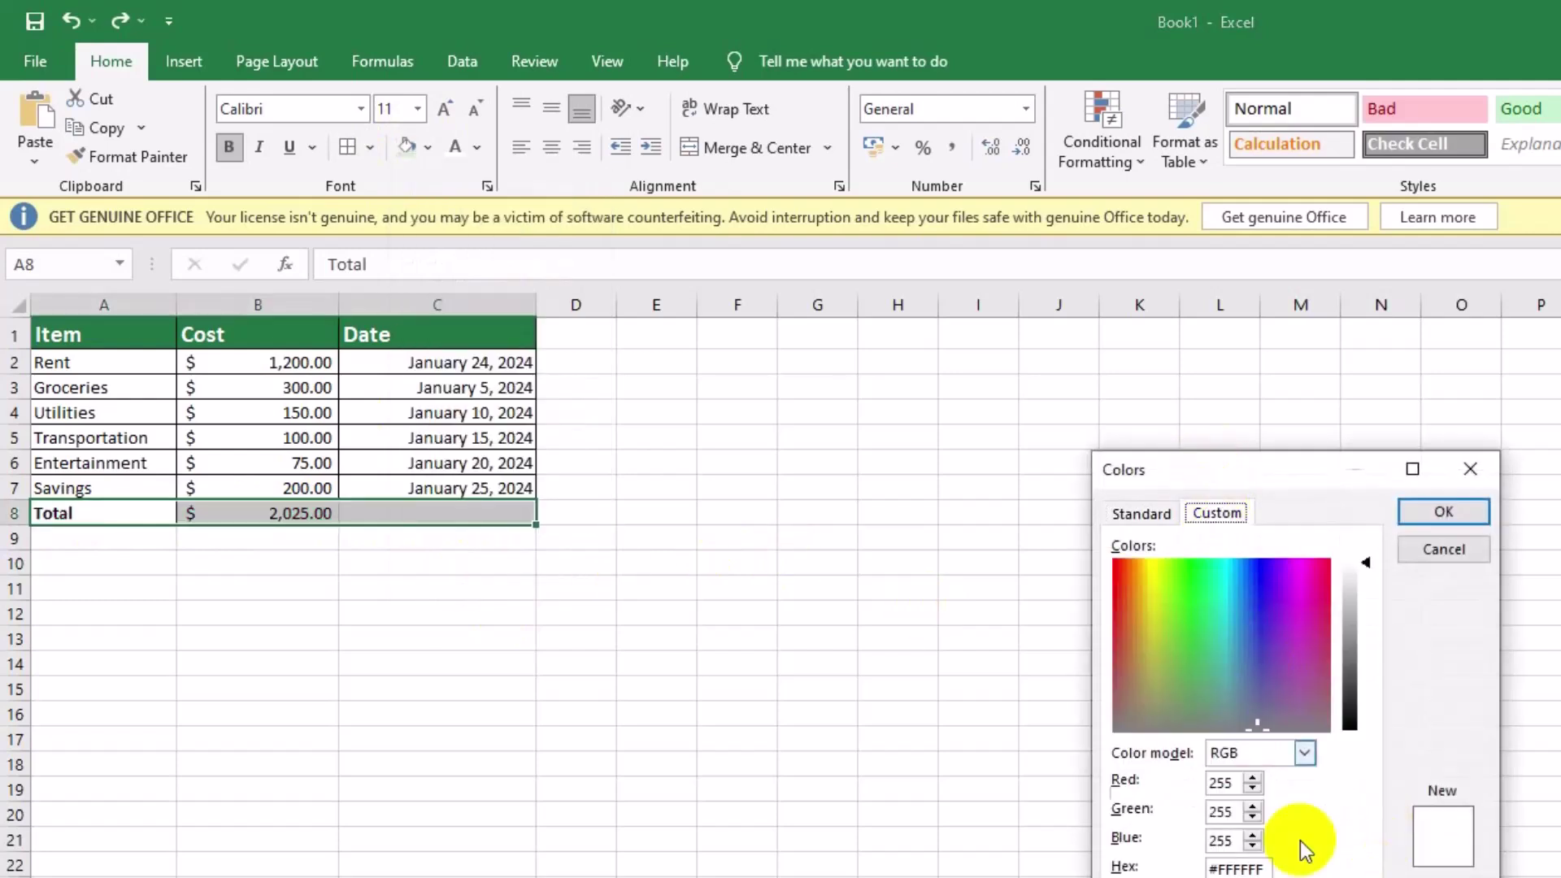
double_click(1250, 868)
text(#D9EAD3)
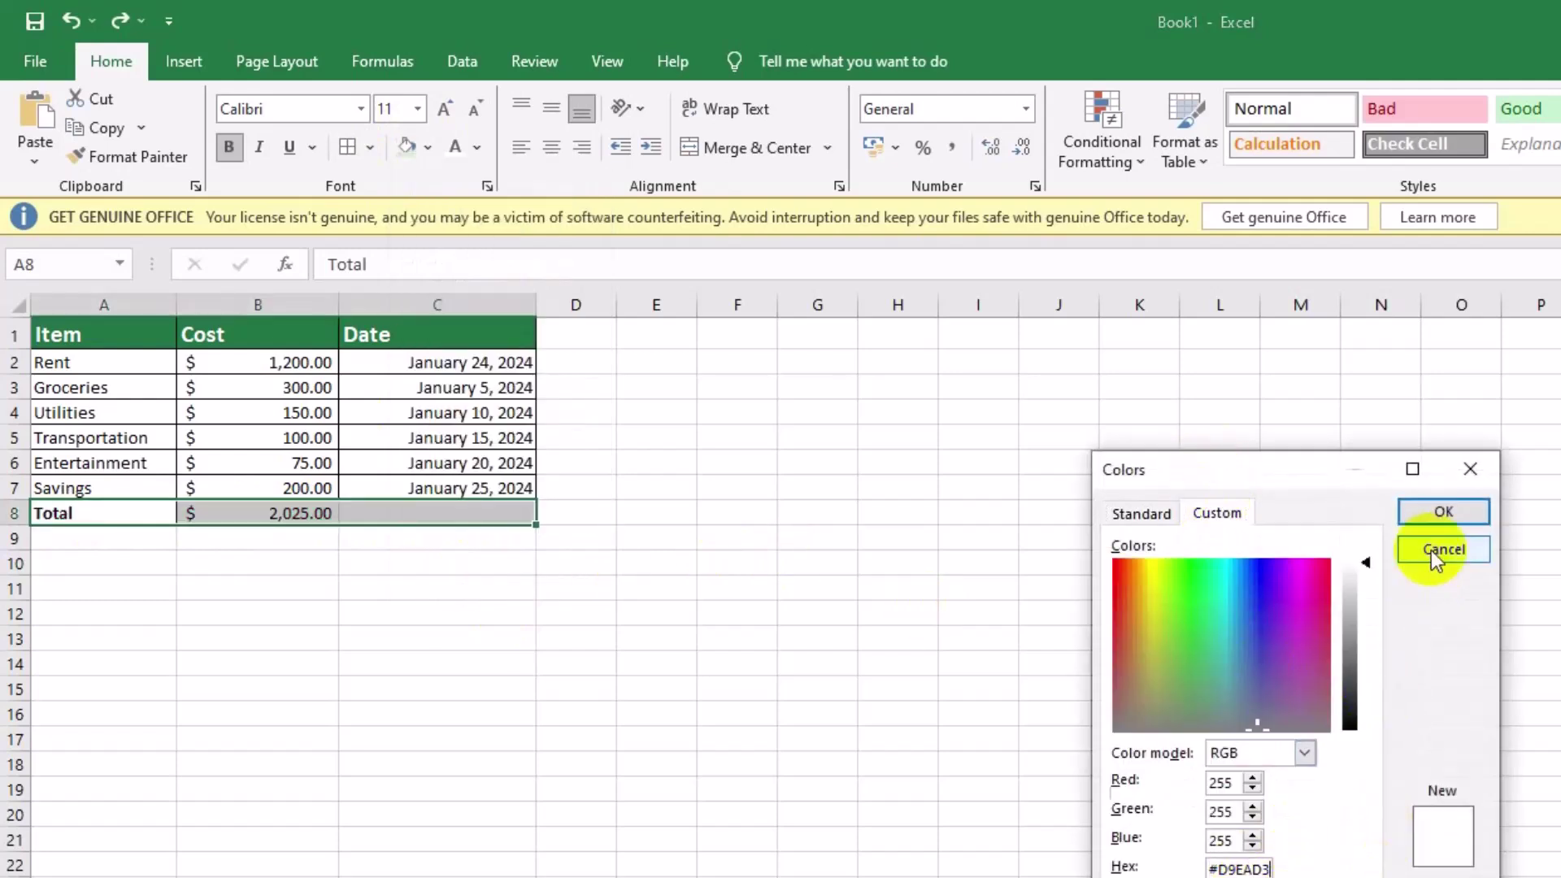
click(1436, 509)
click(639, 583)
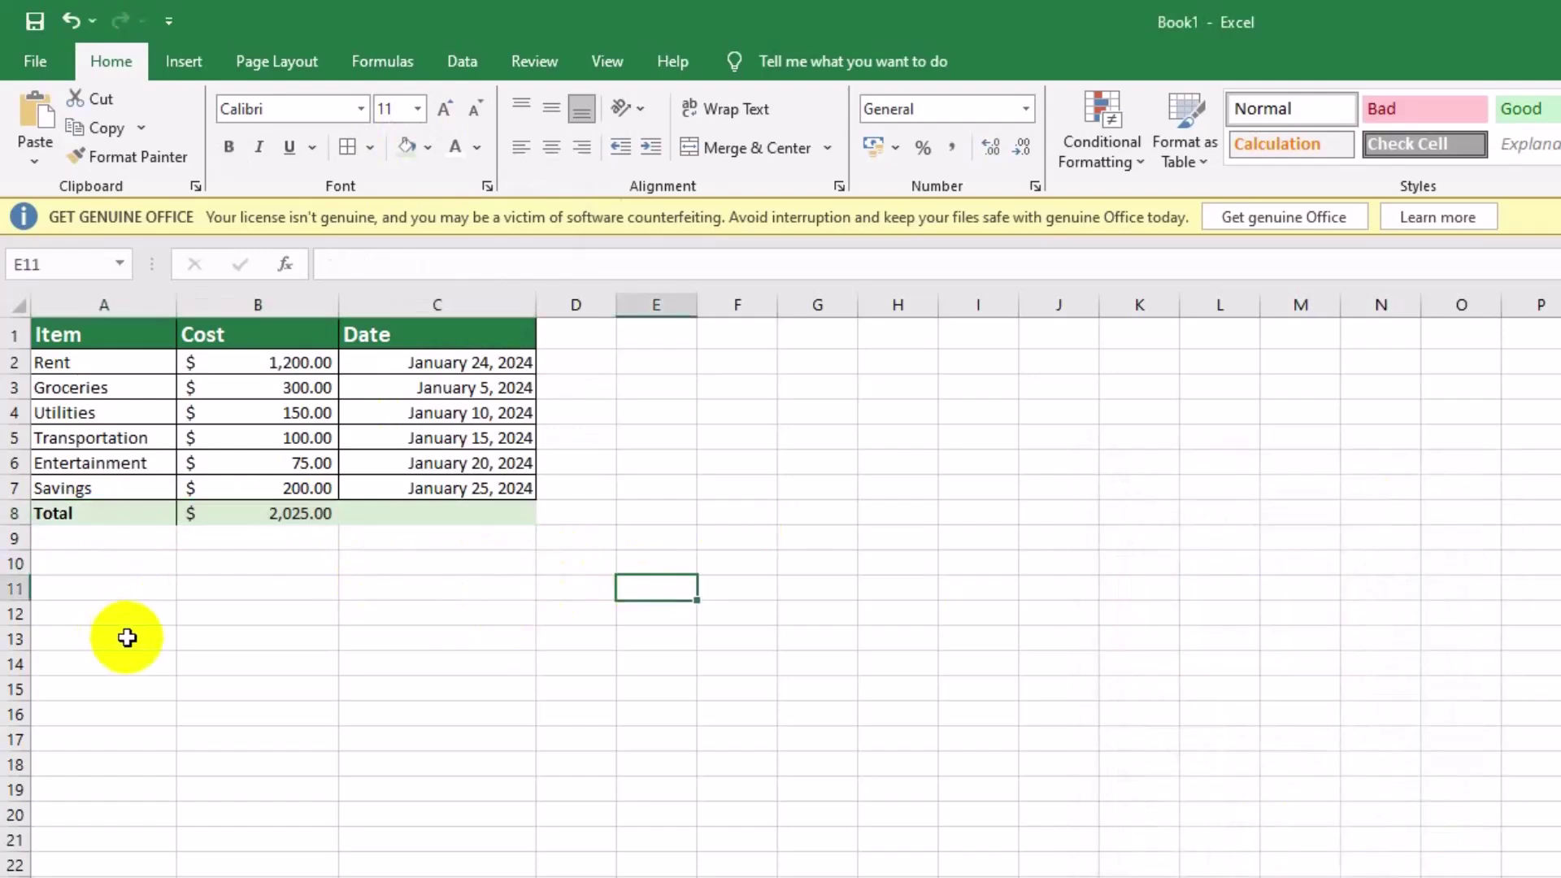
scroll(242, 862, up, 3)
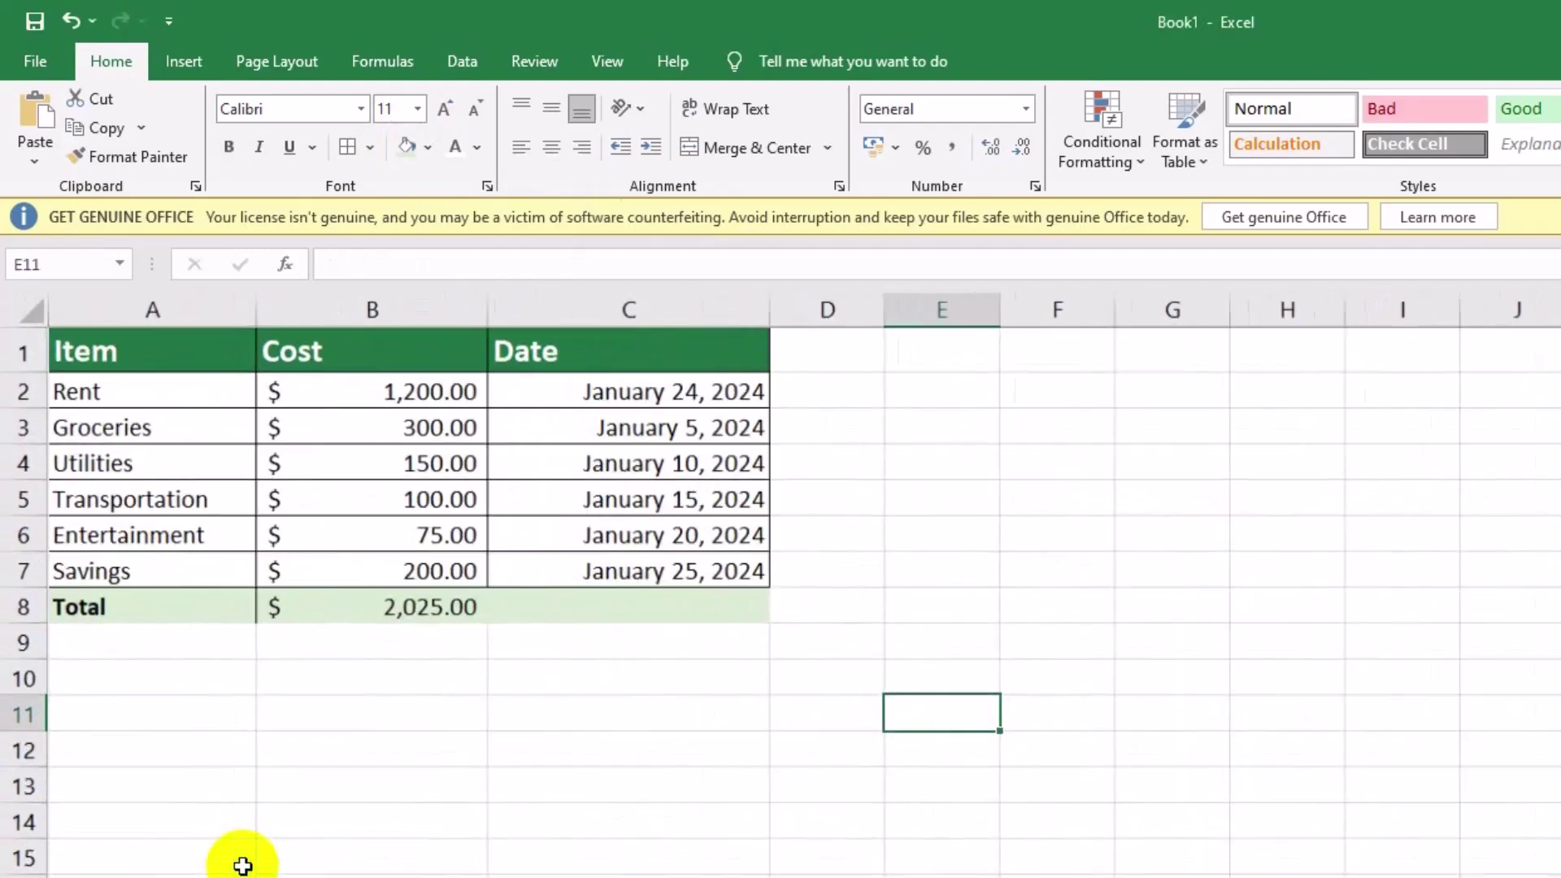
scroll(242, 866, up, 1)
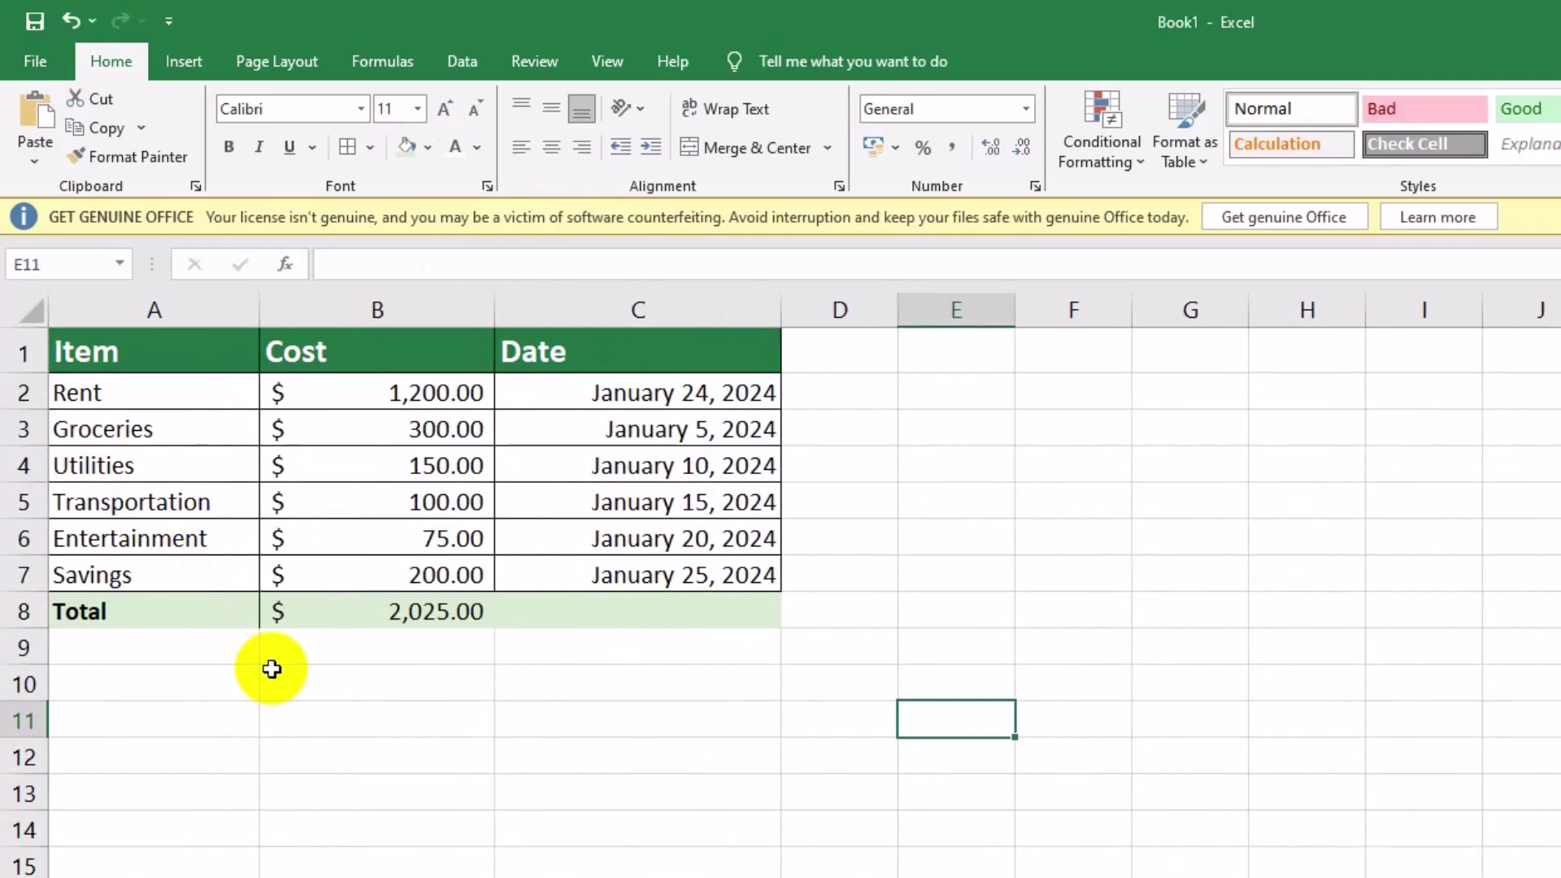
Apply All Borders to A1:C8 so every table cell, including the Total row, is outlined
click(407, 686)
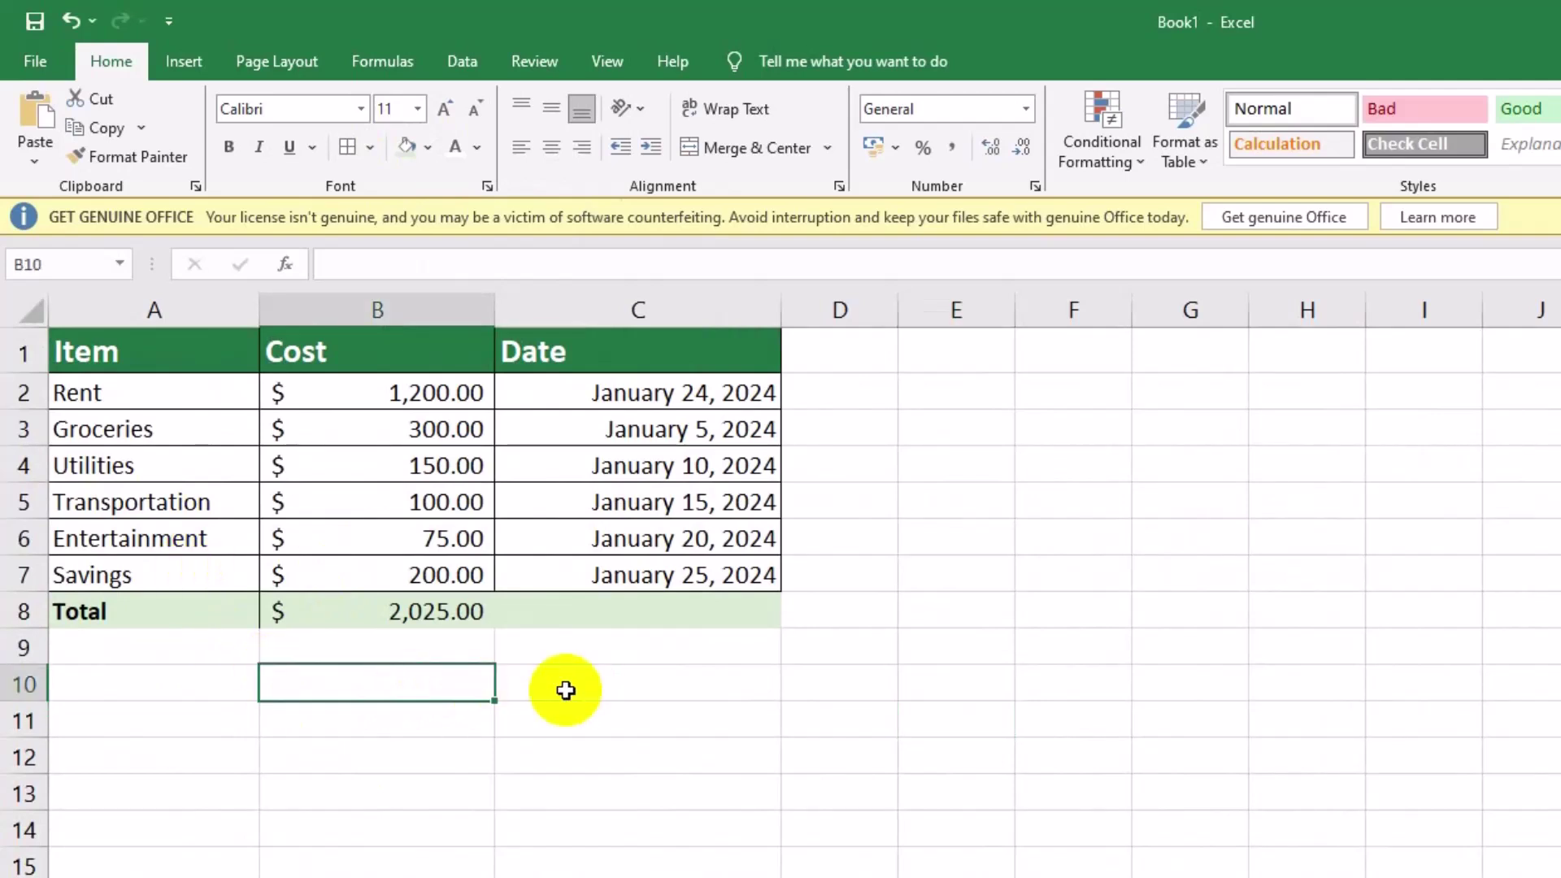
click(595, 622)
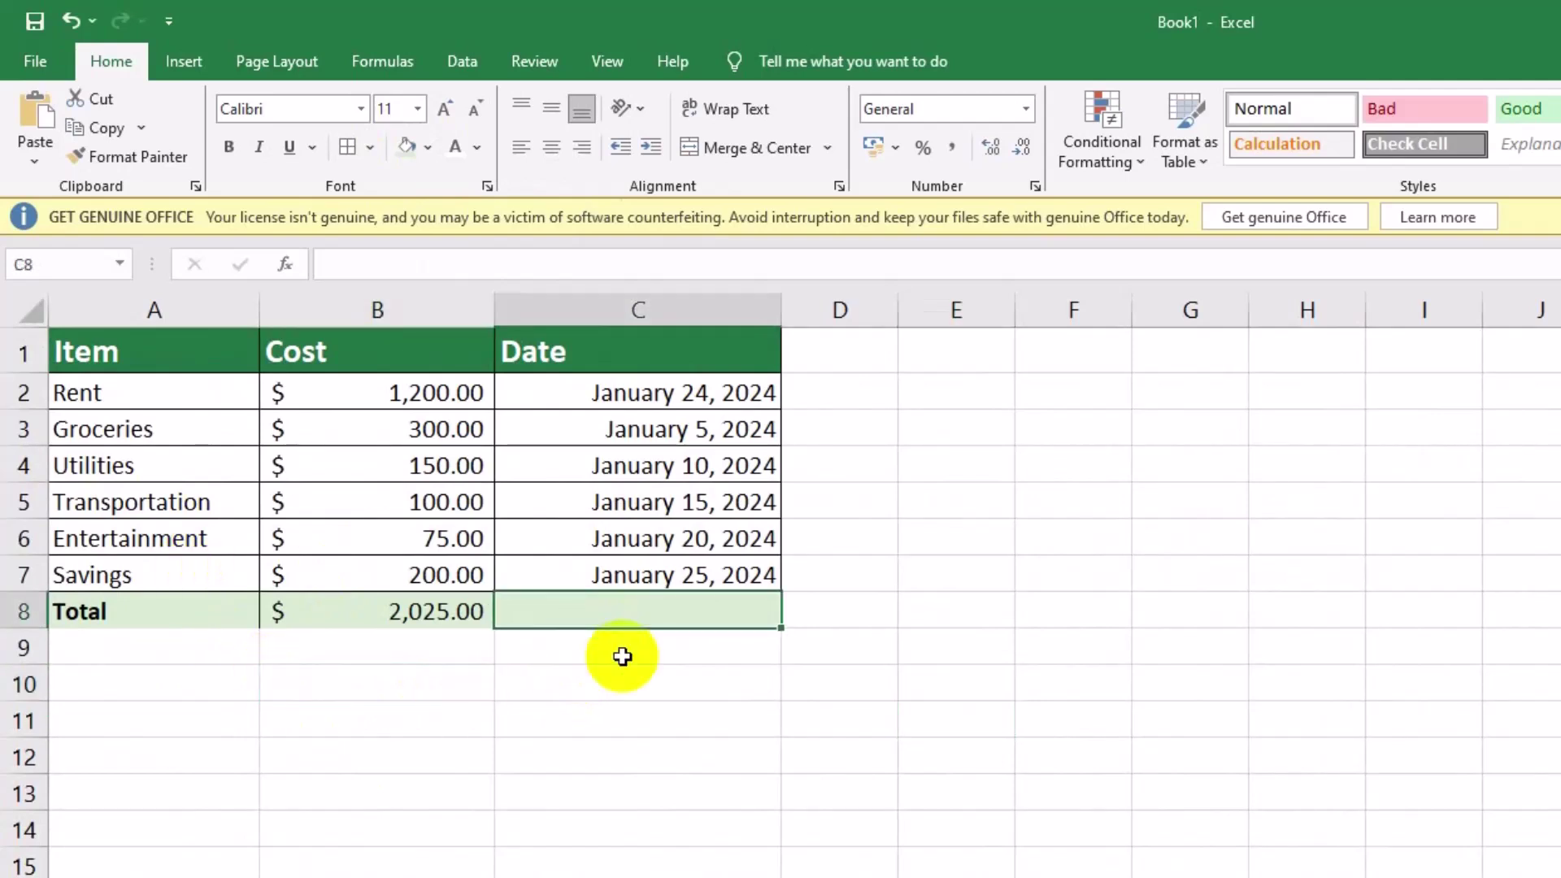
click(109, 352)
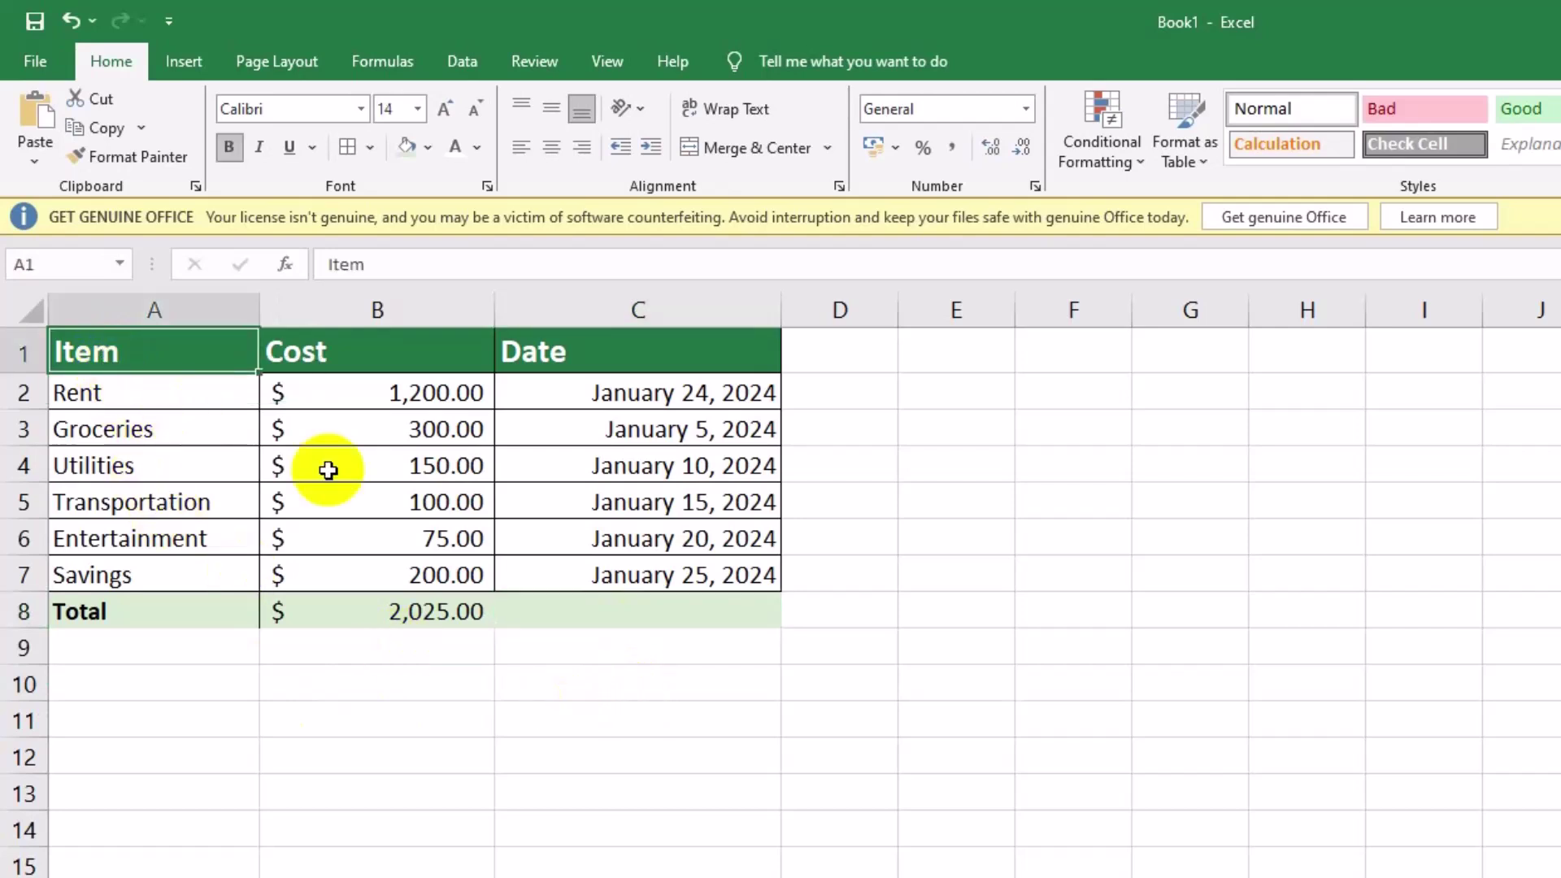
shift+click(642, 615)
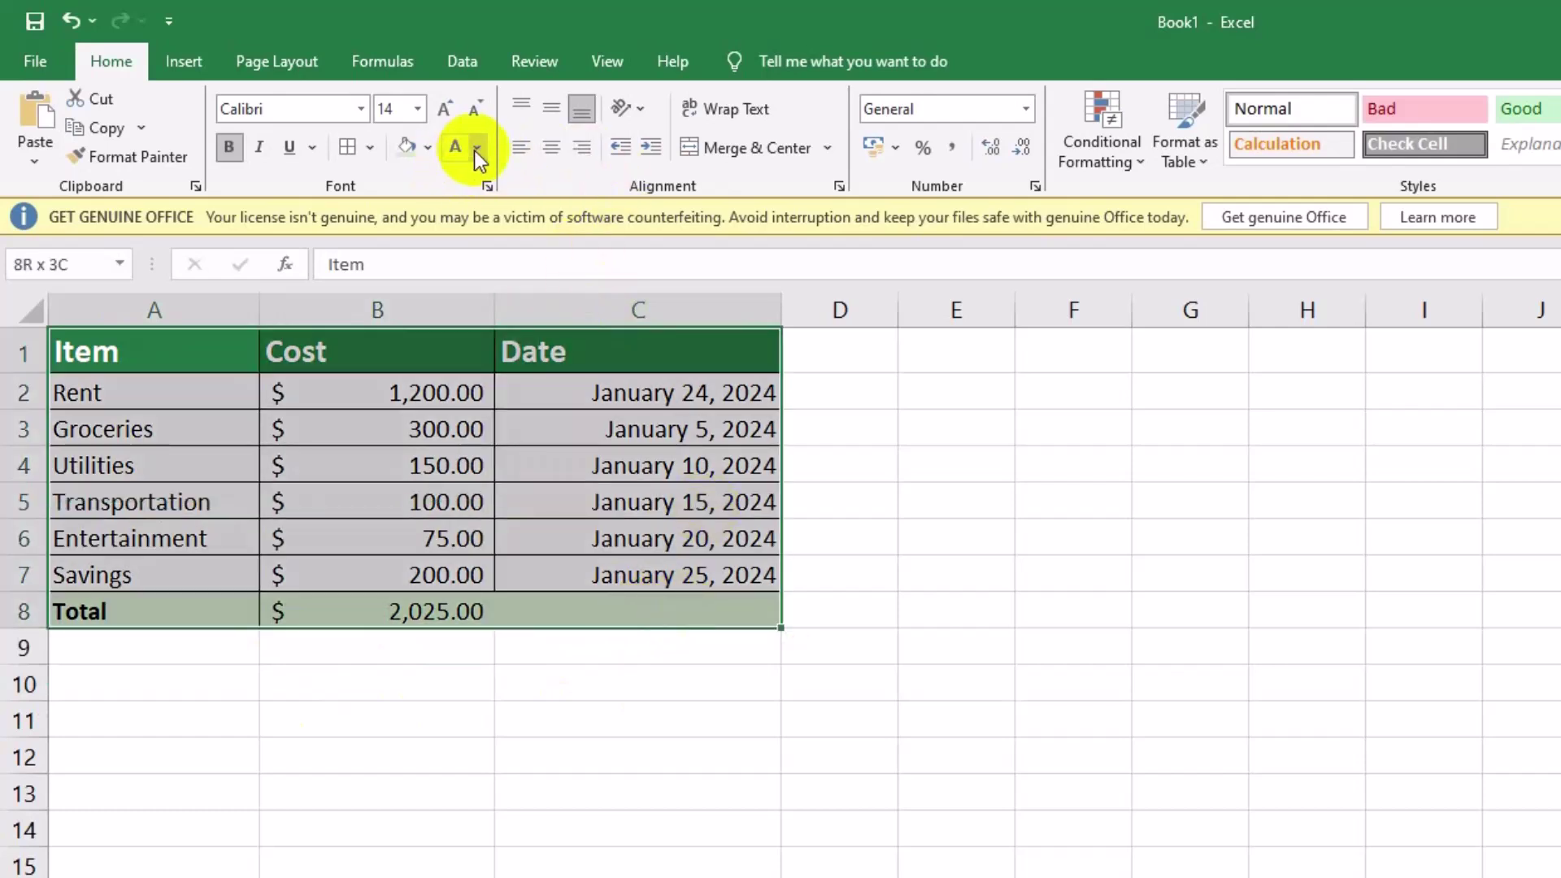
click(371, 147)
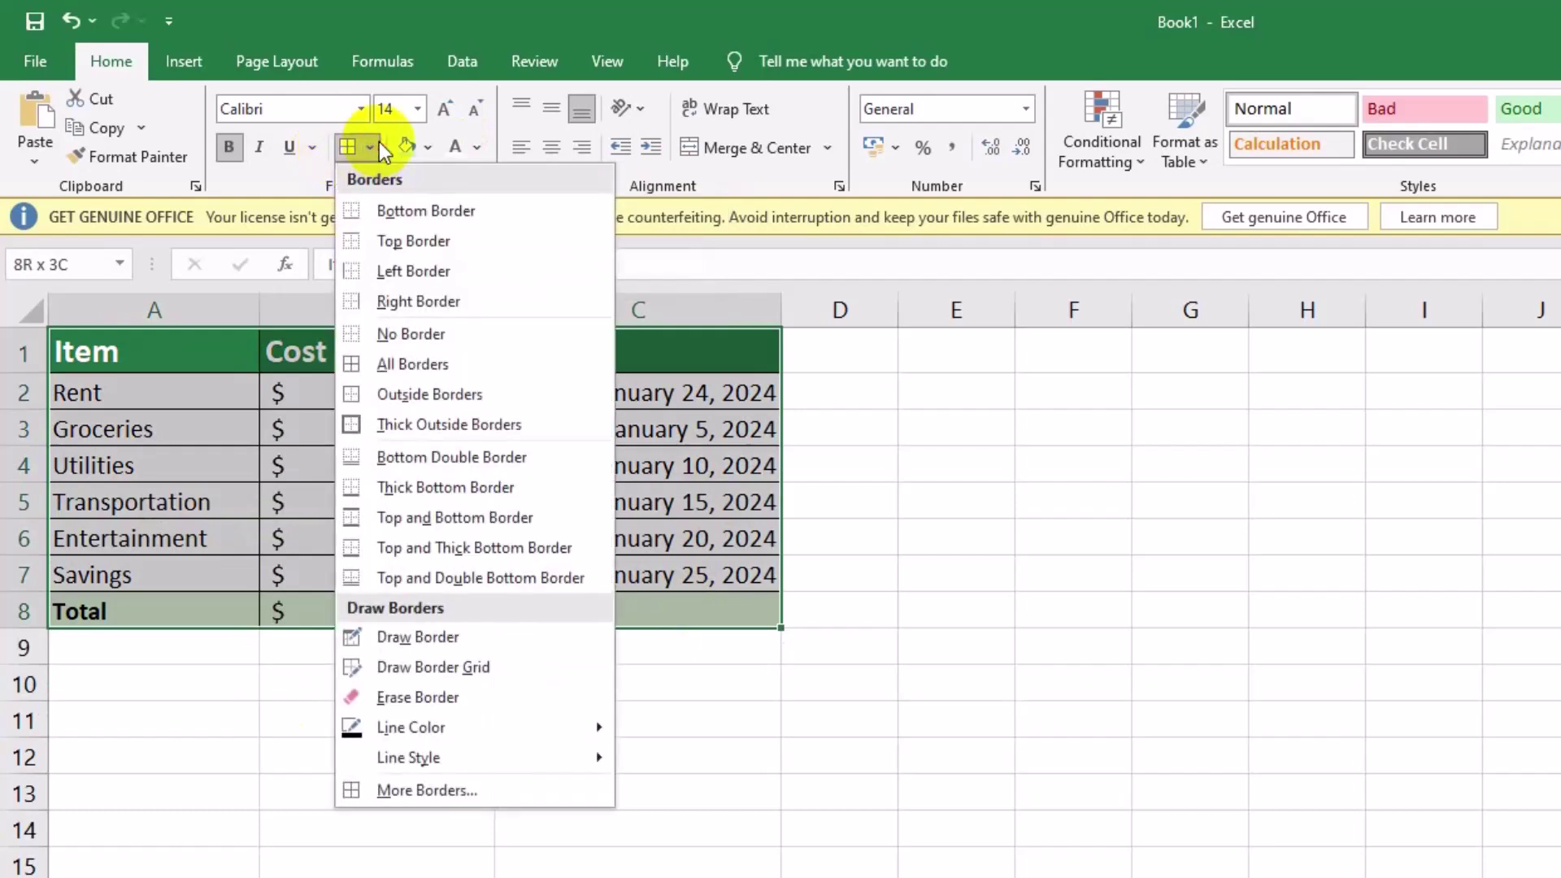
click(432, 367)
click(652, 637)
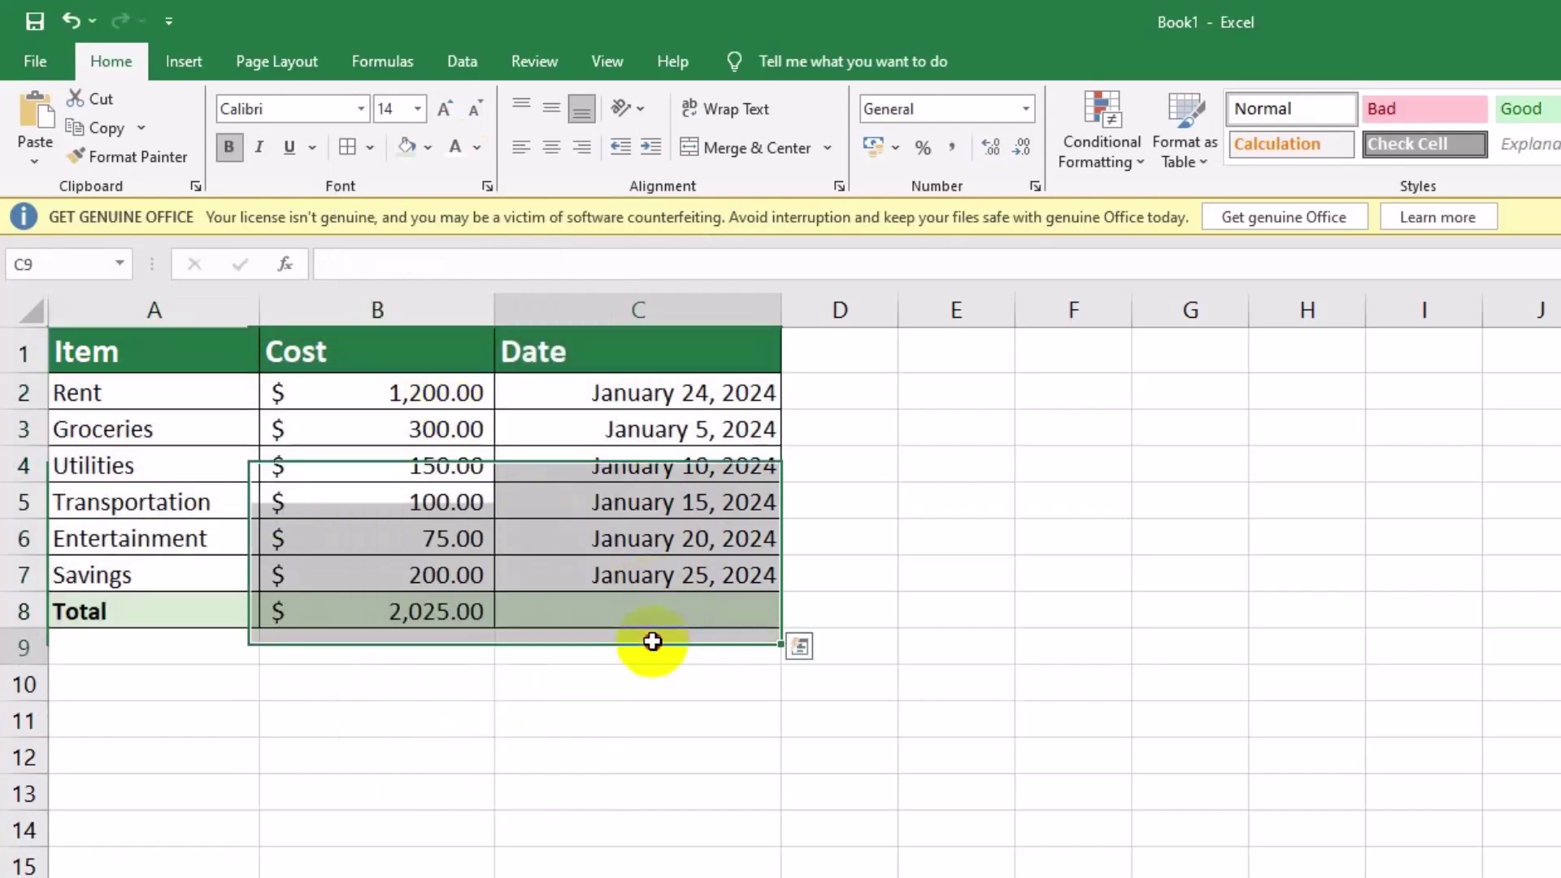
click(927, 612)
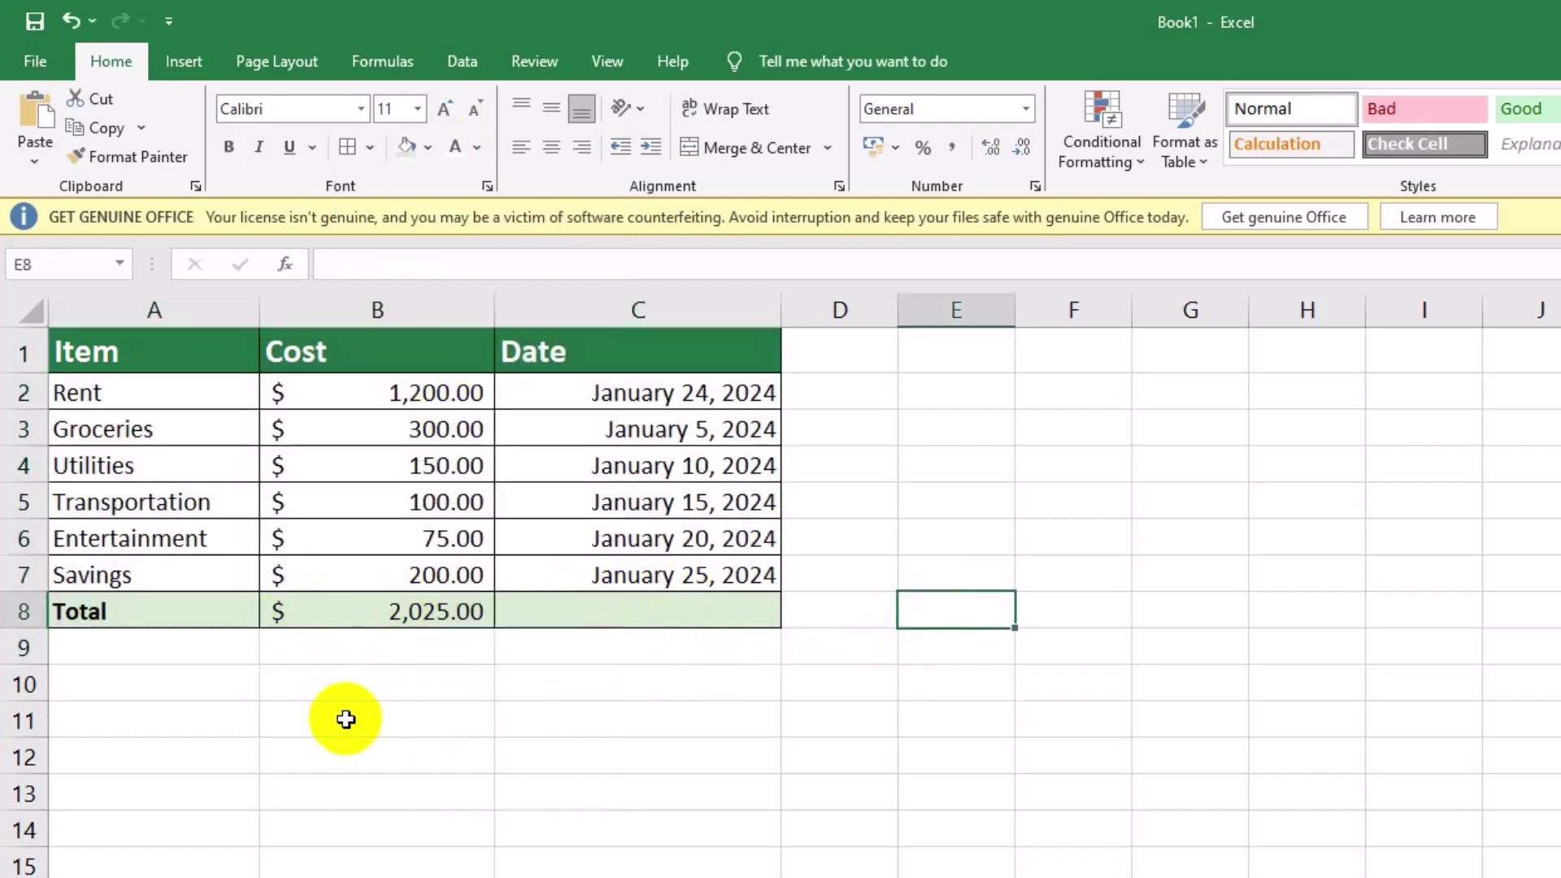
click(504, 731)
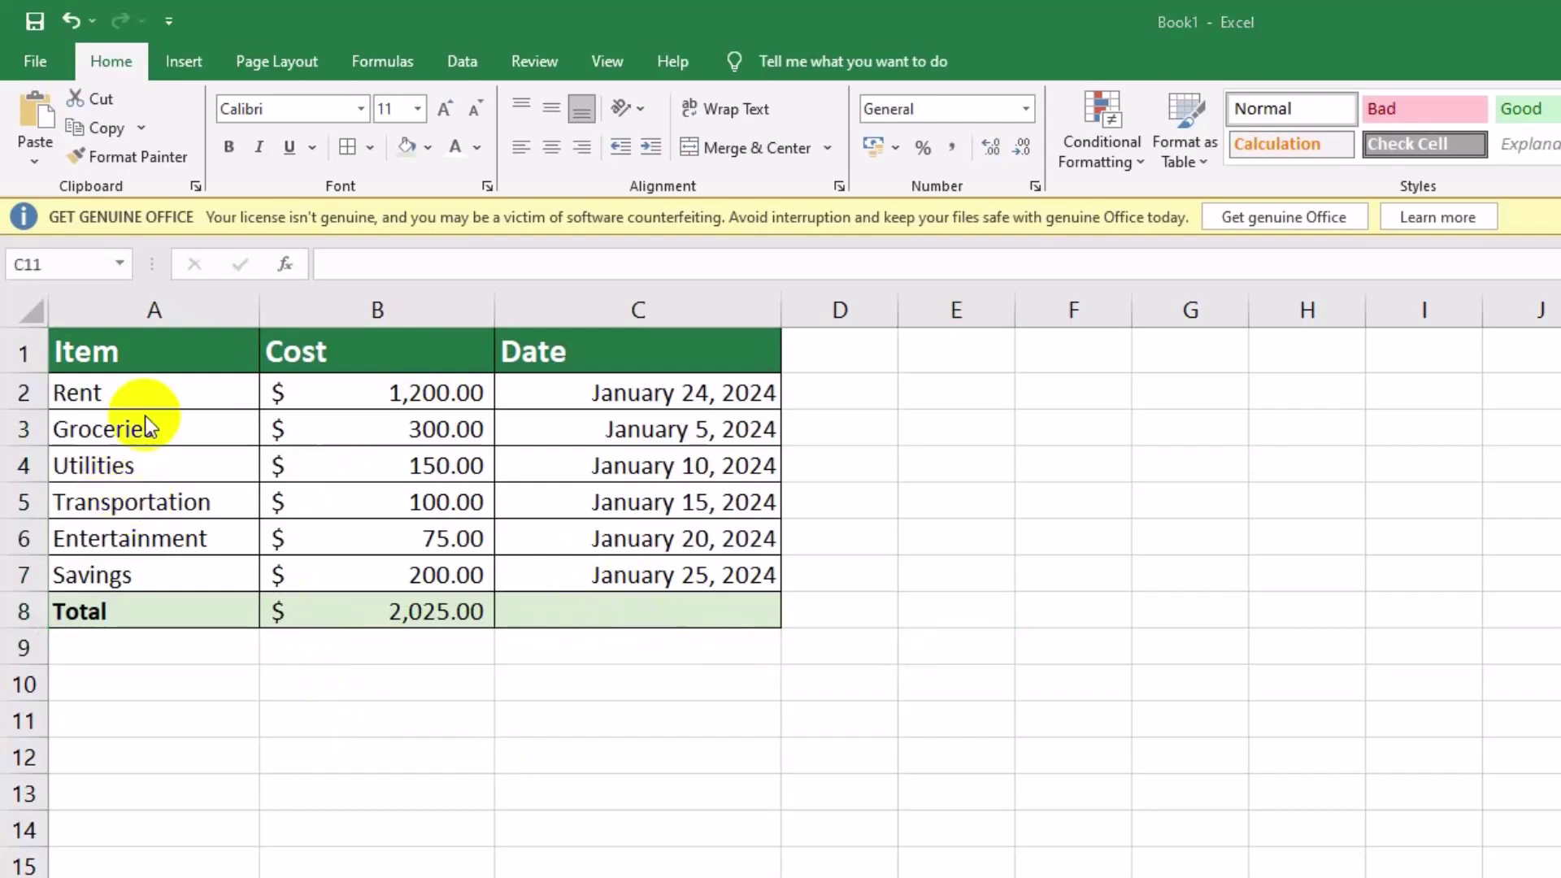
Save the workbook in This PC > Documents, renaming Book1 to 'Monthly Budget - January 2024'
click(37, 68)
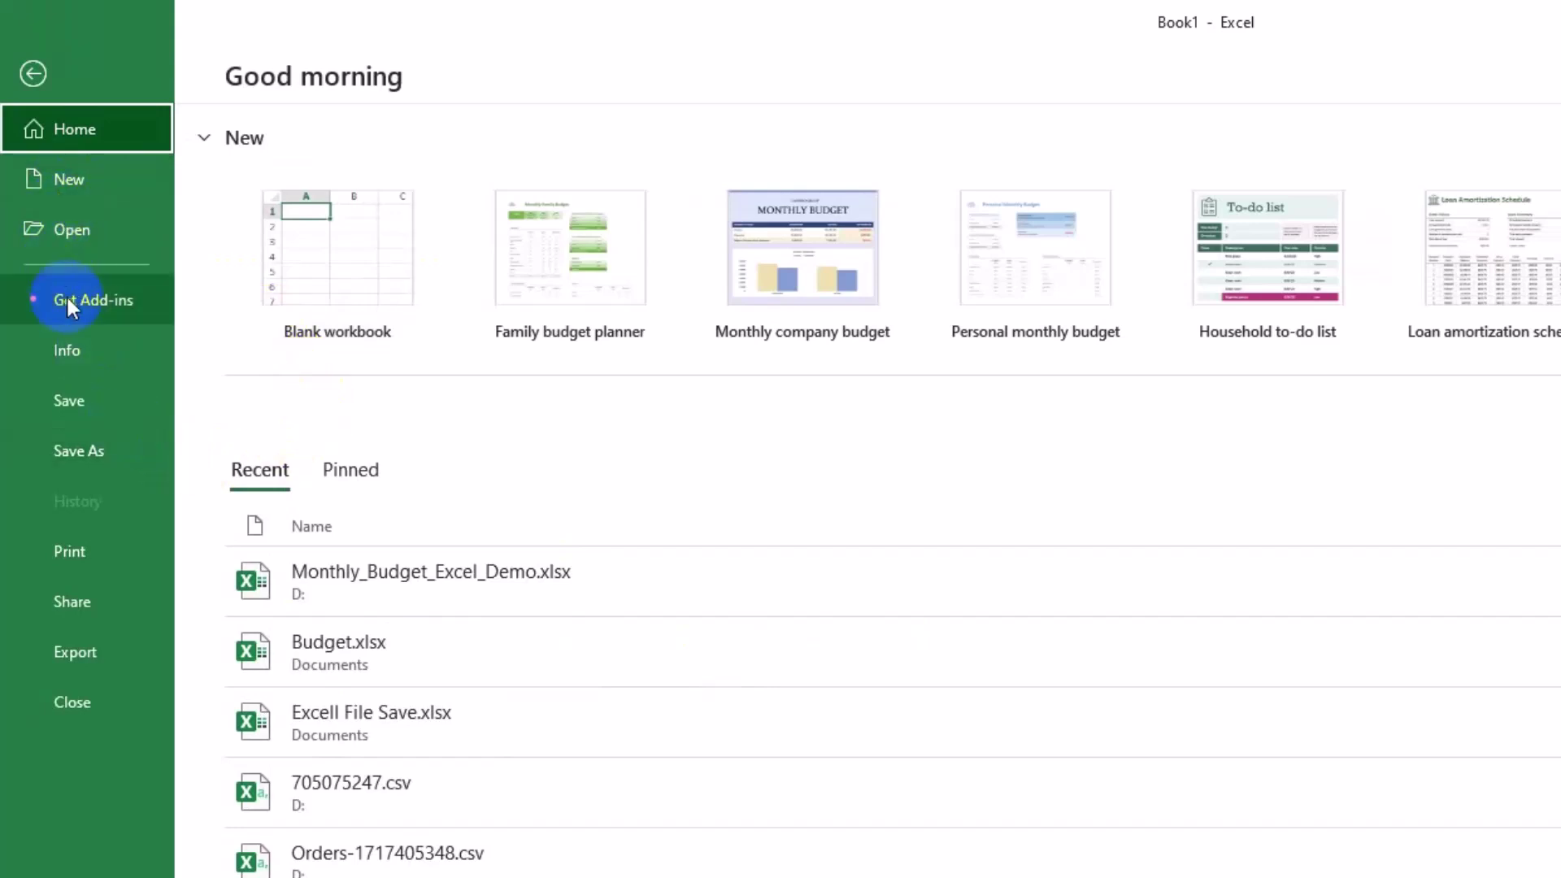
click(105, 452)
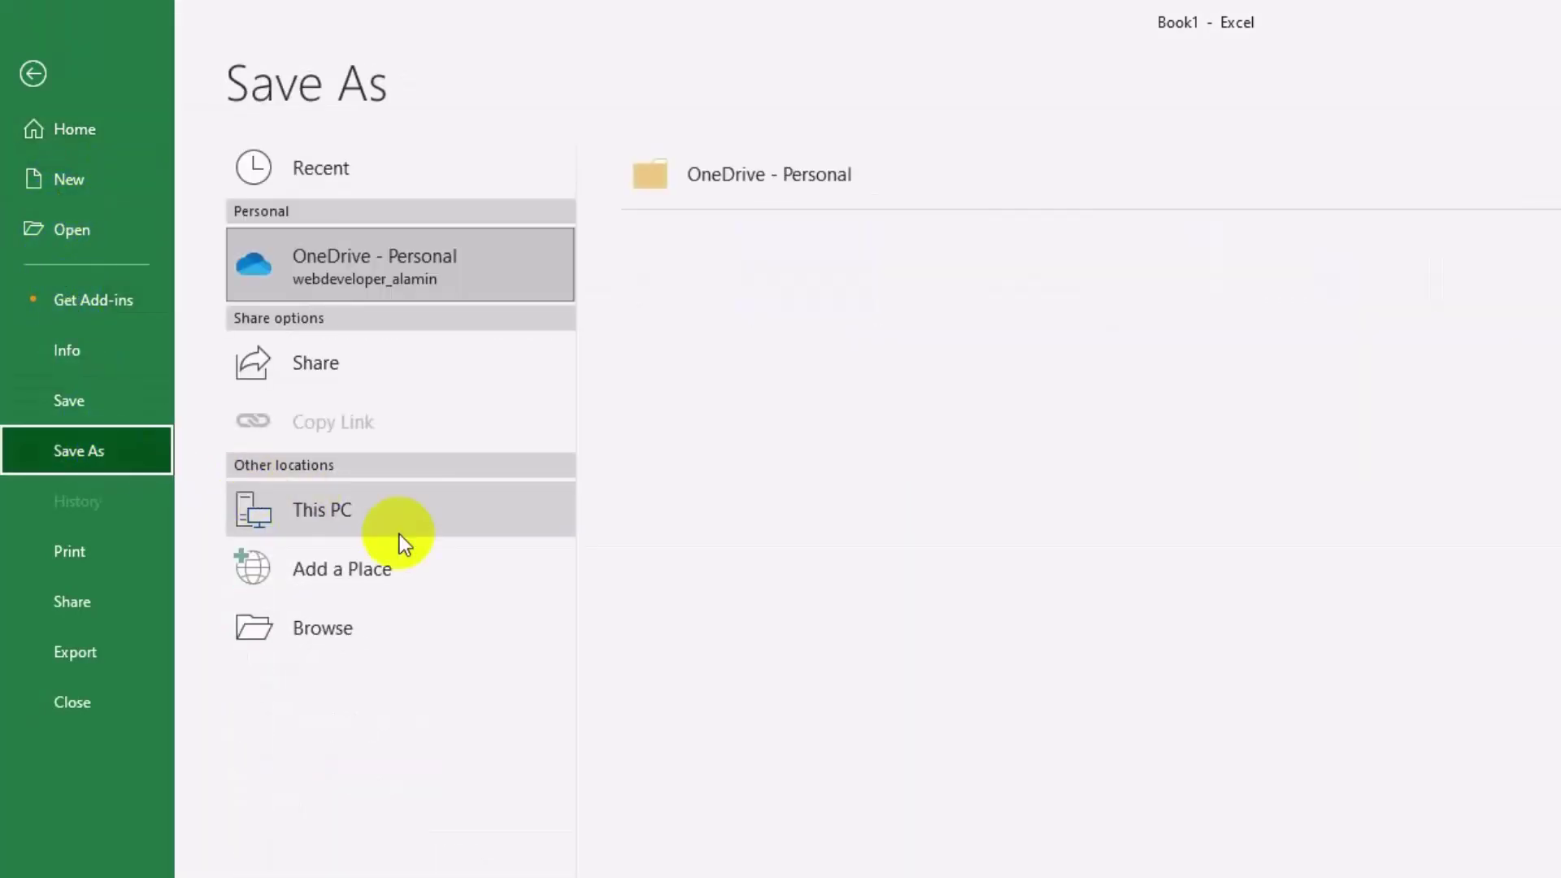
click(355, 515)
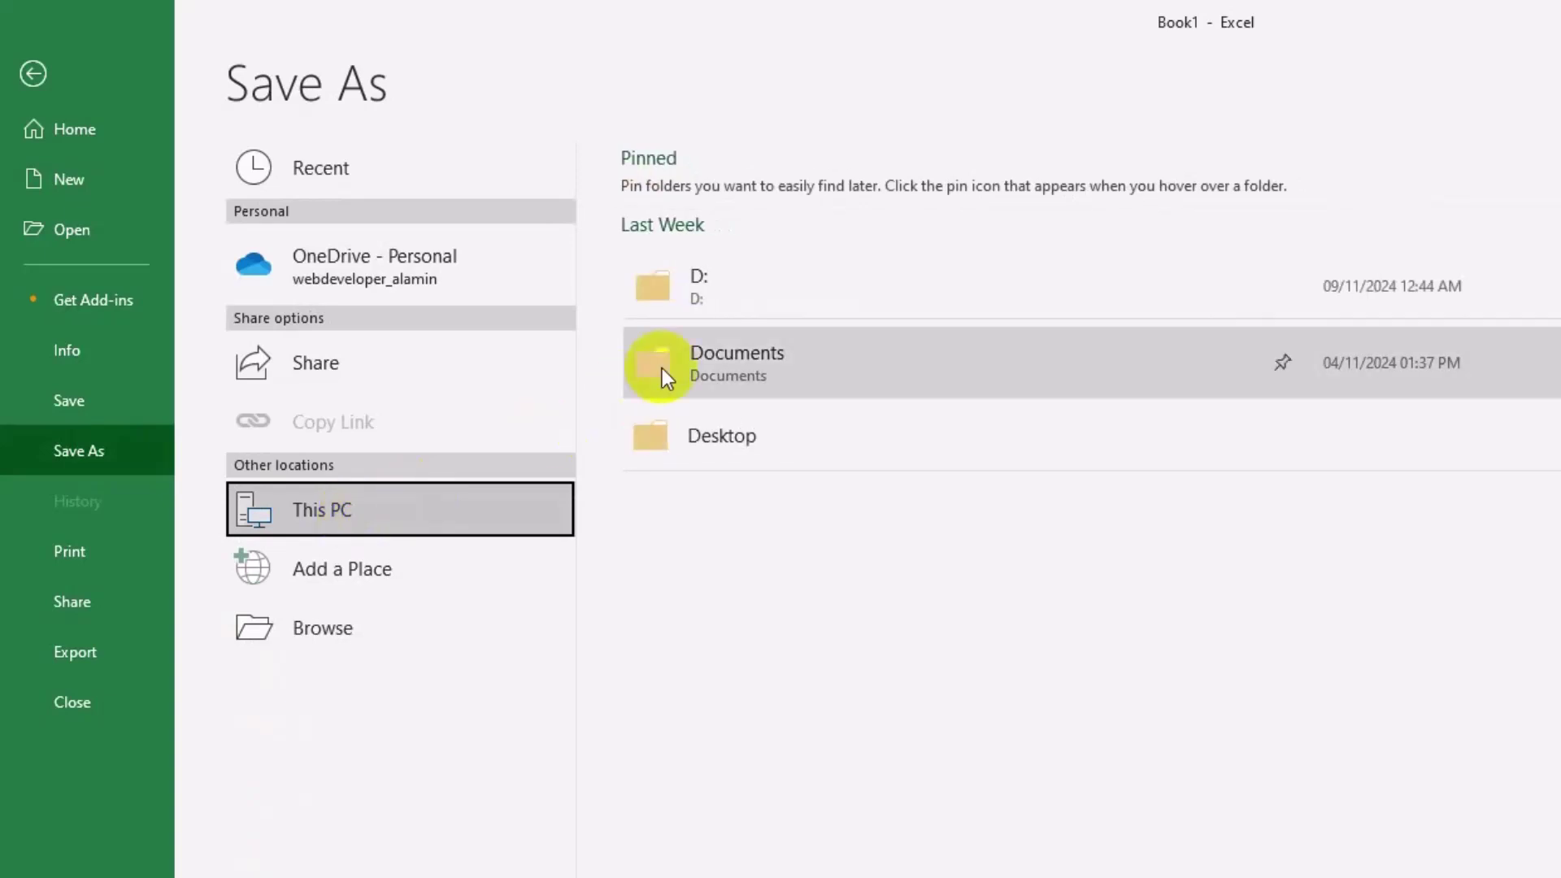
click(823, 355)
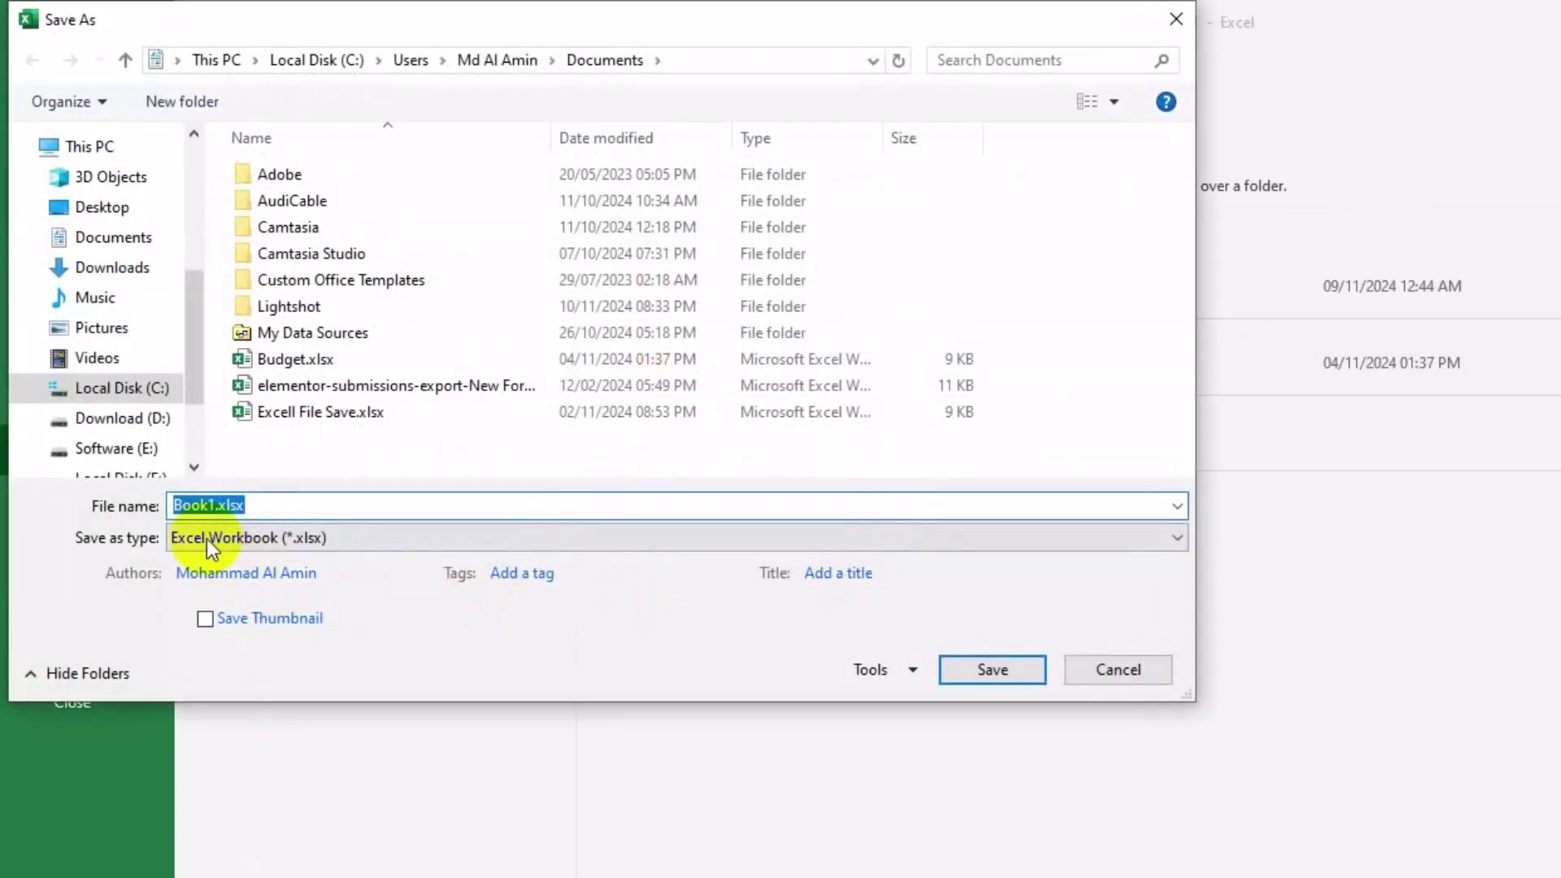
click(205, 509)
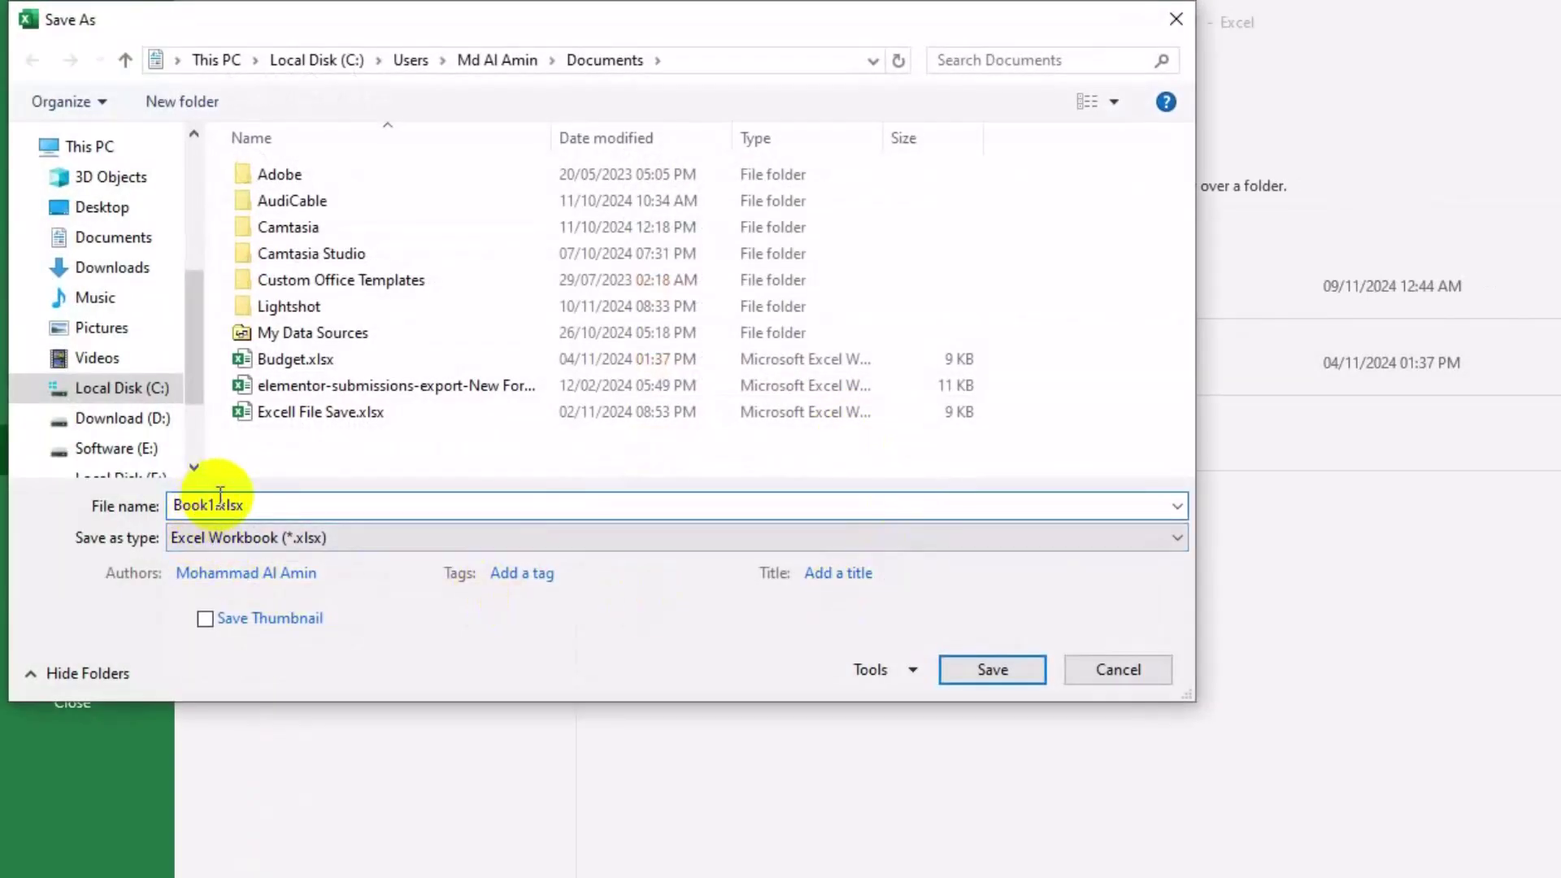
drag(212, 504, 104, 504)
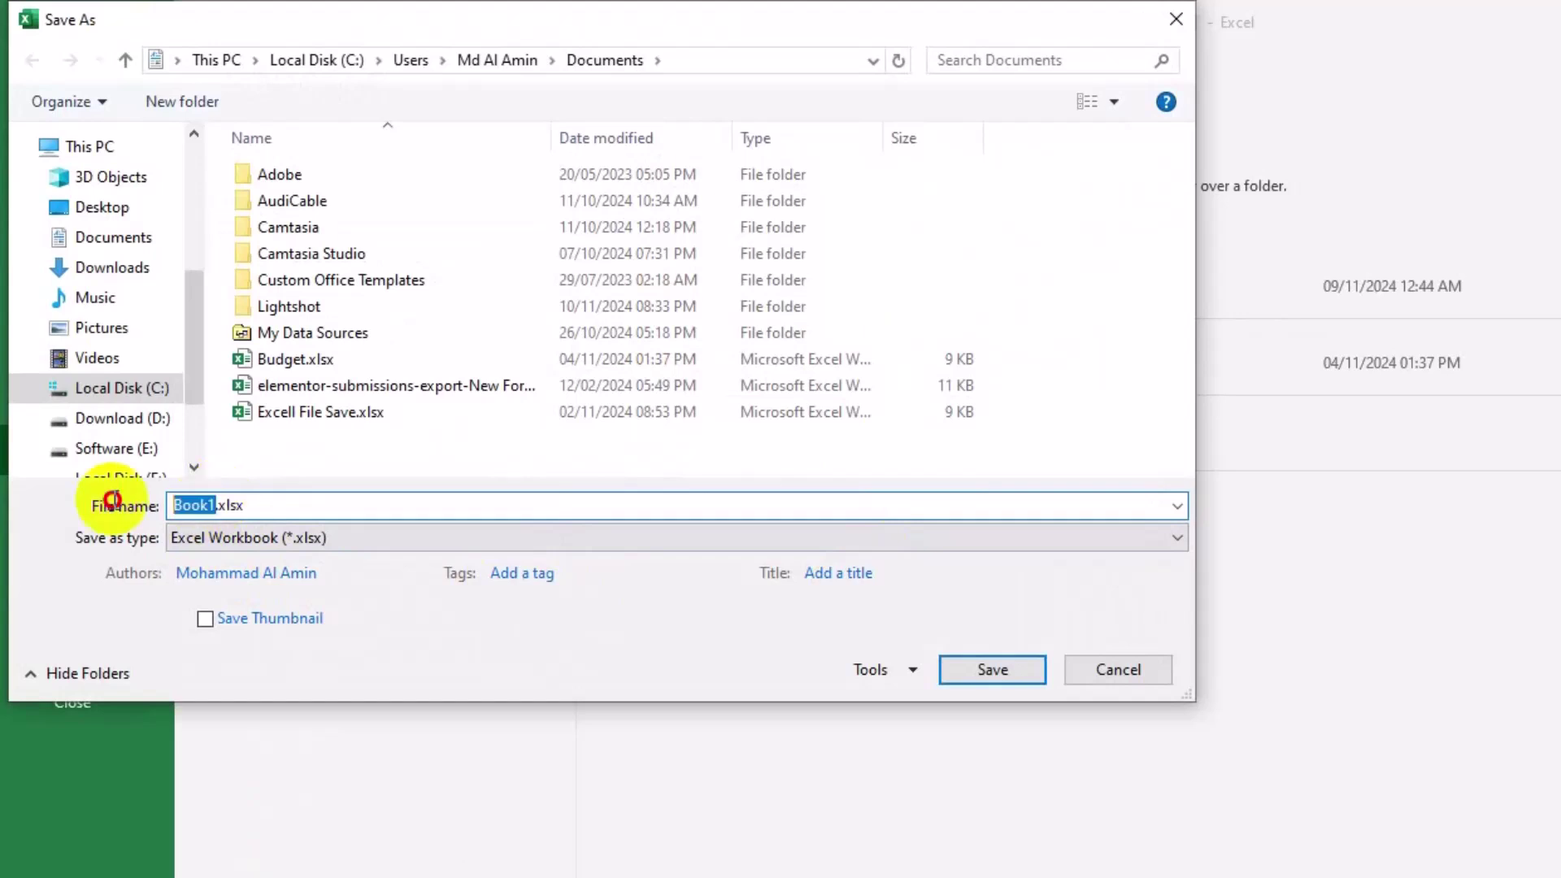
text(Monthly Budget - January 2024)
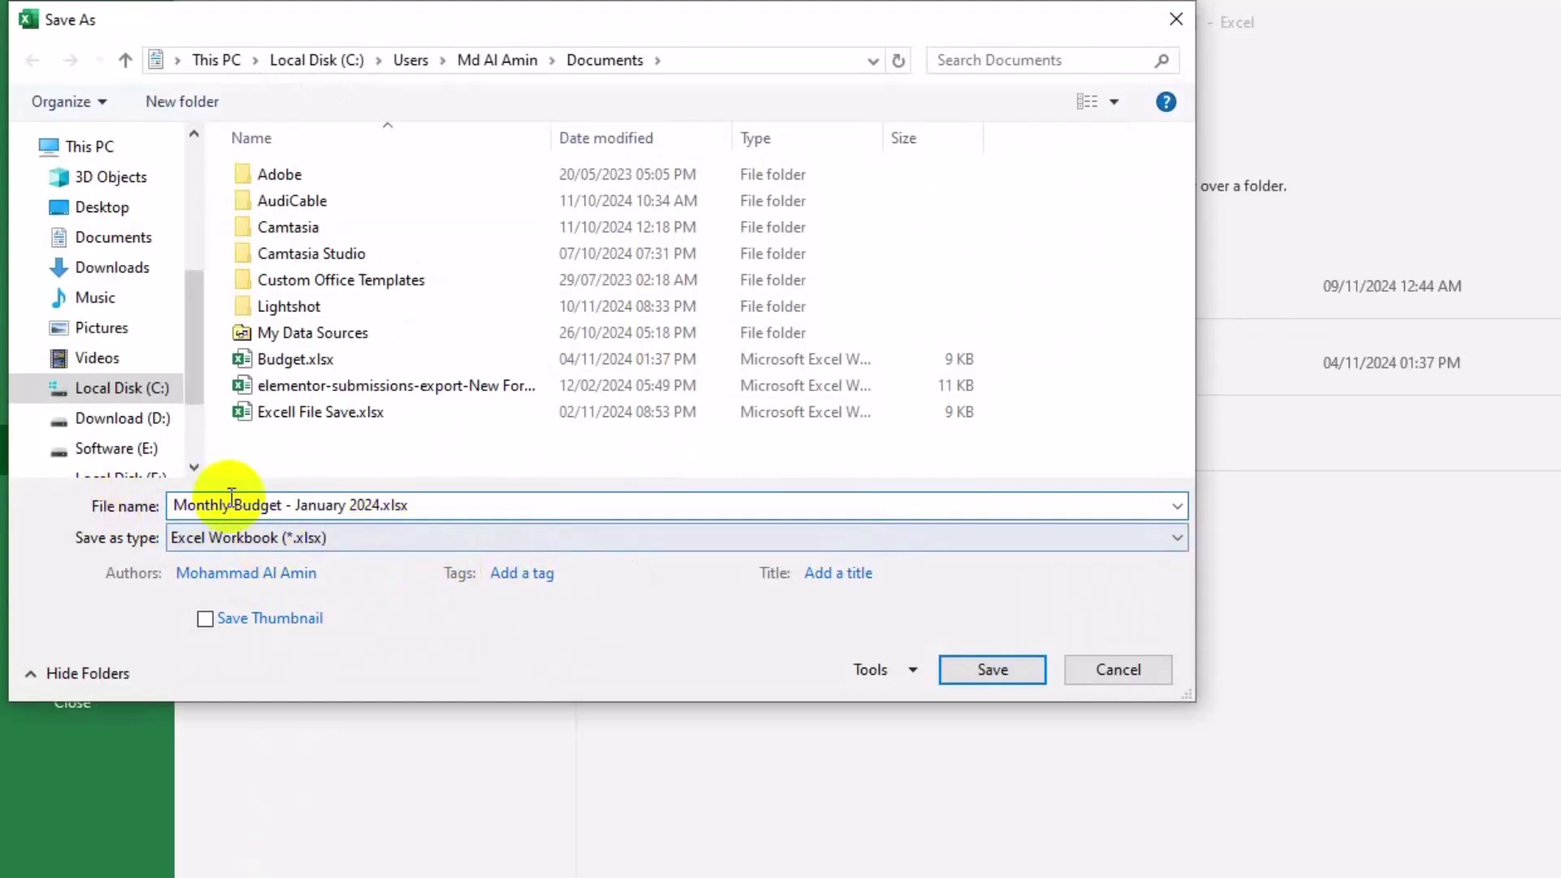
click(987, 672)
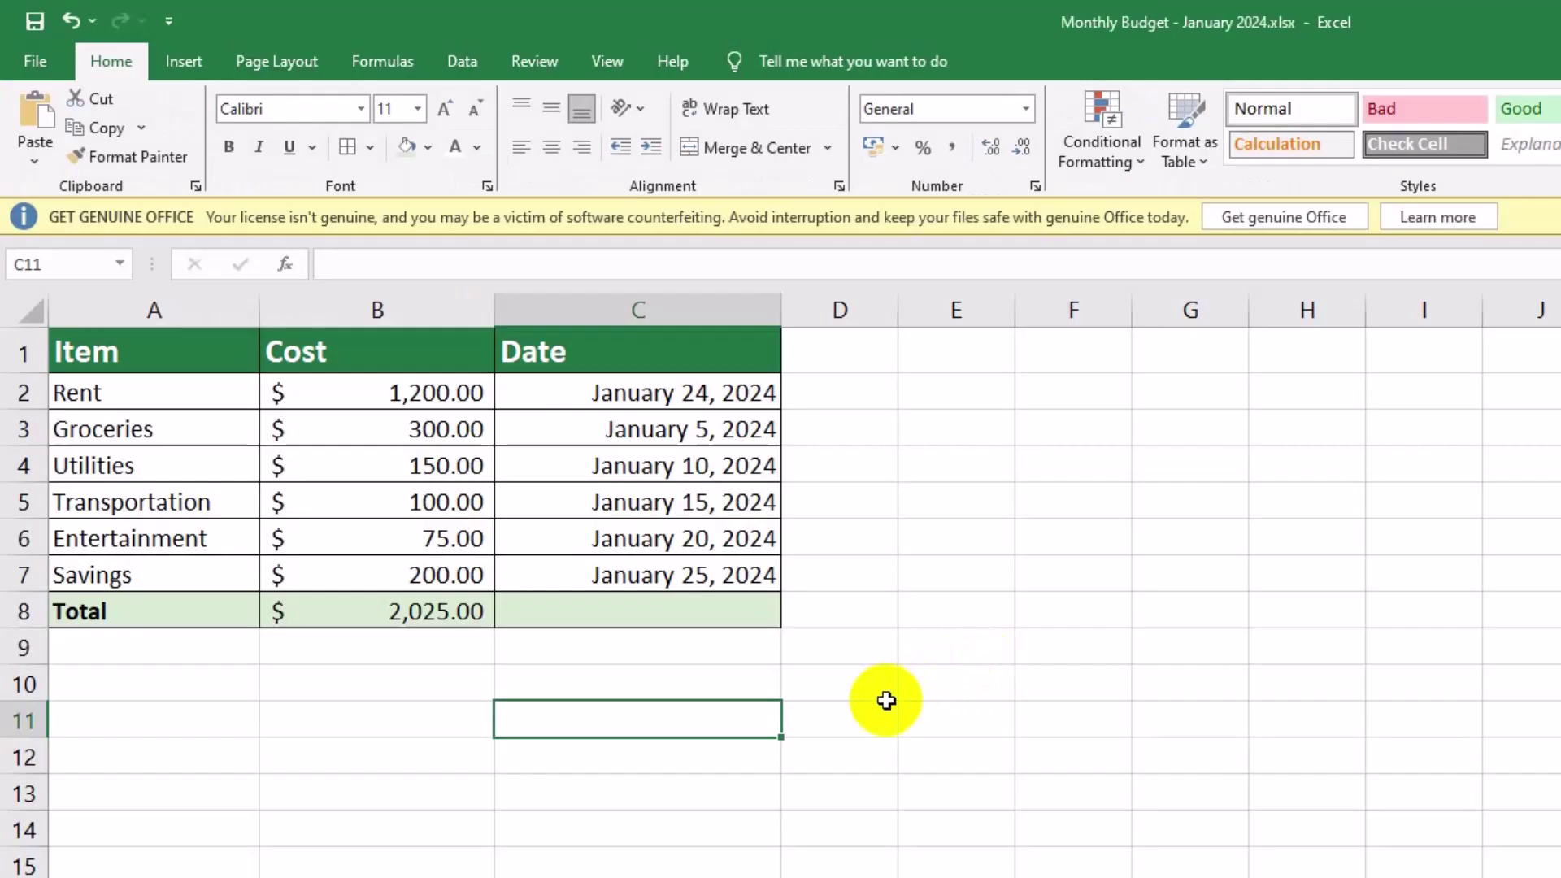
click(702, 843)
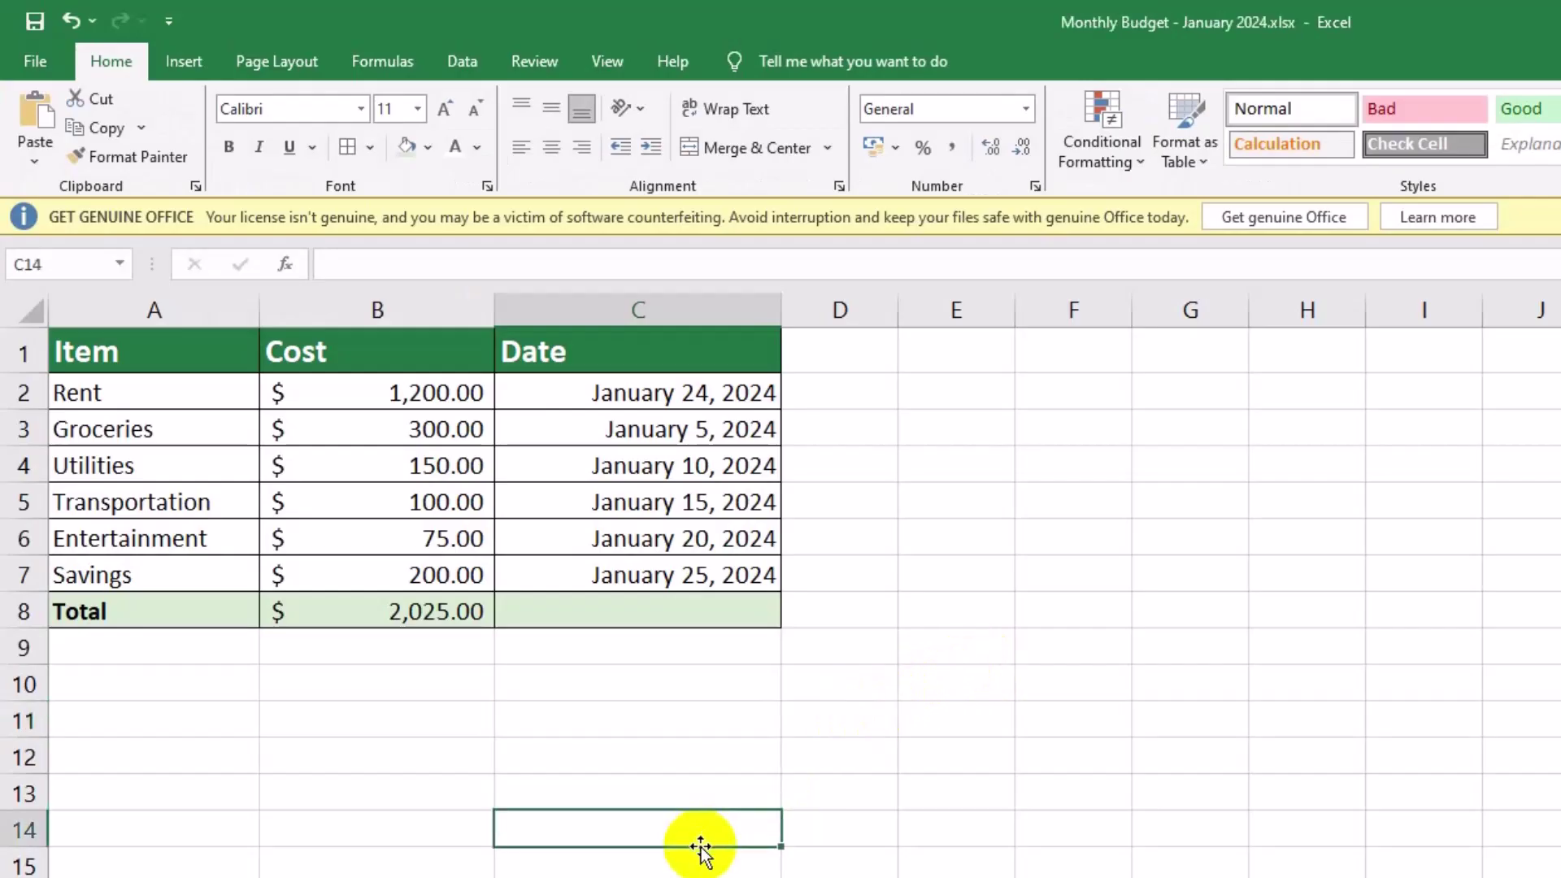